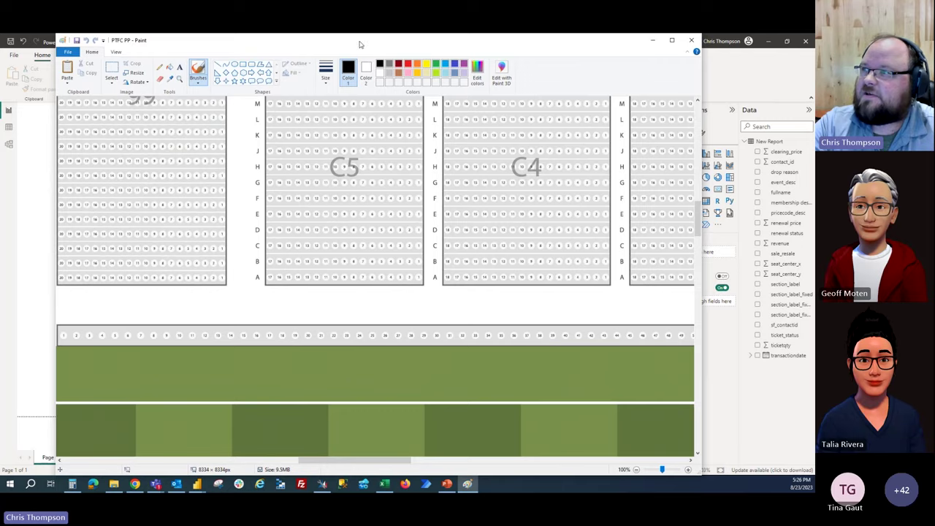
# Maximize the Paint window and look over the seating map around sections C3, C4 and C5.
pyautogui.doubleClick(331, 71)
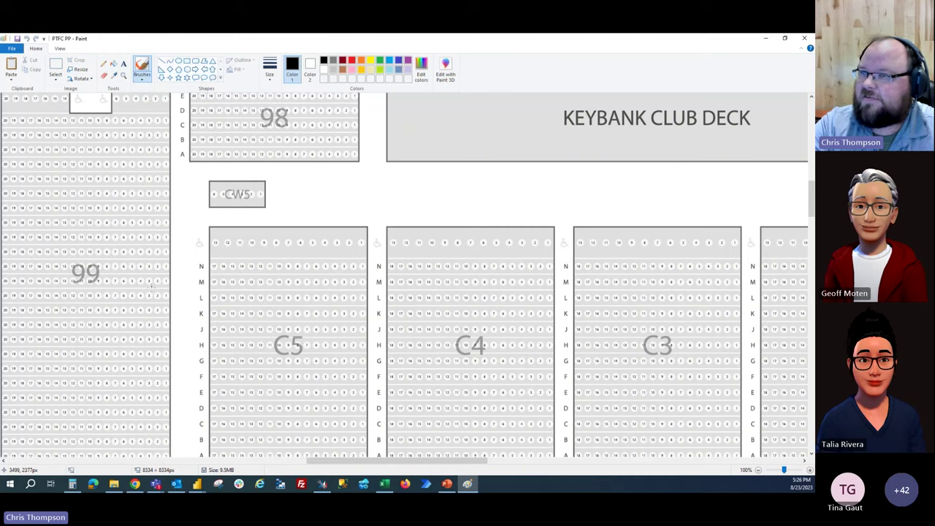
pyautogui.moveTo(144, 42)
pyautogui.mouseDown()
pyautogui.moveTo(144, 54)
pyautogui.moveTo(0, 59)
pyautogui.mouseUp()
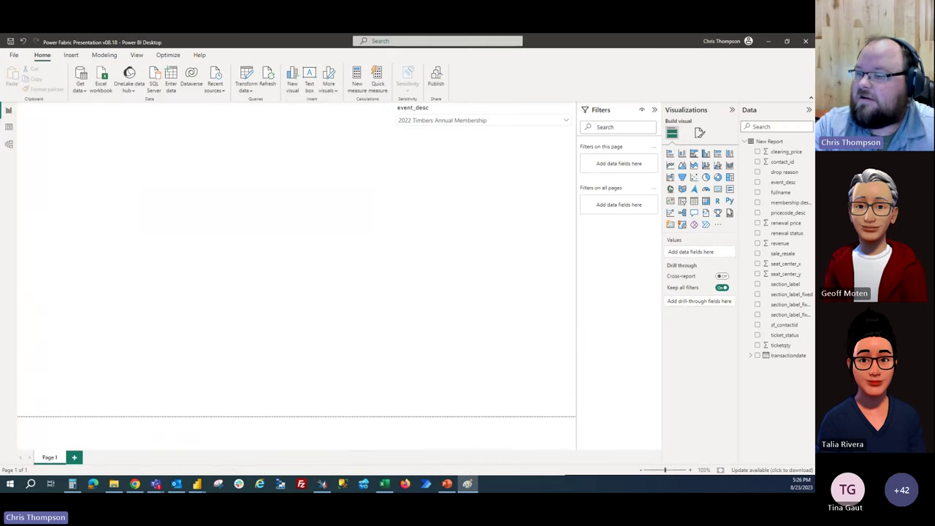
# Switch to CBI Studio in Chrome, dismiss the welcome dialog and load the stadium seating map from File Explorer as the background image.
pyautogui.moveTo(135, 484)
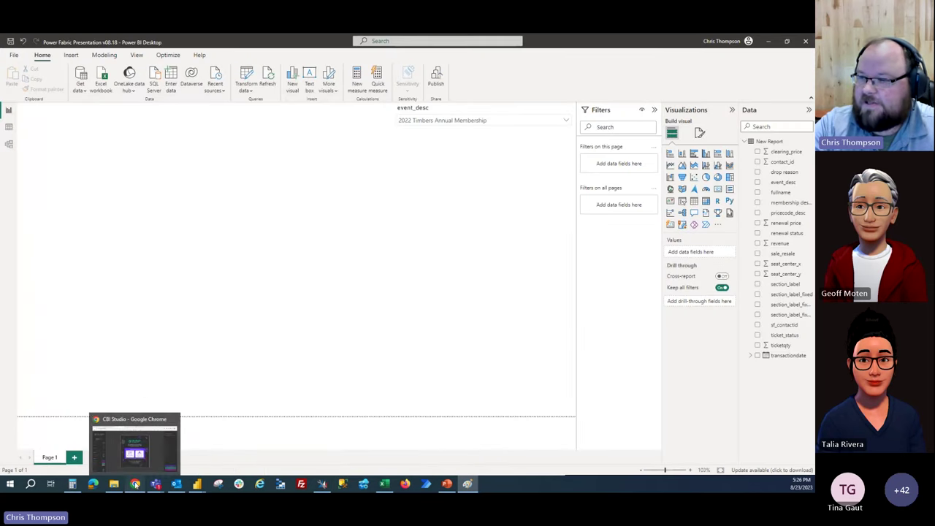
pyautogui.click(134, 429)
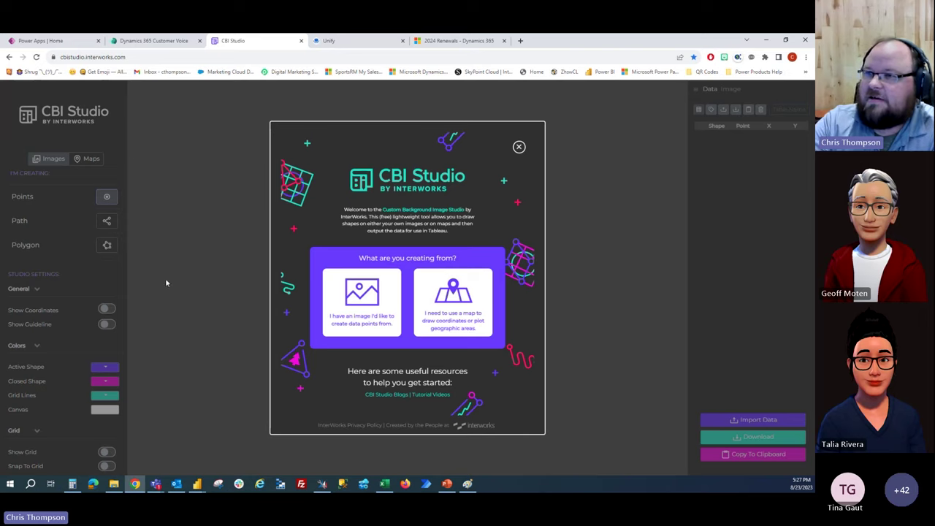
pyautogui.click(519, 147)
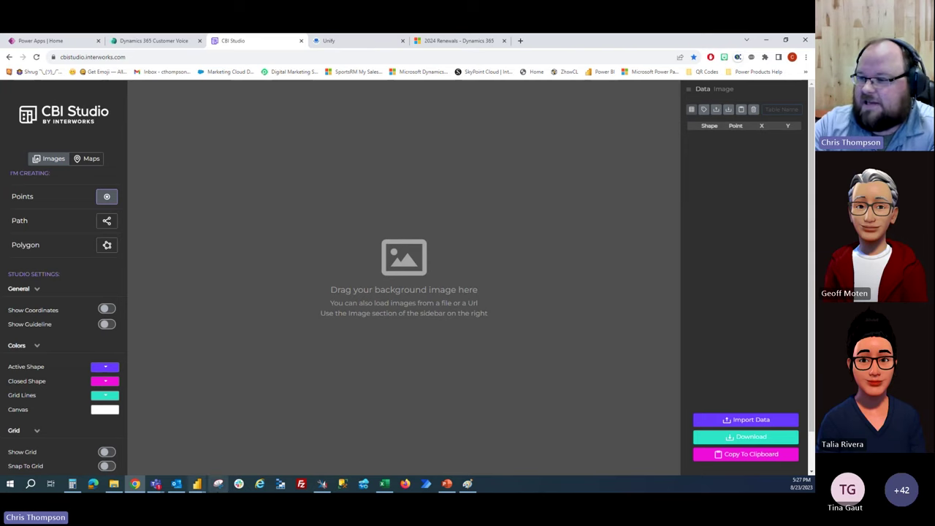
pyautogui.click(114, 483)
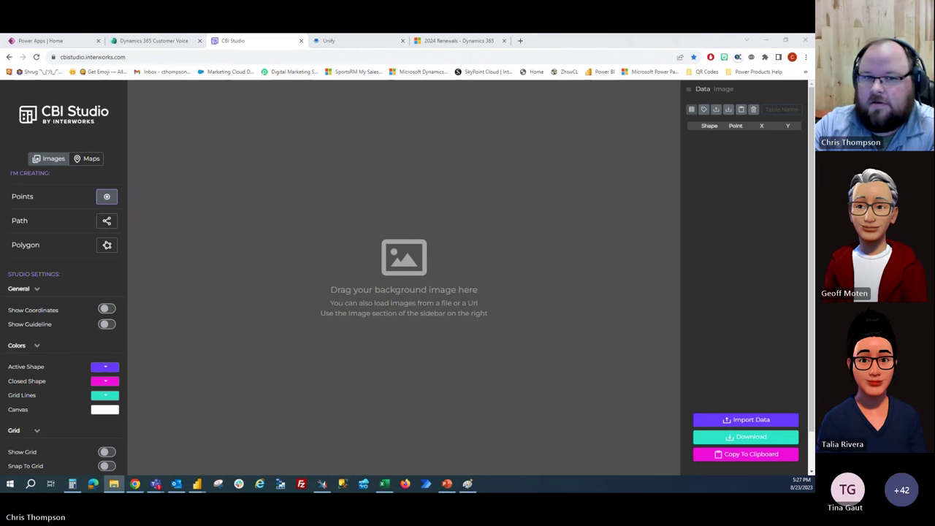
pyautogui.moveTo(325, 278); pyautogui.dragTo(478, 289)
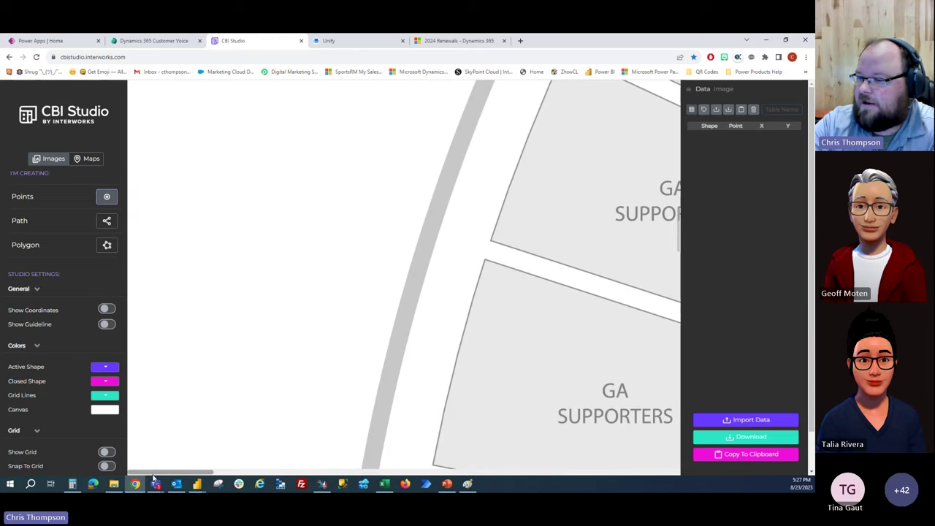
# Place trial points on the seating map, including two around section 118, and delete all point data.
pyautogui.click(392, 472)
pyautogui.click(186, 253)
pyautogui.scroll(-10, 185, 253)
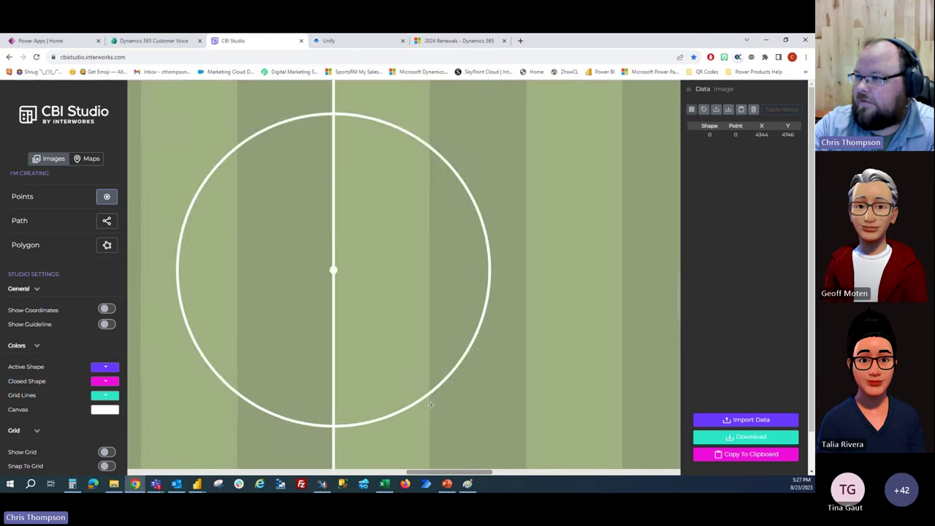
pyautogui.scroll(-10, 430, 400)
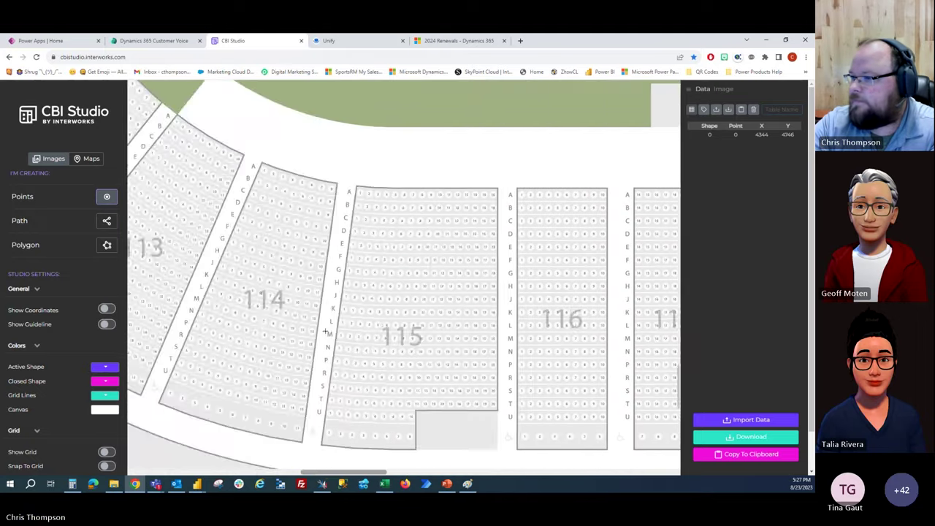
pyautogui.hscroll(10, 512, 365)
pyautogui.hscroll(-10, 565, 352)
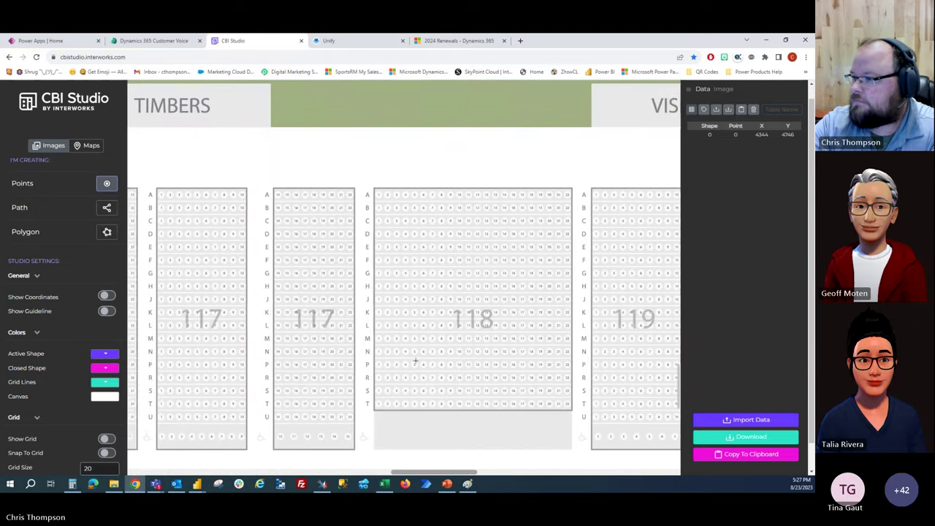
pyautogui.click(416, 359)
pyautogui.hscroll(2, 416, 359)
pyautogui.click(421, 417)
pyautogui.hscroll(-3, 409, 416)
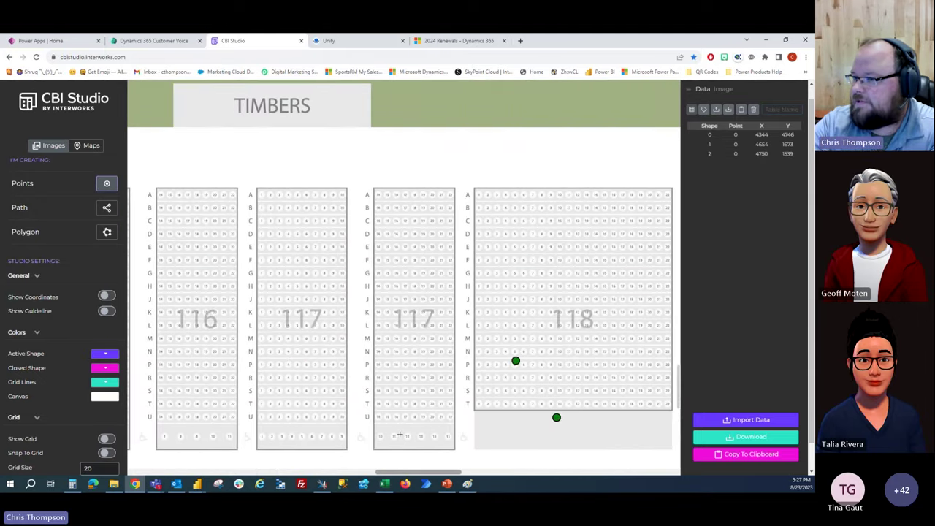
pyautogui.hscroll(1, 401, 423)
pyautogui.hscroll(-2, 405, 438)
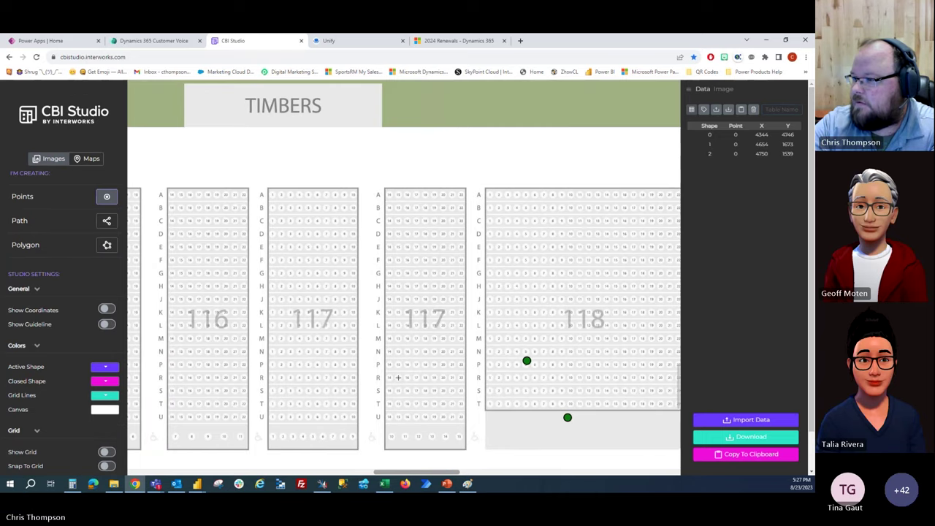
pyautogui.hscroll(3, 408, 453)
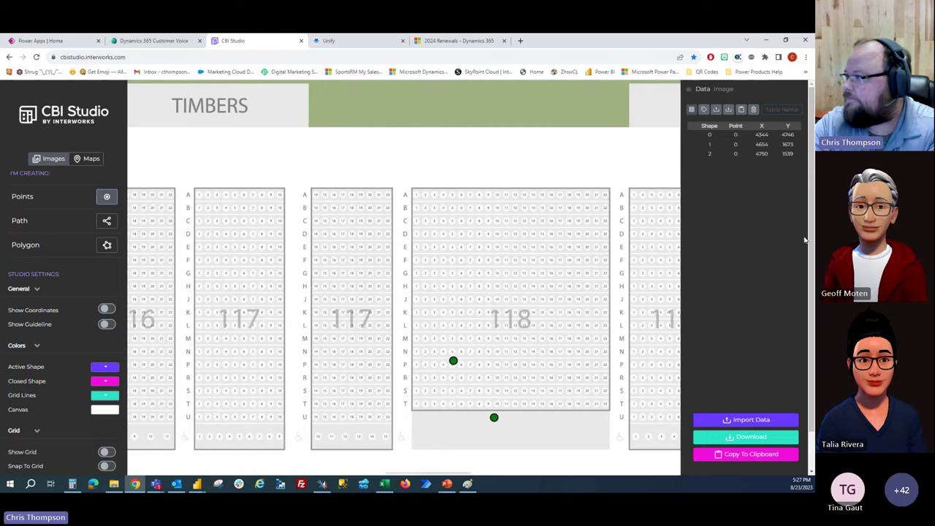
pyautogui.click(753, 109)
pyautogui.click(422, 305)
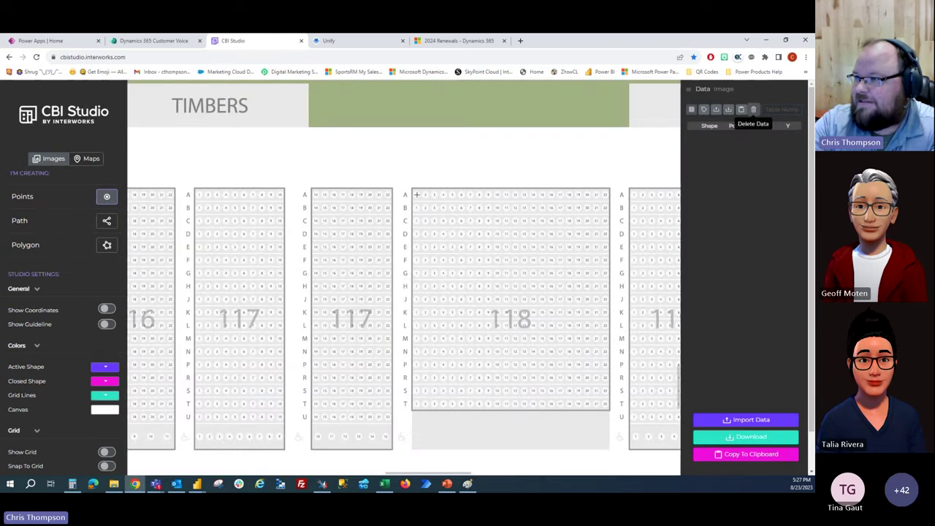
# Plot points on seats 1, 2, 3 and 4 of row A in section 118.
pyautogui.click(416, 195)
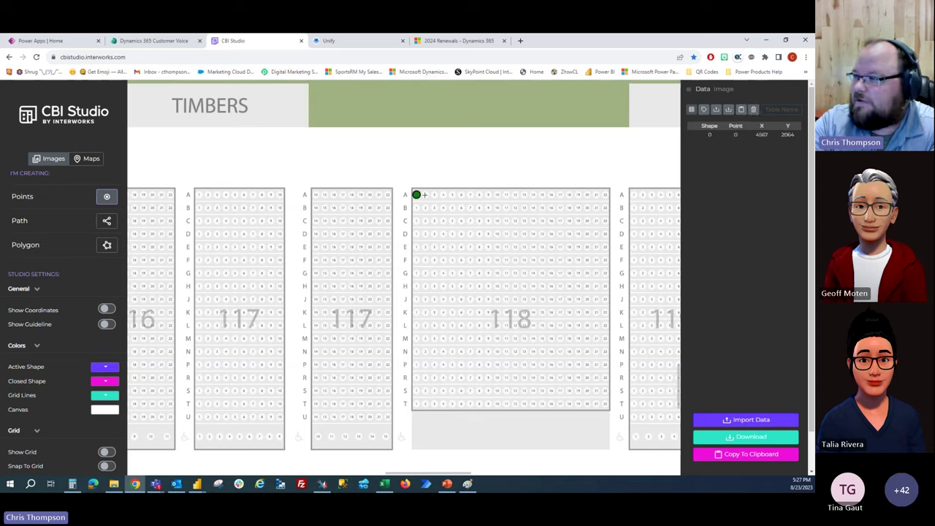
pyautogui.click(424, 194)
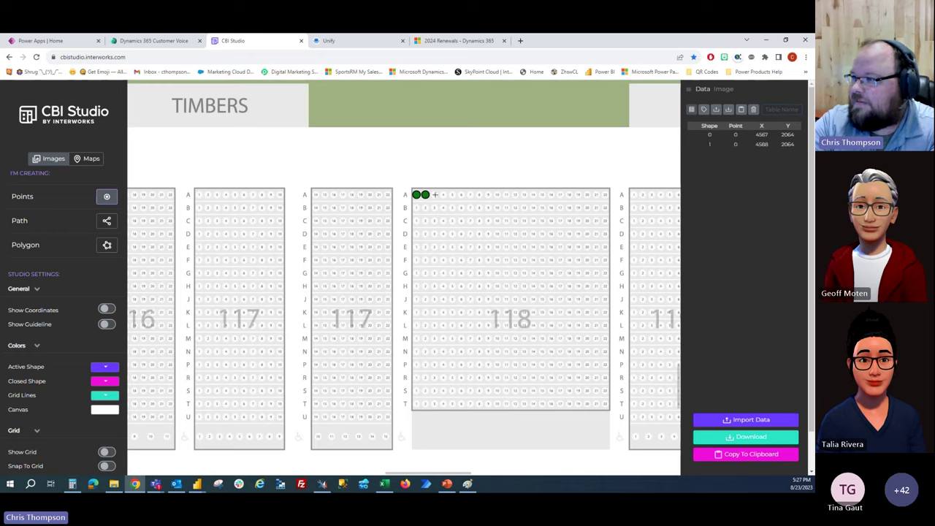
pyautogui.click(434, 194)
pyautogui.click(443, 194)
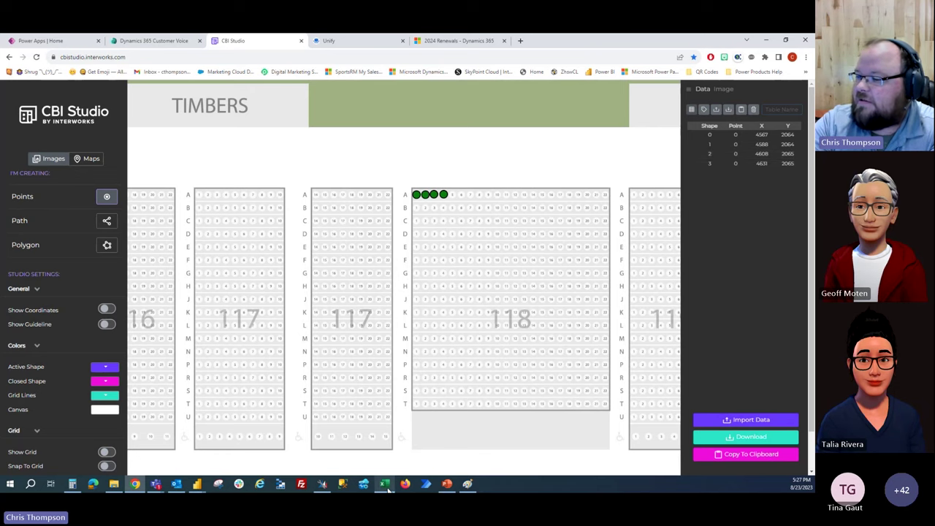
# Check the Section and Row columns of the Book1 workbook in Excel and return to CBI Studio.
pyautogui.moveTo(385, 483)
pyautogui.click(383, 460)
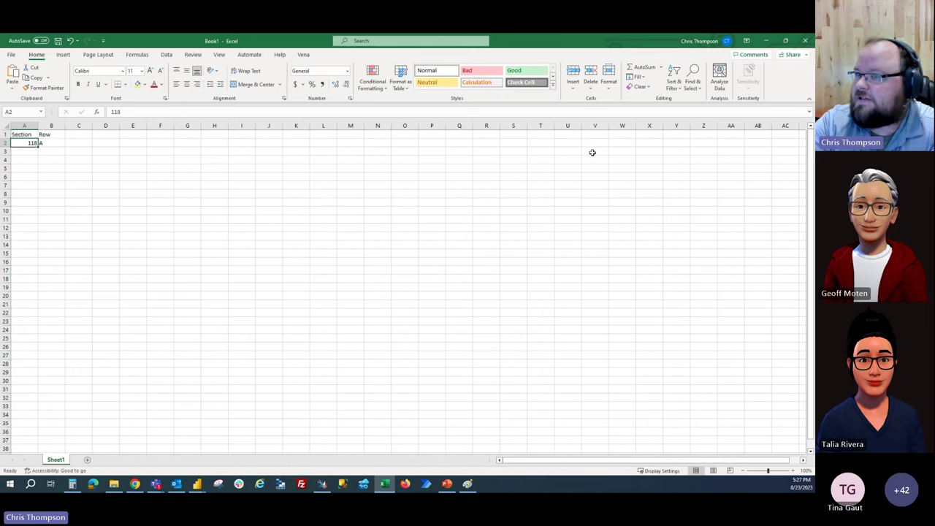
pyautogui.click(765, 41)
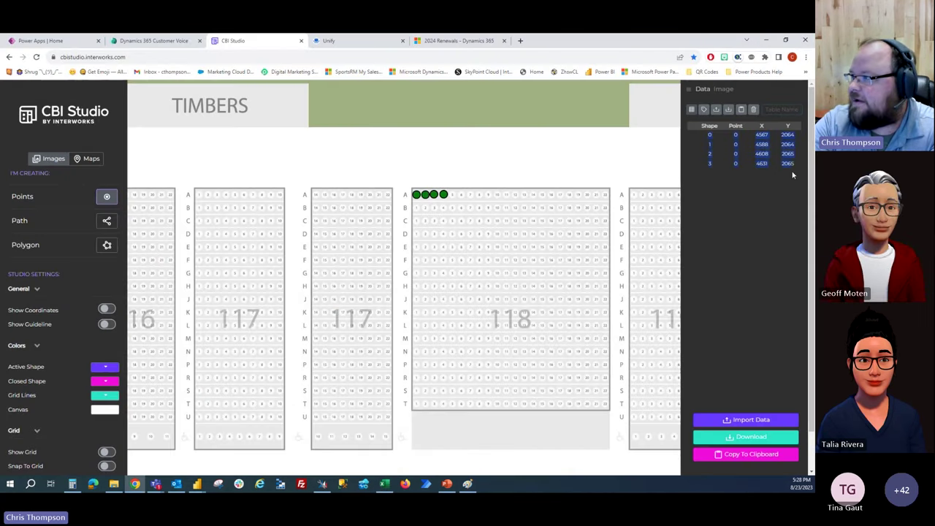
# Copy the plotted point data to the clipboard and paste it into the Excel sheet starting at cell C1.
pyautogui.click(759, 455)
pyautogui.click(409, 316)
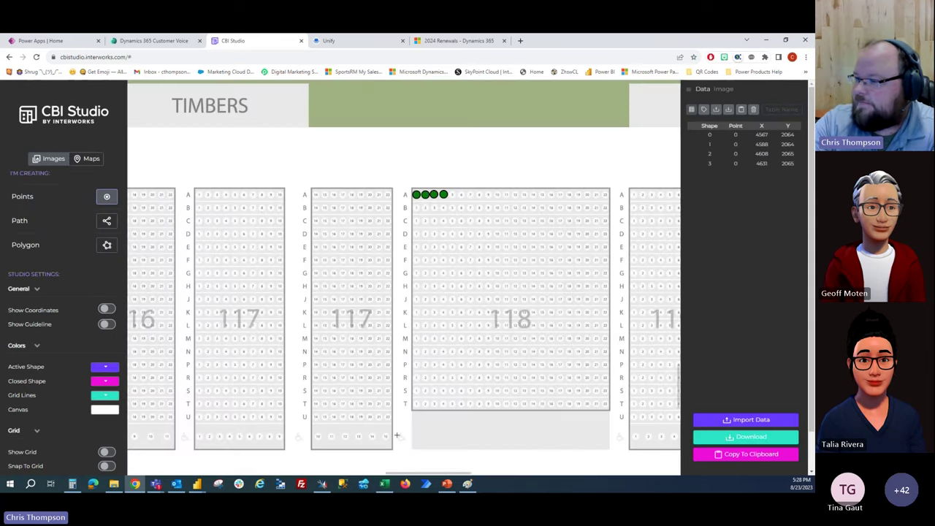
pyautogui.click(384, 483)
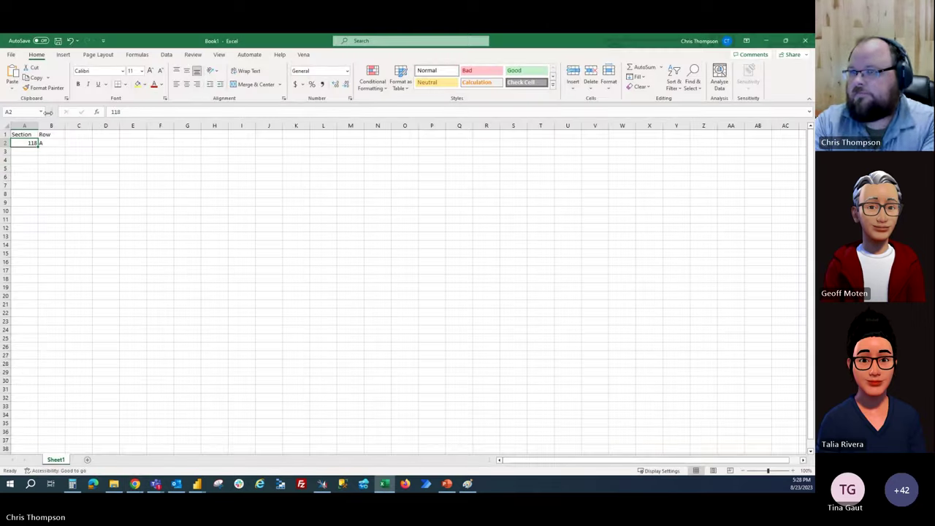
pyautogui.click(73, 136)
pyautogui.hotkey('ctrl', 'v')
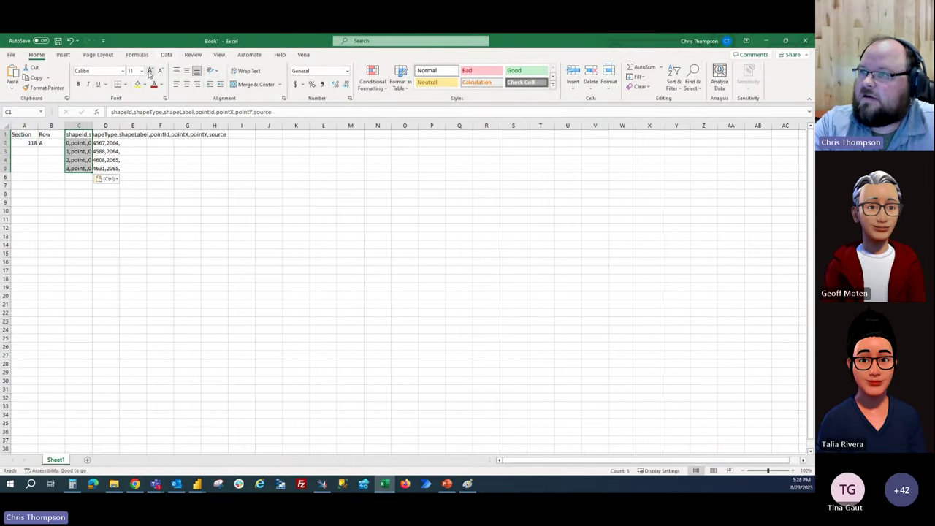
# Split the pasted point data in column C into separate columns with Text to Columns, delimited by comma.
pyautogui.click(167, 54)
pyautogui.click(480, 79)
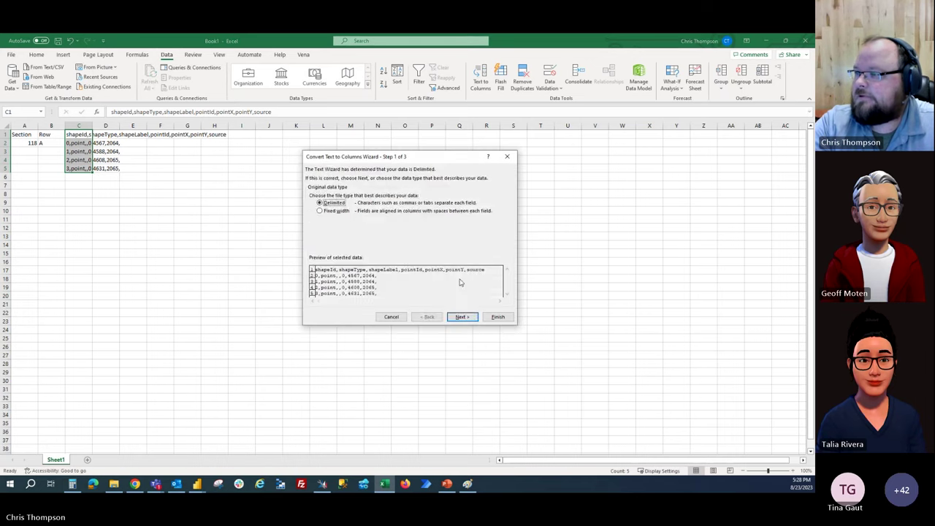
pyautogui.click(463, 316)
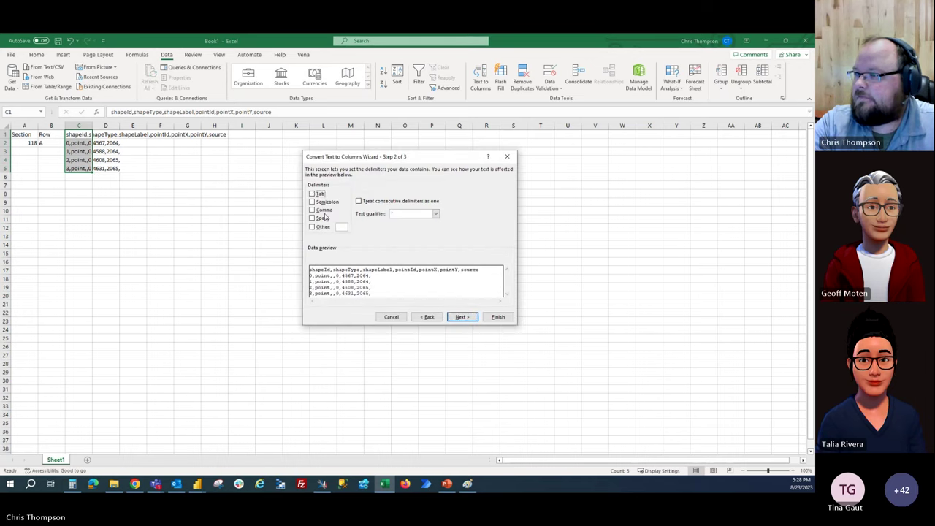
pyautogui.click(326, 212)
pyautogui.click(497, 316)
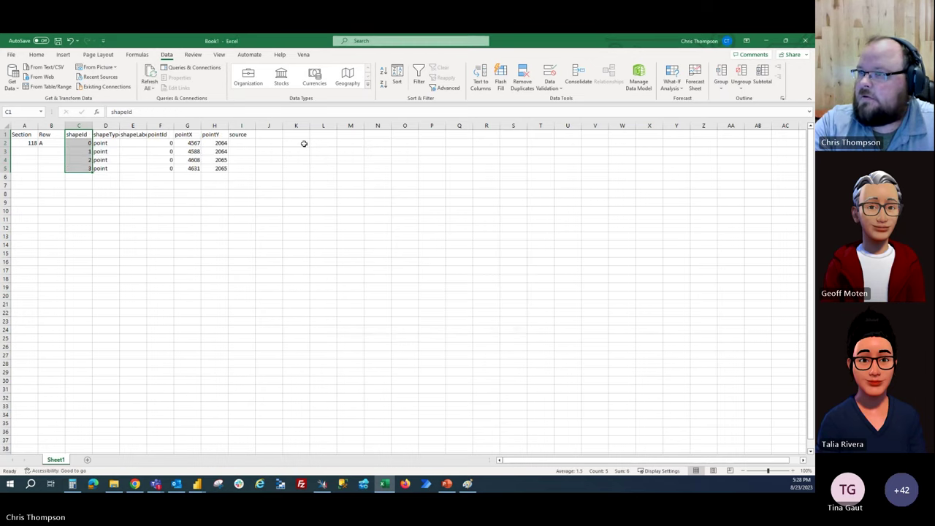
# Delete the shapeId, shapeType, shapeLabel and pointId columns.
pyautogui.moveTo(160, 125); pyautogui.dragTo(82, 125)
pyautogui.rightClick(87, 131)
pyautogui.click(109, 224)
# Fill section 118 and row A down to row 5 as copied values beside the point coordinates.
pyautogui.moveTo(25, 143); pyautogui.dragTo(68, 173)
pyautogui.click(71, 178)
pyautogui.click(92, 189)
pyautogui.click(139, 211)
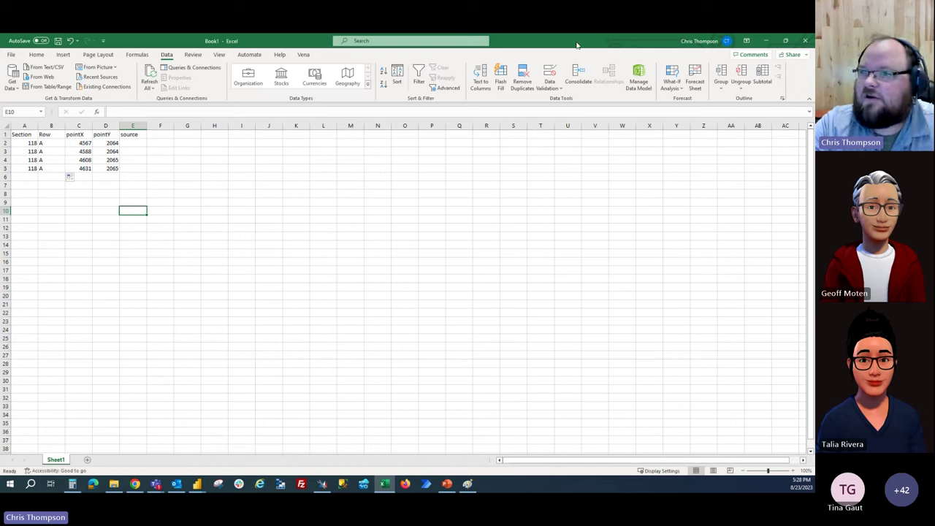
# Switch to the Power Fabric Presentation v08.18 report in Power BI Desktop, add a scatter chart and widen it to about half the page.
pyautogui.hotkey('alt', 'Tab')
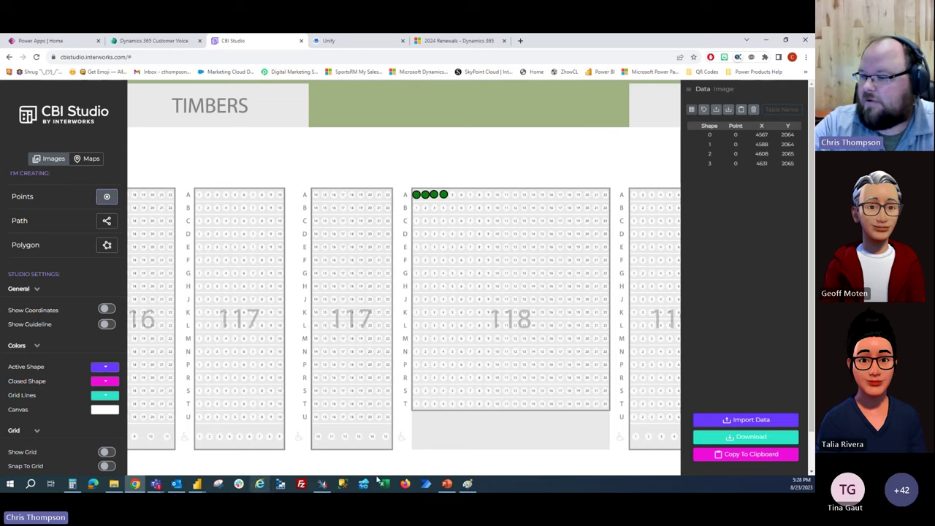
pyautogui.moveTo(197, 484)
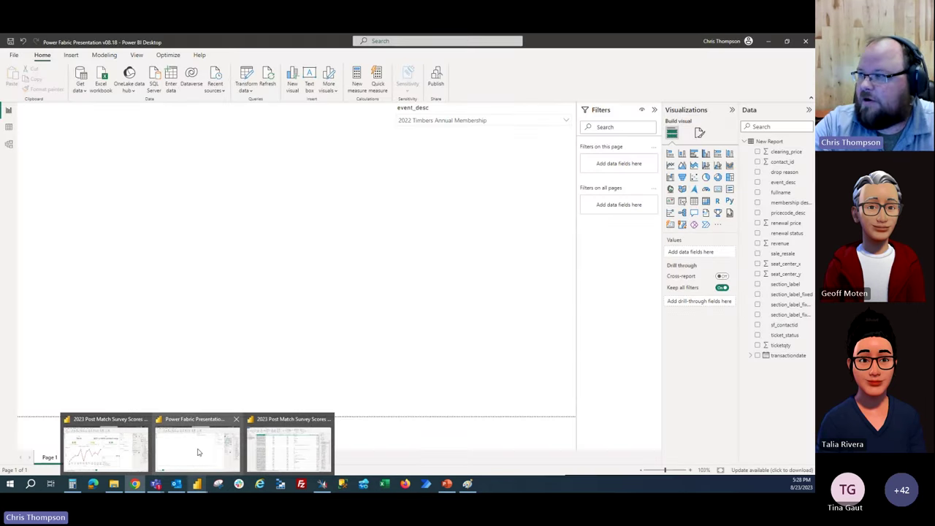
pyautogui.click(197, 453)
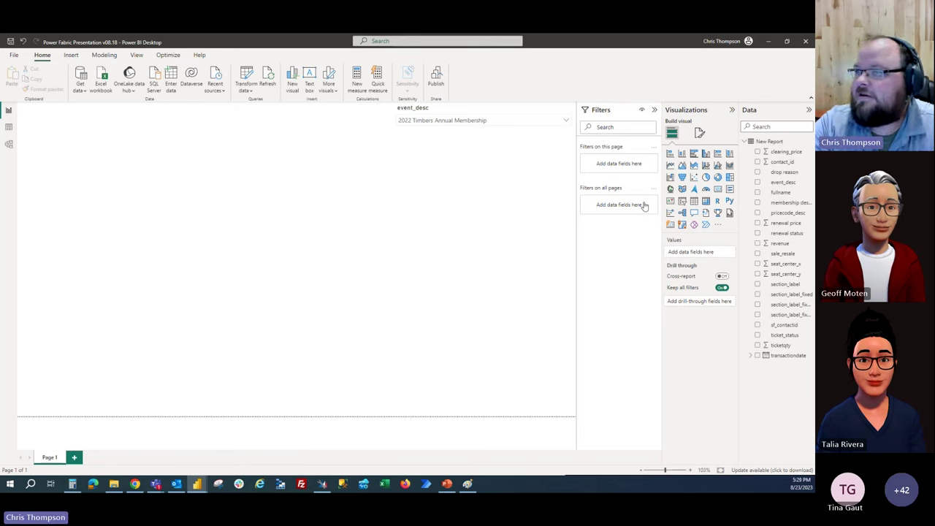
pyautogui.click(695, 178)
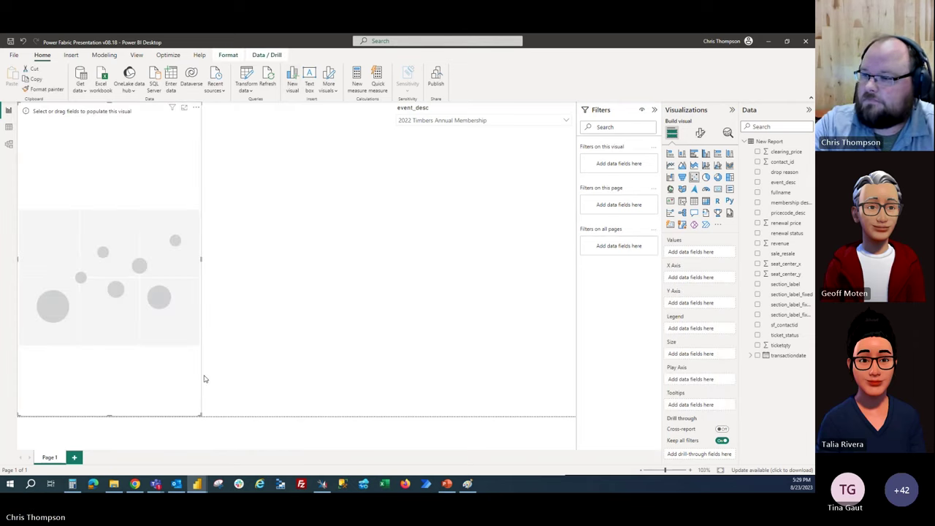
pyautogui.moveTo(201, 261); pyautogui.dragTo(291, 265)
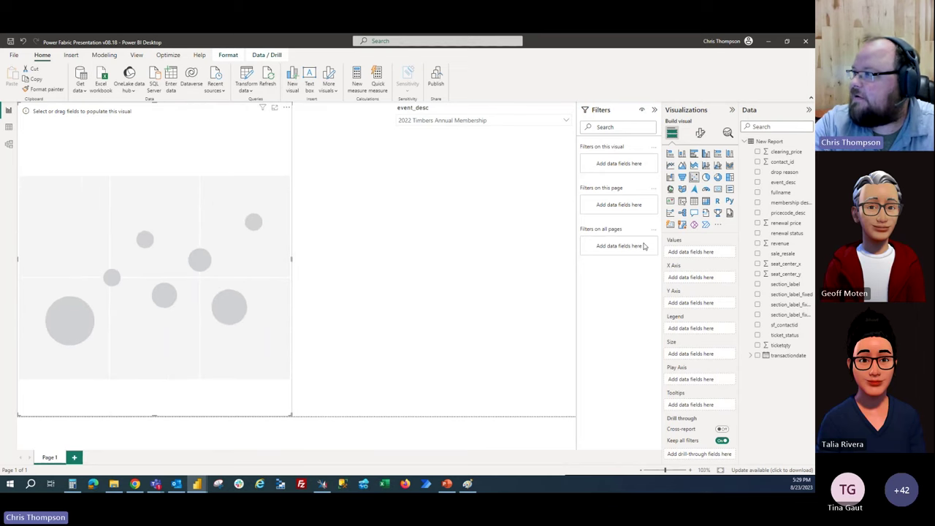
# Put seat_center_x on the X axis and seat_center_y on the Y axis, both summarized as Average.
pyautogui.moveTo(785, 265); pyautogui.dragTo(694, 277)
pyautogui.moveTo(792, 276); pyautogui.dragTo(709, 308)
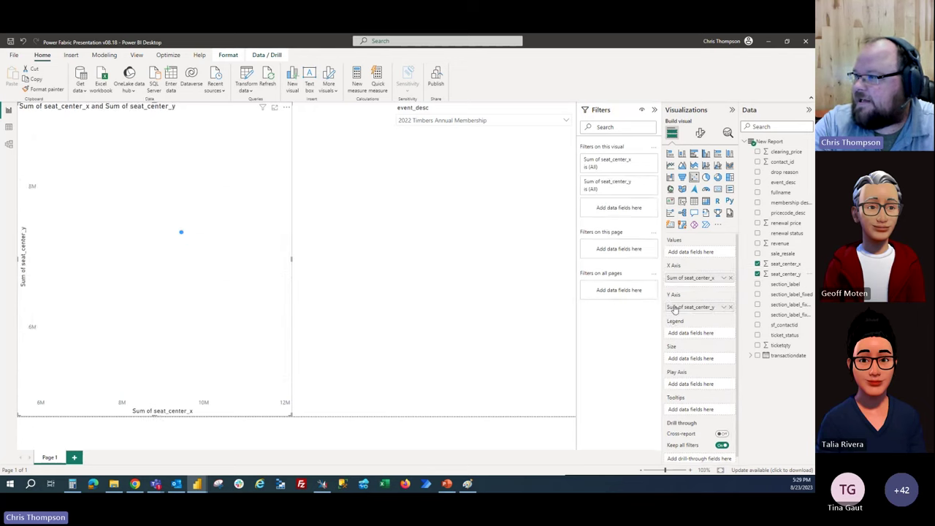
pyautogui.click(723, 278)
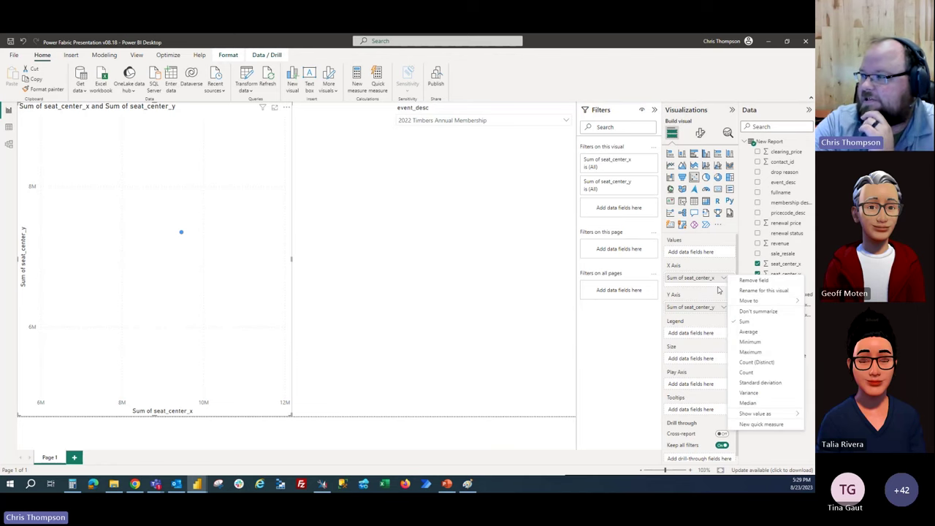
pyautogui.click(770, 333)
pyautogui.click(723, 308)
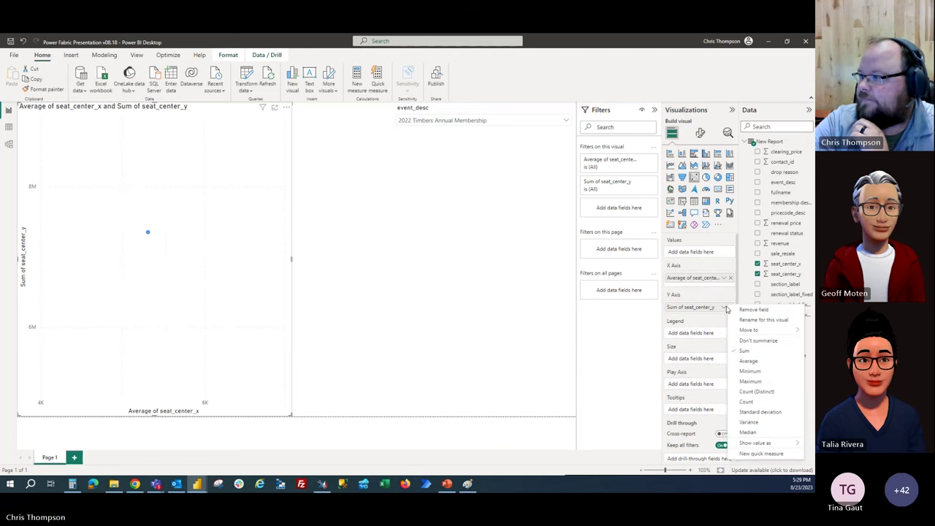
pyautogui.click(762, 362)
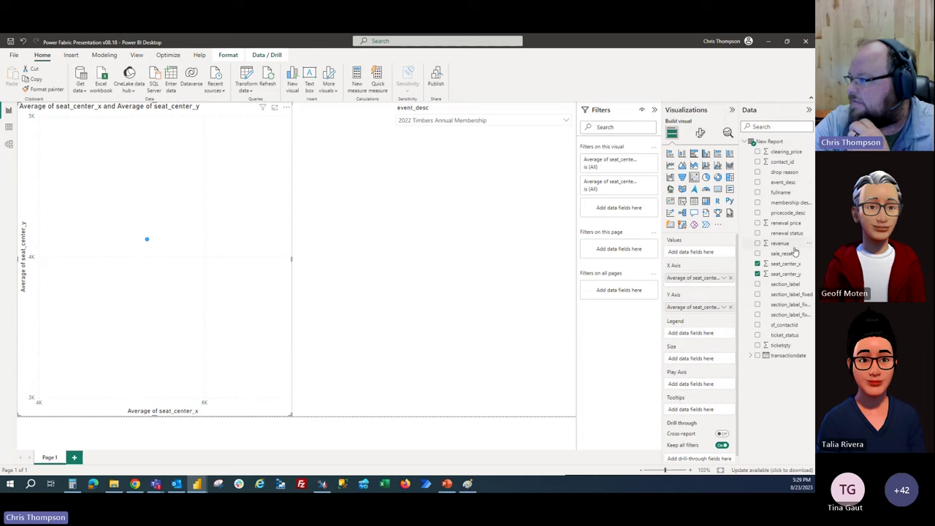
# Try conditional formatting of the scatter chart's default marker color, with a gradient based on the Average of clearing_price.
pyautogui.click(699, 133)
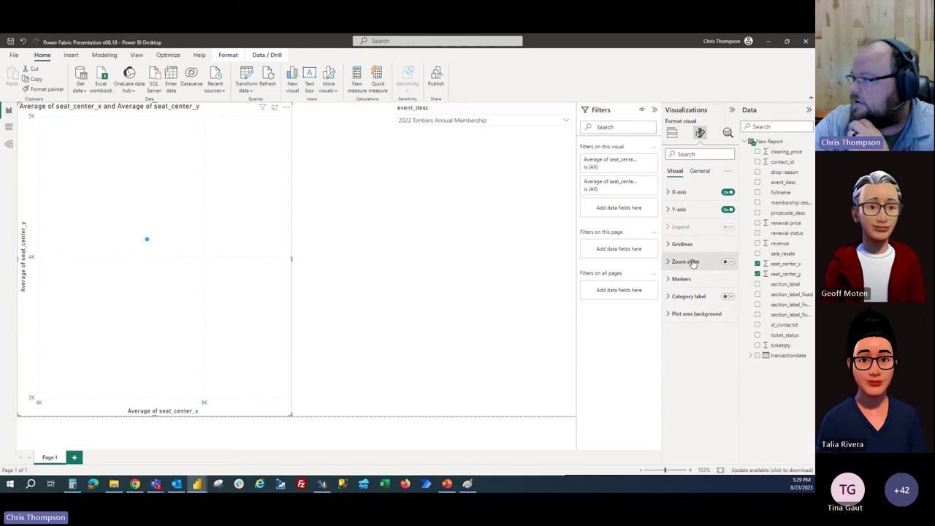
pyautogui.click(705, 280)
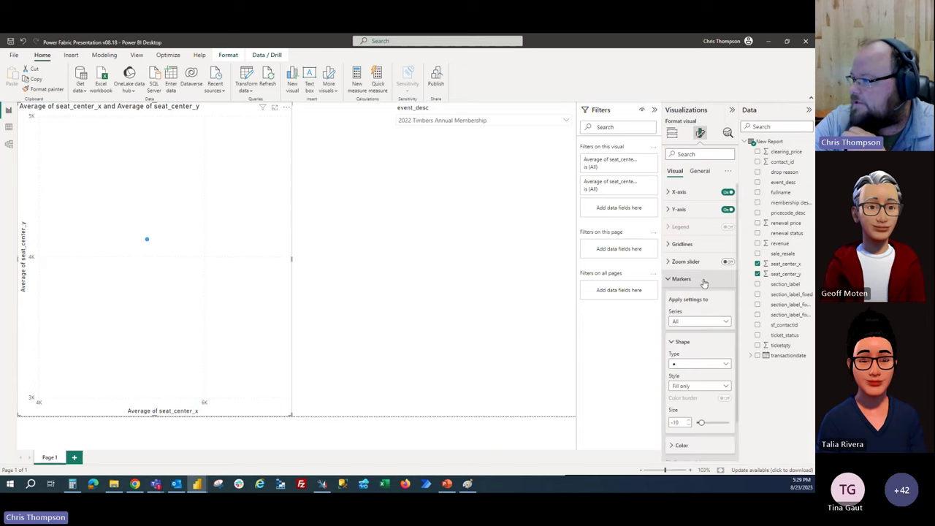
pyautogui.scroll(-1, 698, 328)
pyautogui.click(678, 401)
pyautogui.scroll(-1, 683, 400)
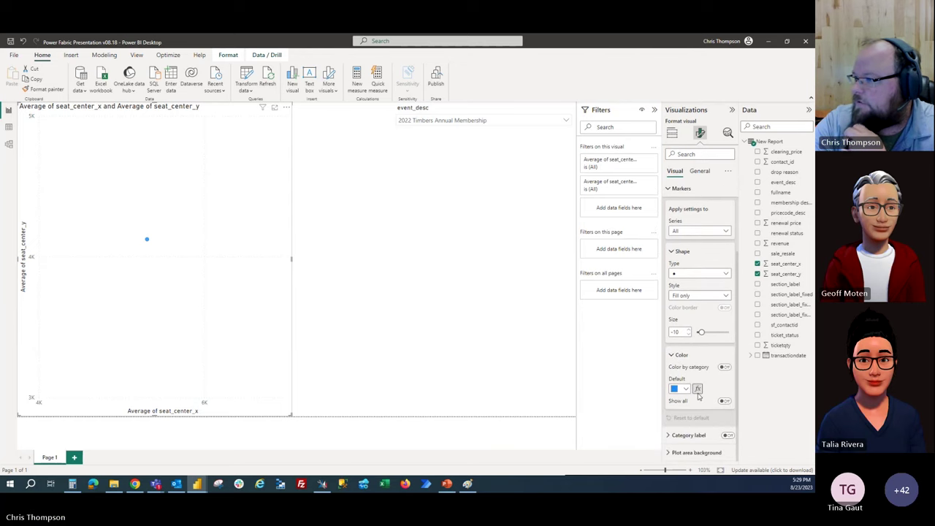
pyautogui.click(698, 389)
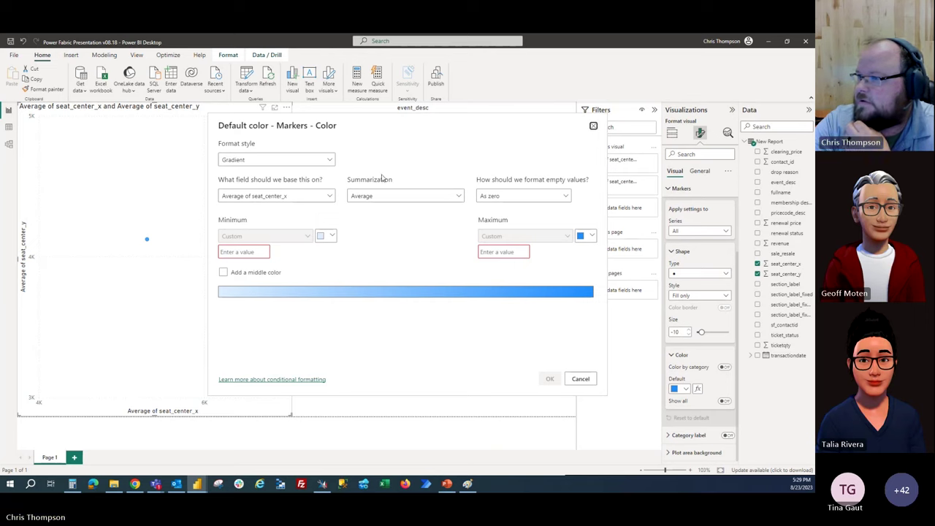
pyautogui.click(296, 162)
pyautogui.click(296, 164)
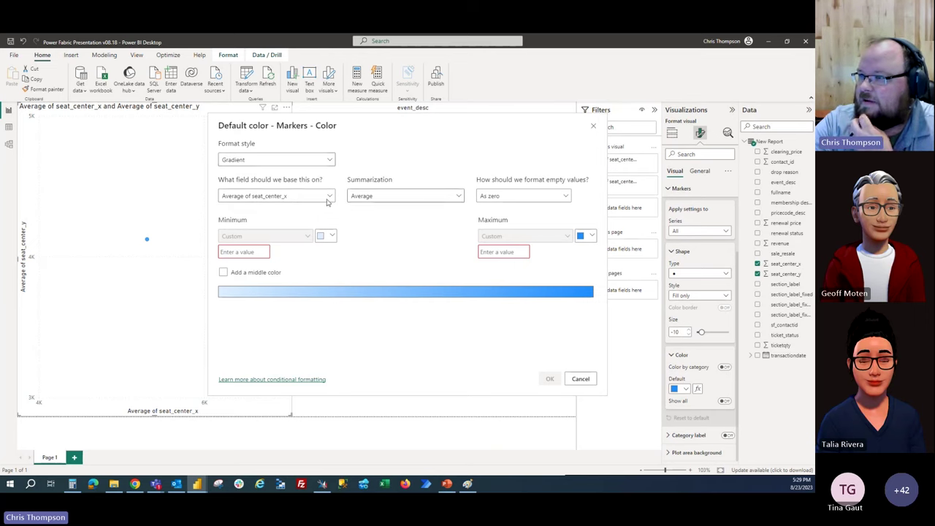
pyautogui.click(295, 195)
pyautogui.click(225, 225)
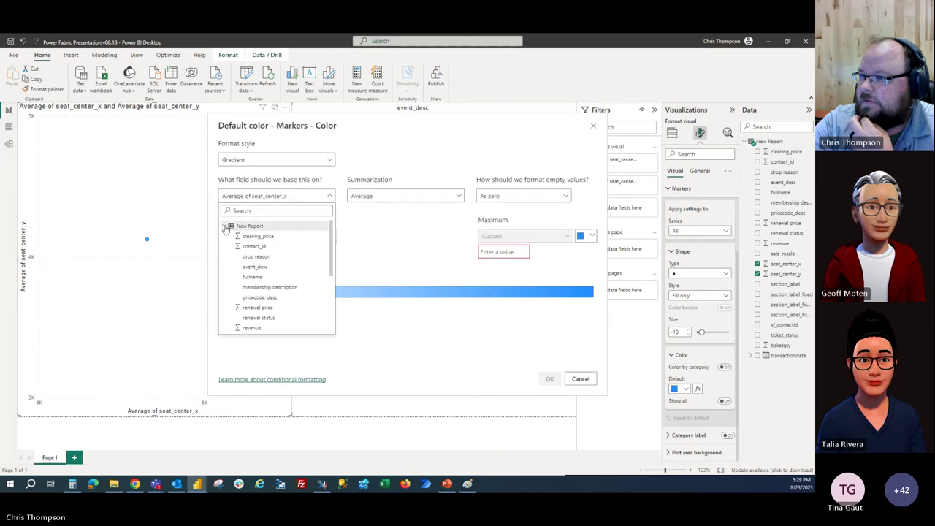
pyautogui.click(259, 238)
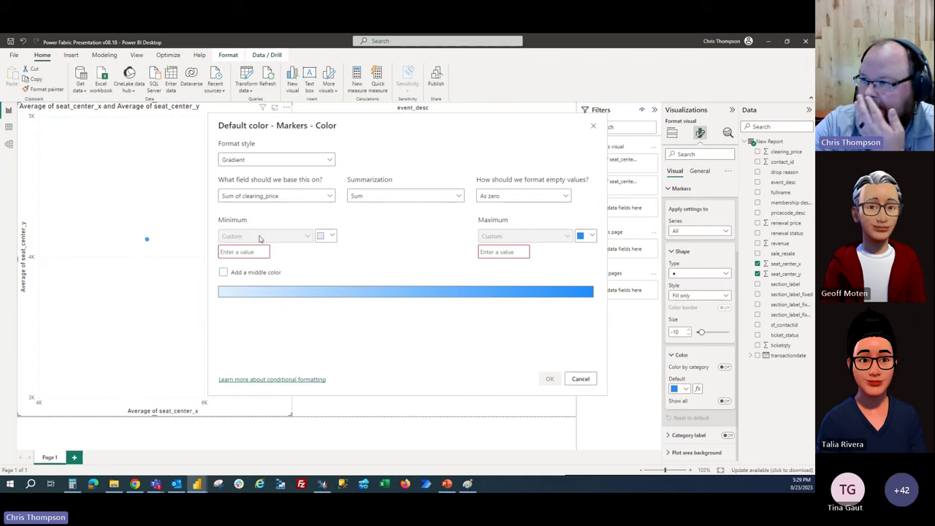
pyautogui.click(431, 195)
pyautogui.click(393, 222)
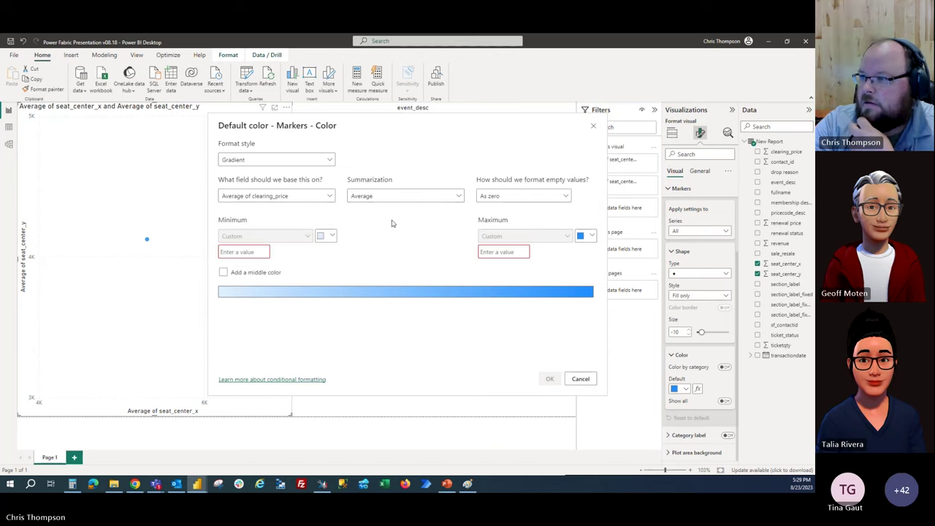
# Try red as the gradient's minimum color and #004712 as its maximum color, and cancel the marker color formatting.
pyautogui.click(333, 235)
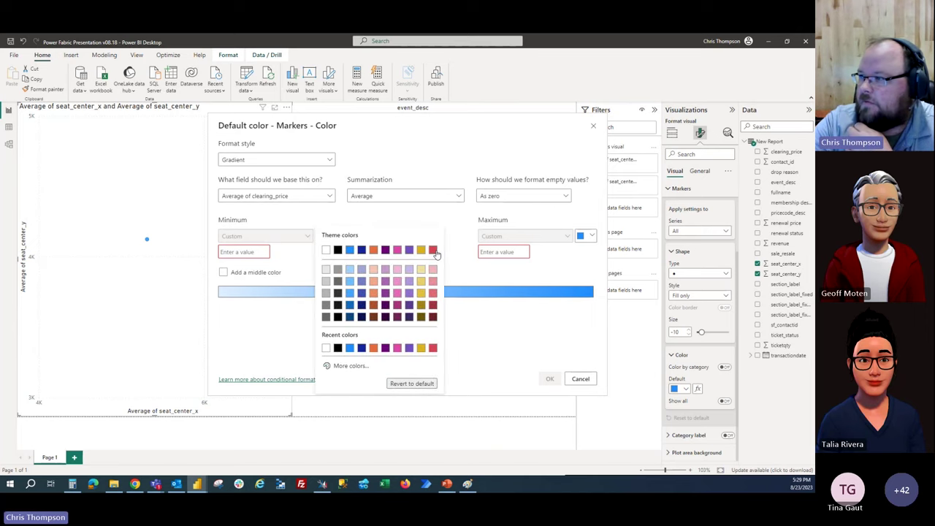
pyautogui.click(433, 250)
pyautogui.click(587, 236)
pyautogui.click(491, 365)
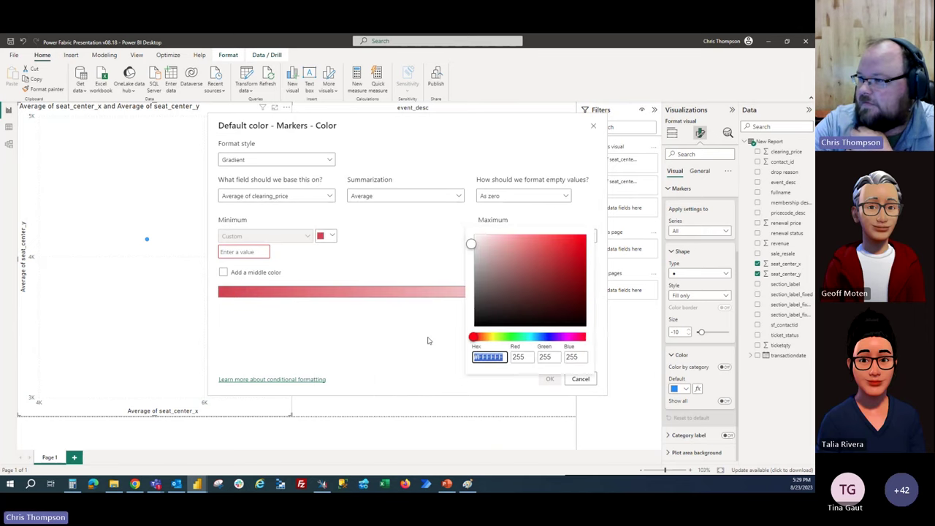
pyautogui.write('#004712')
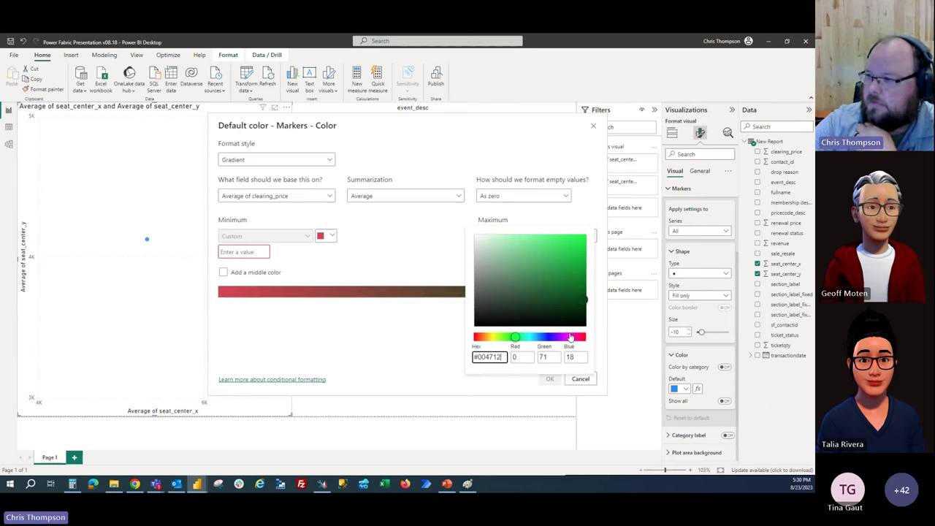
pyautogui.click(376, 272)
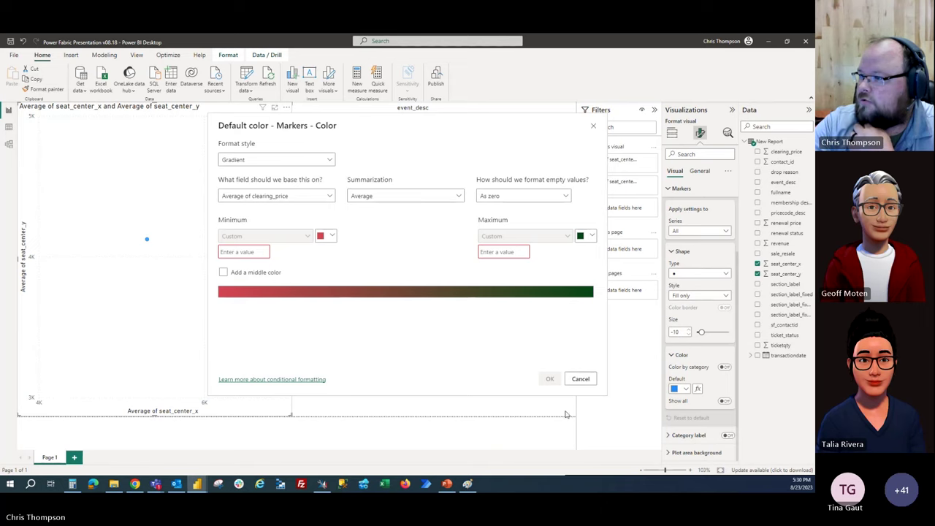
pyautogui.click(580, 378)
# Add contact_id to the chart's tooltips, and try clearing_price as the Values field and remove it again.
pyautogui.click(672, 133)
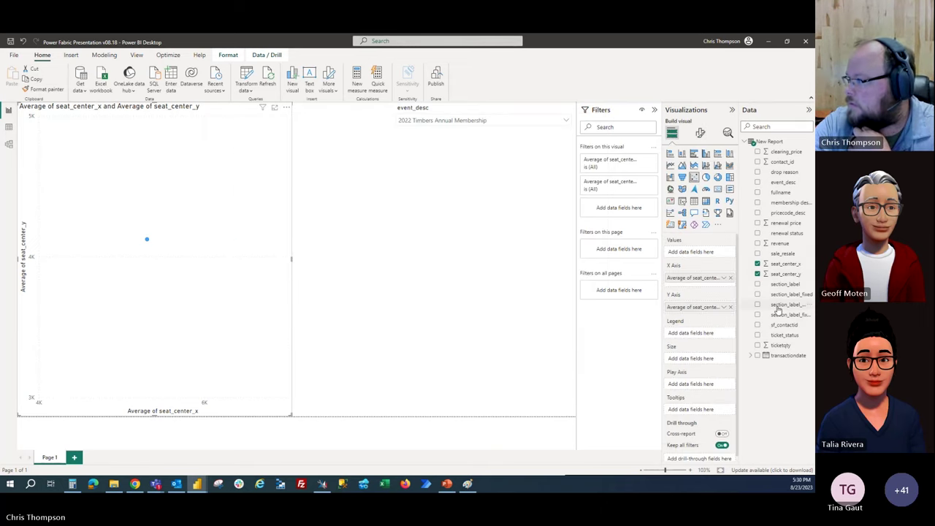
pyautogui.moveTo(783, 161); pyautogui.dragTo(721, 414)
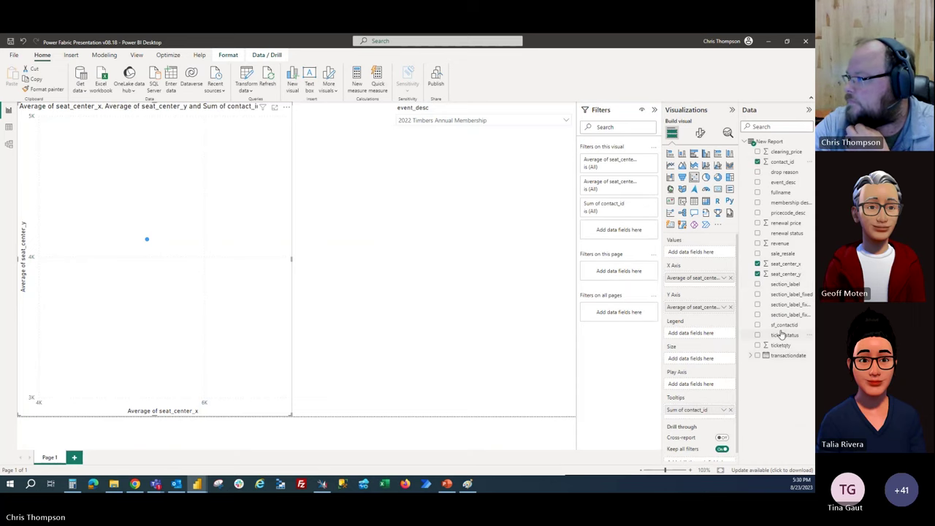
pyautogui.moveTo(788, 154); pyautogui.dragTo(721, 263)
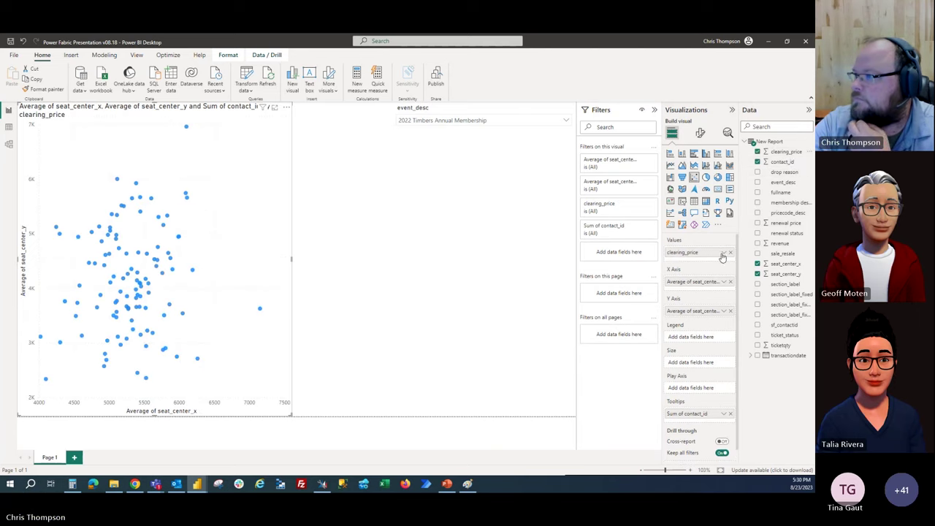
pyautogui.click(723, 253)
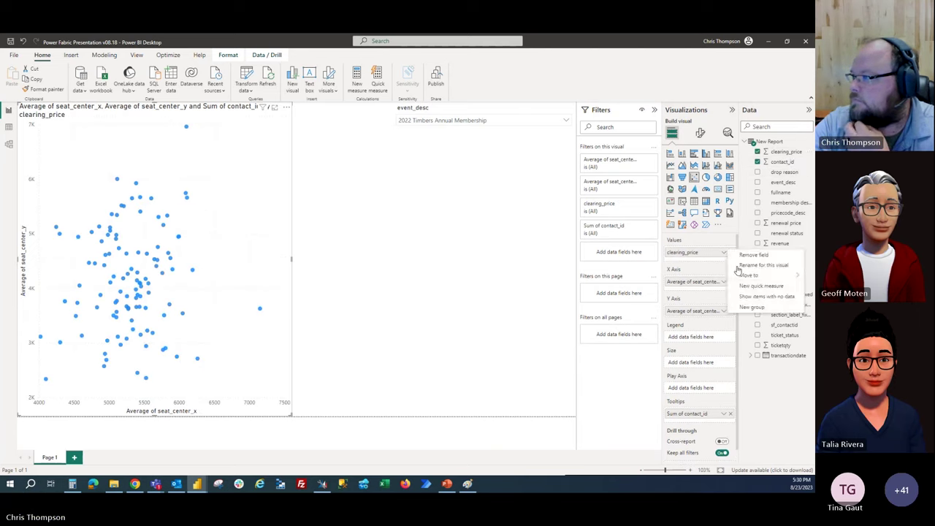
pyautogui.moveTo(739, 273)
pyautogui.click(738, 254)
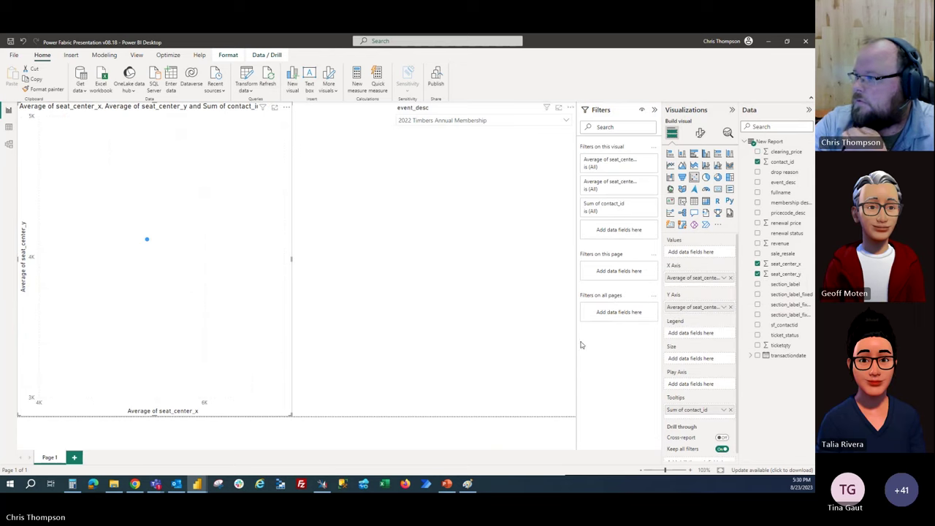
# Use PTFC PP.jpg as the chart's plot area background and widen the chart to about two thirds of the page.
pyautogui.click(699, 134)
pyautogui.click(687, 314)
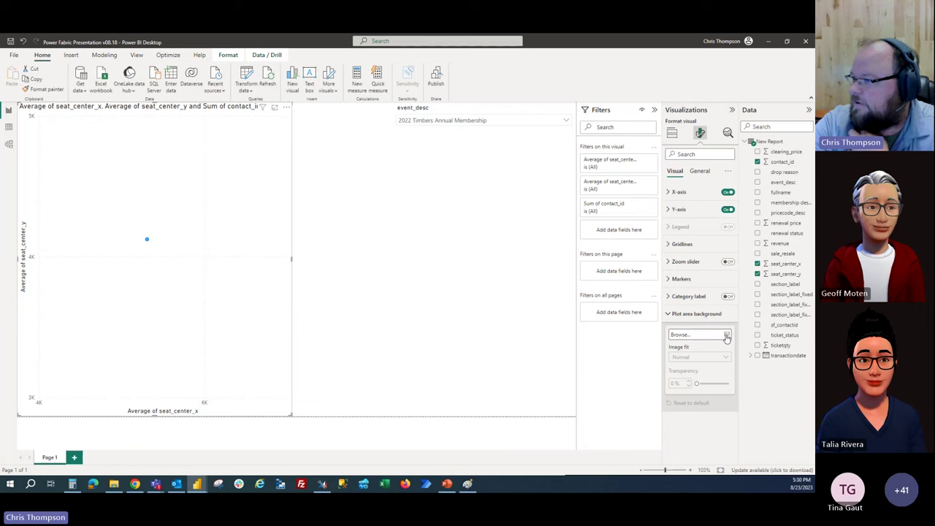
pyautogui.click(727, 335)
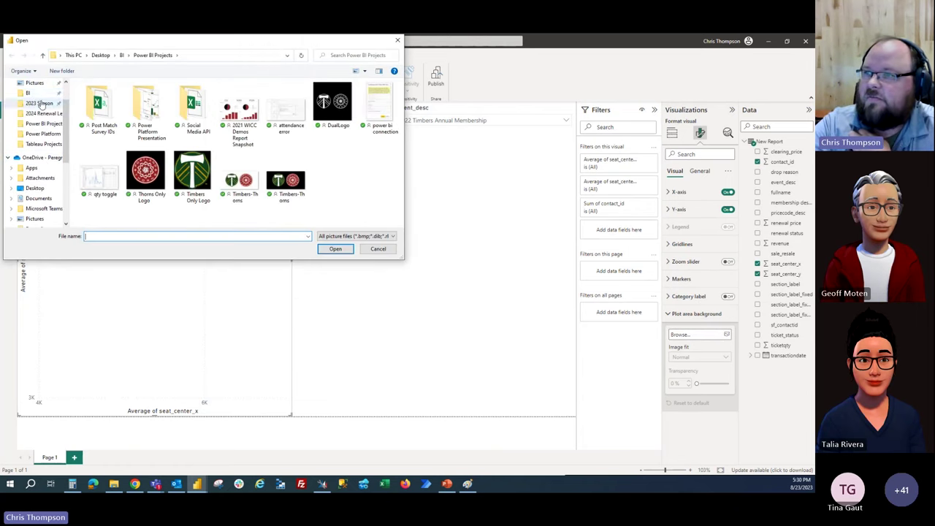
pyautogui.press('Escape')
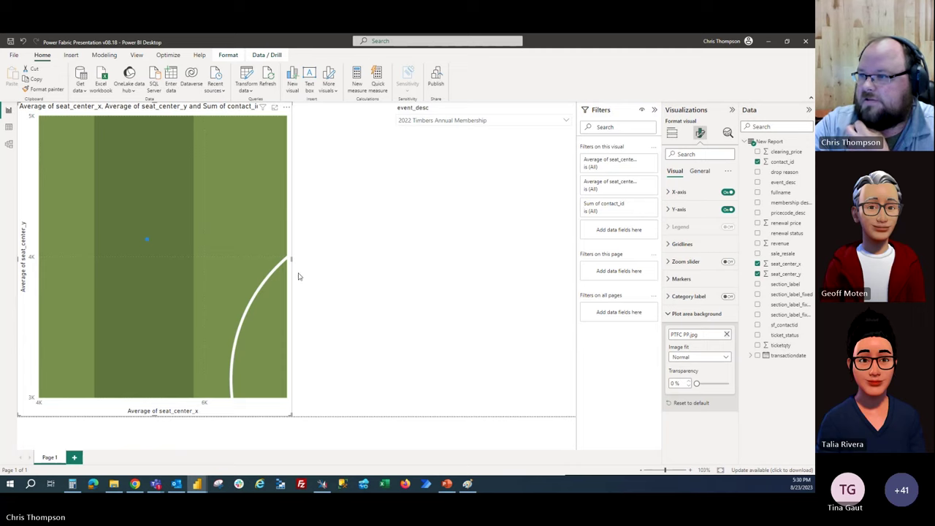
pyautogui.moveTo(293, 261); pyautogui.dragTo(391, 263)
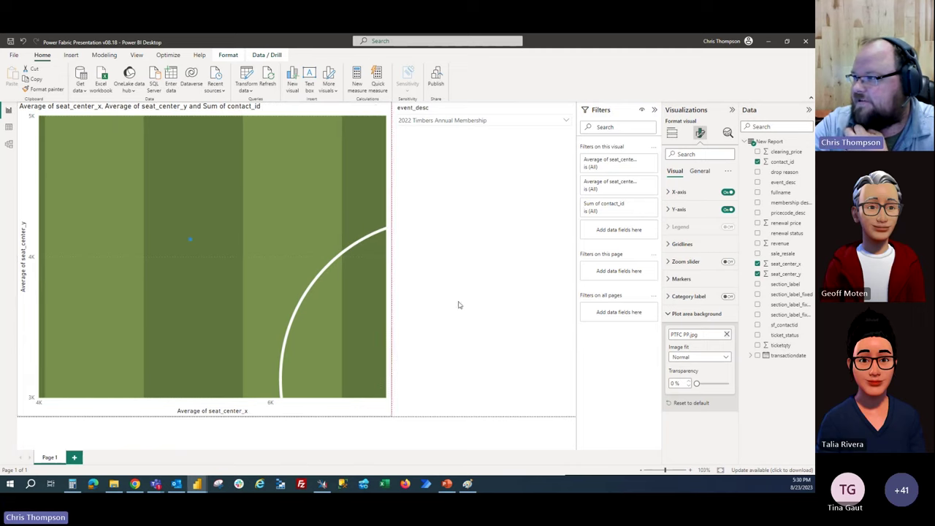
# Set the range maximum of both the Y axis and the X axis to 8334.
pyautogui.click(679, 192)
pyautogui.click(679, 355)
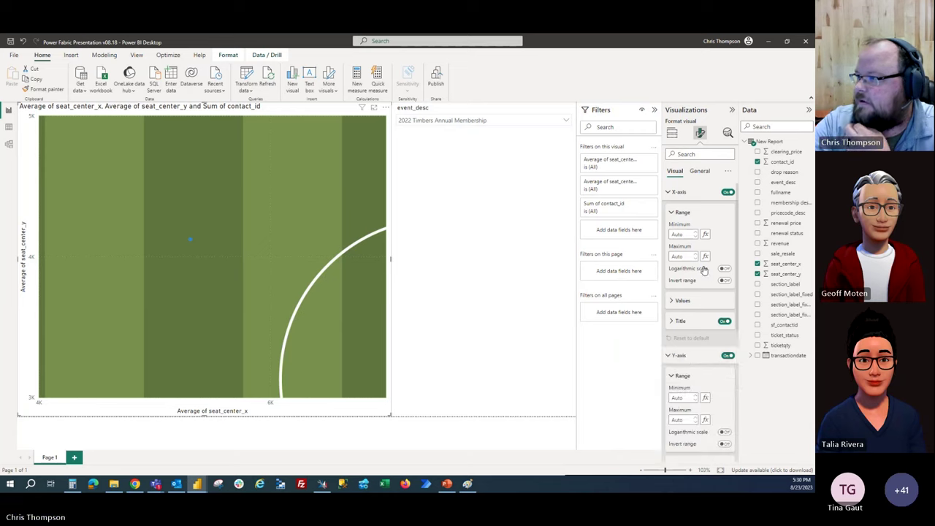
pyautogui.click(685, 419)
pyautogui.write('83')
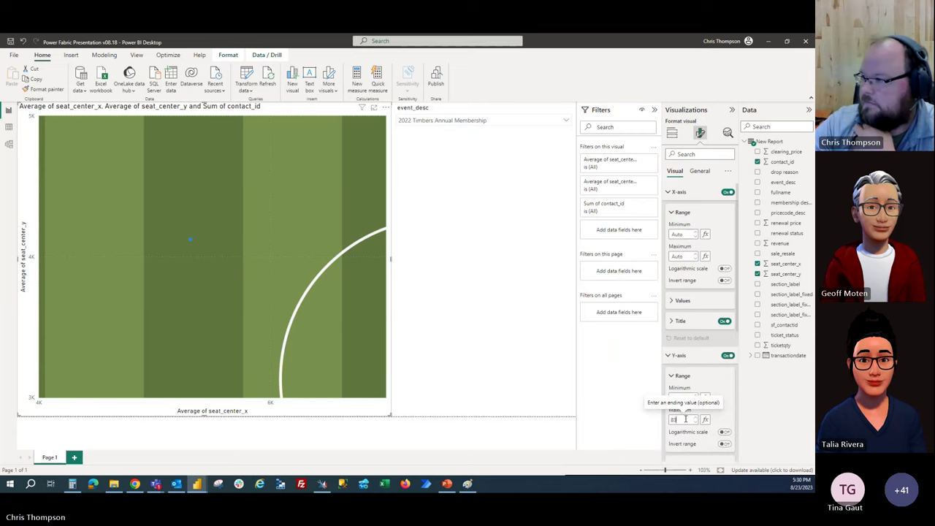
pyautogui.write('34')
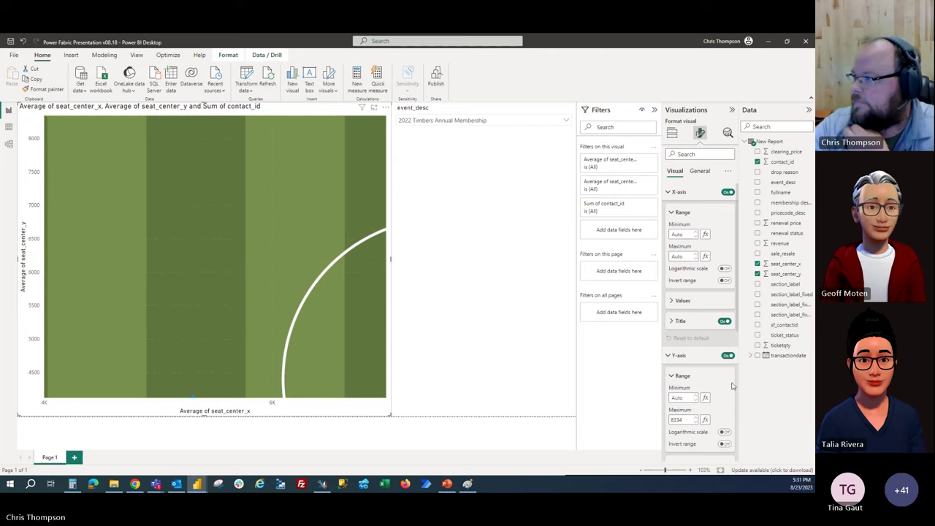
pyautogui.click(688, 256)
pyautogui.write('8334')
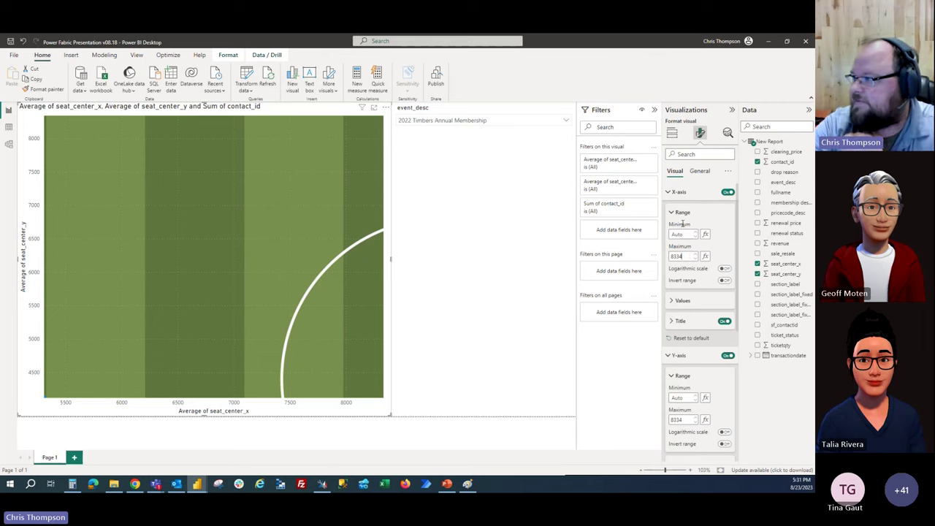
# Set the range minimum of both the X axis and the Y axis to 0.
pyautogui.click(679, 236)
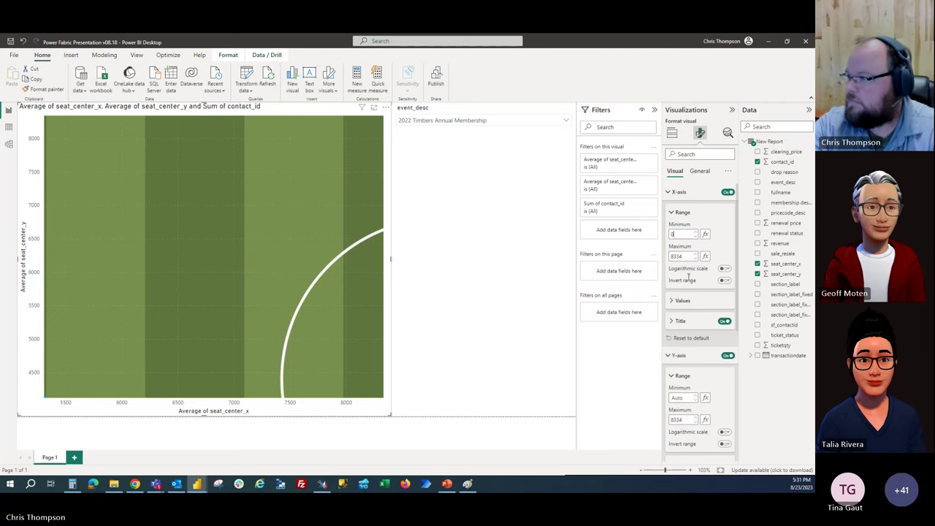
pyautogui.write('0')
pyautogui.click(684, 397)
pyautogui.write('0')
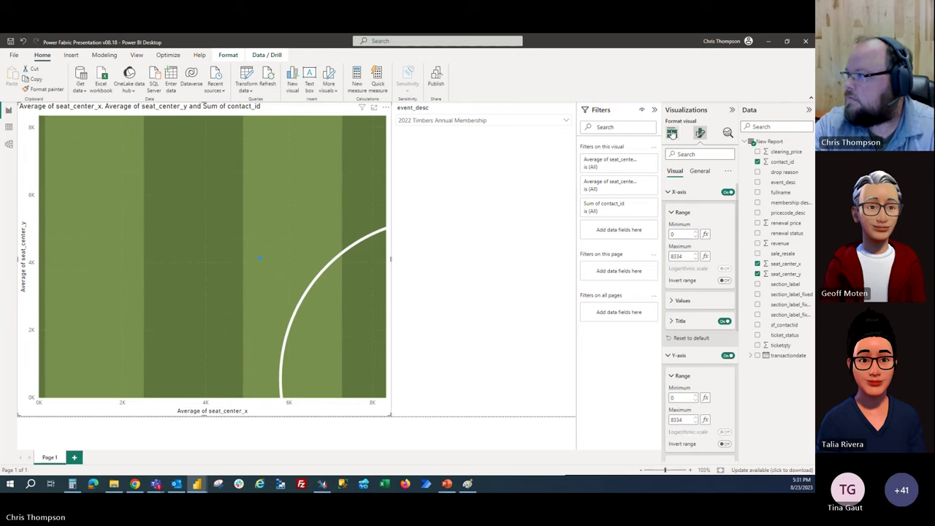
# Add contact_id to the tooltips again, check its summarization options and remove it from the chart.
pyautogui.click(671, 132)
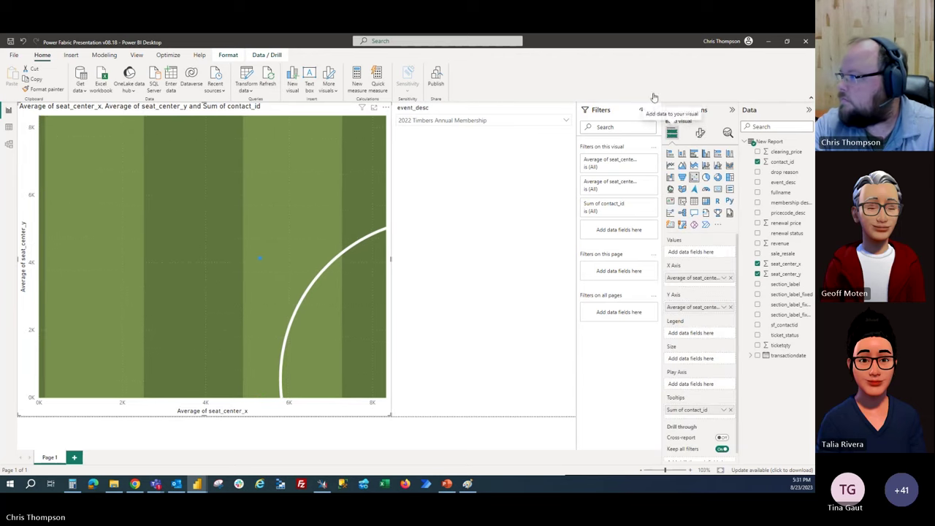
pyautogui.click(729, 411)
pyautogui.moveTo(786, 161); pyautogui.dragTo(721, 414)
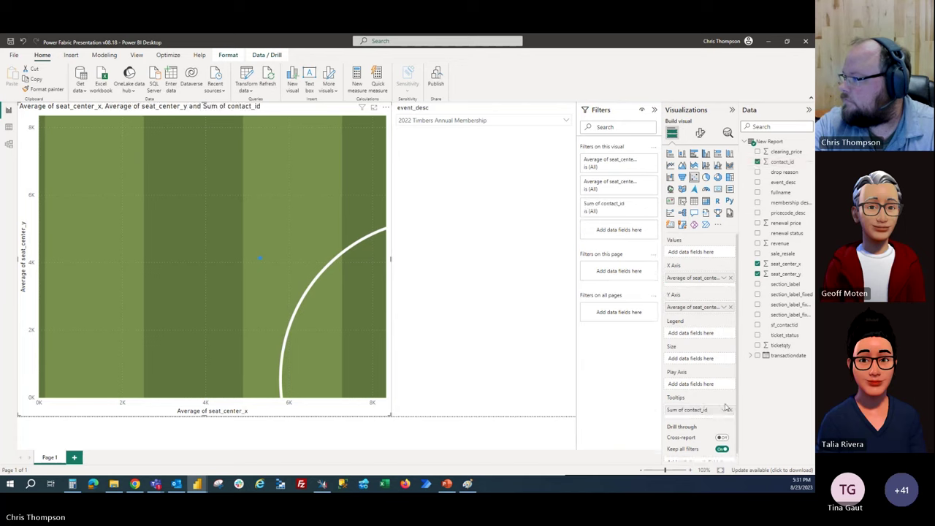
pyautogui.click(724, 411)
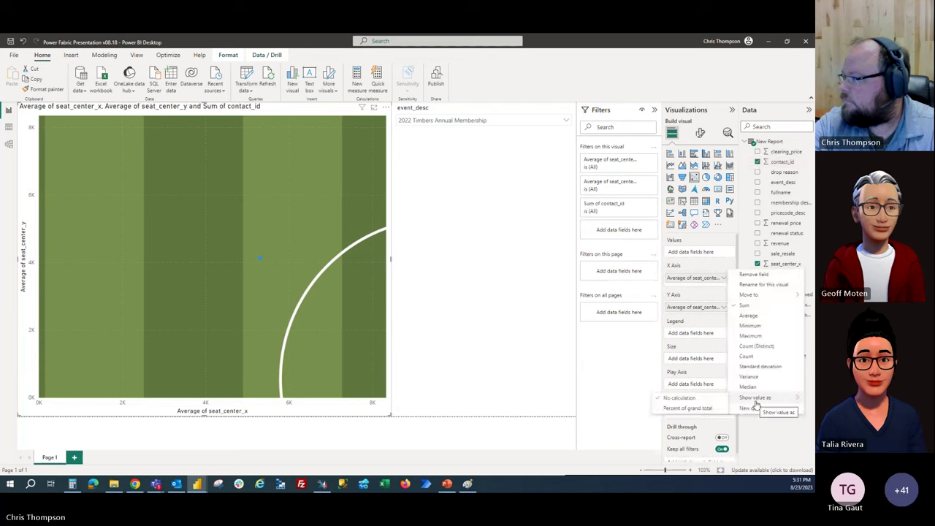
pyautogui.click(763, 429)
pyautogui.click(730, 409)
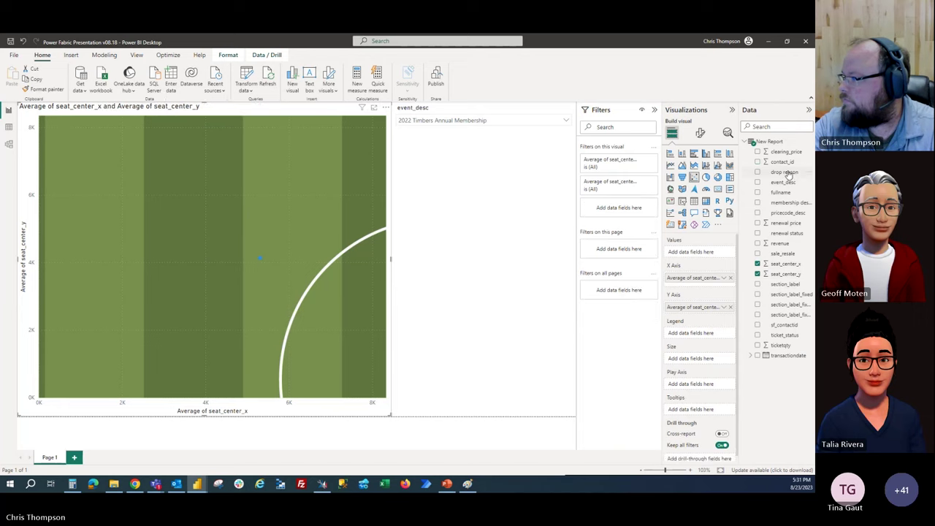
# Try event_desc as the chart's Values field and take it out again.
pyautogui.moveTo(783, 182); pyautogui.dragTo(789, 235)
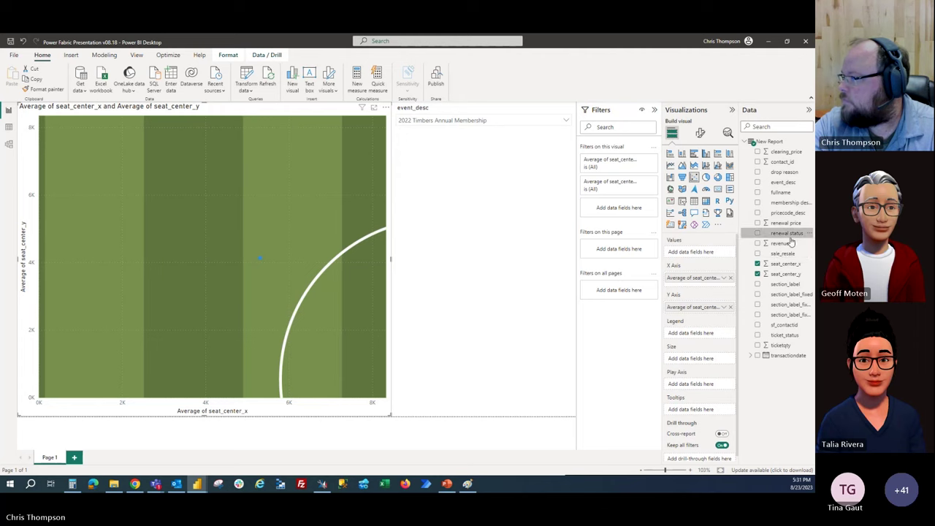
pyautogui.moveTo(787, 183); pyautogui.dragTo(734, 257)
pyautogui.click(728, 253)
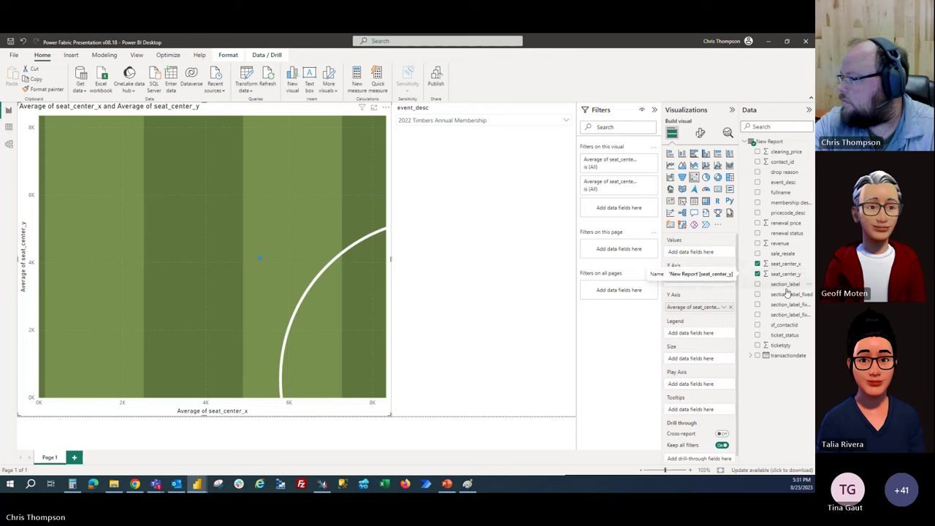
# Remove seat_center_y from the Y axis and seat_center_x from the X axis, leaving the chart without fields.
pyautogui.click(730, 307)
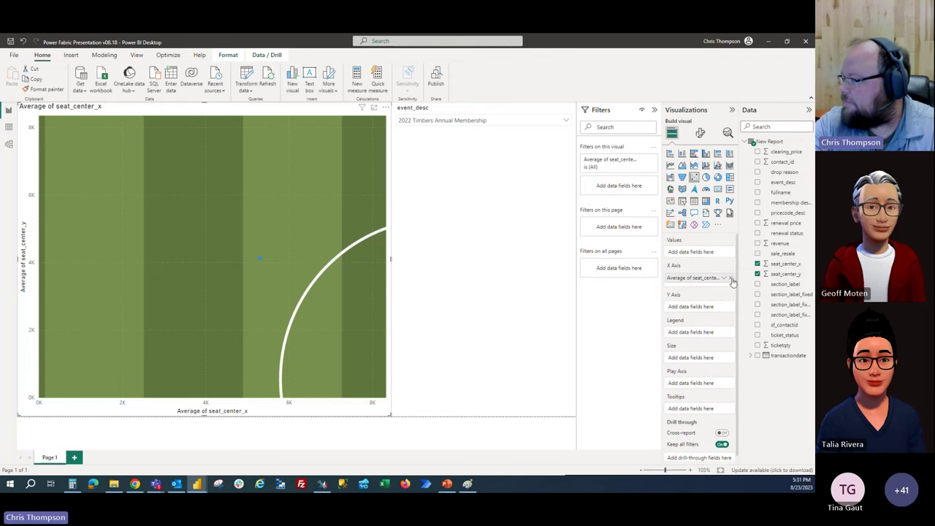
pyautogui.click(729, 278)
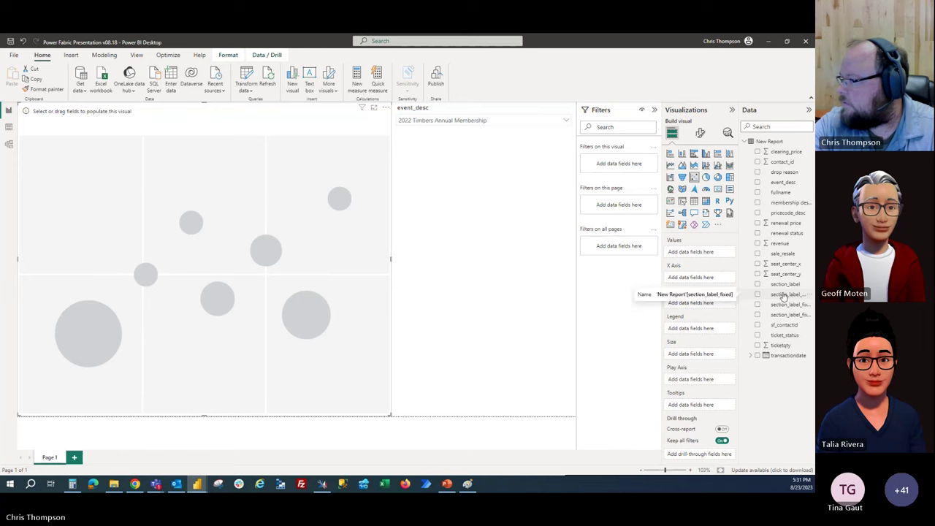
# Plot seat_center_y on the Y axis and seat_center_x on the X axis, both summarized as Average.
pyautogui.moveTo(784, 274); pyautogui.dragTo(707, 303)
pyautogui.click(723, 305)
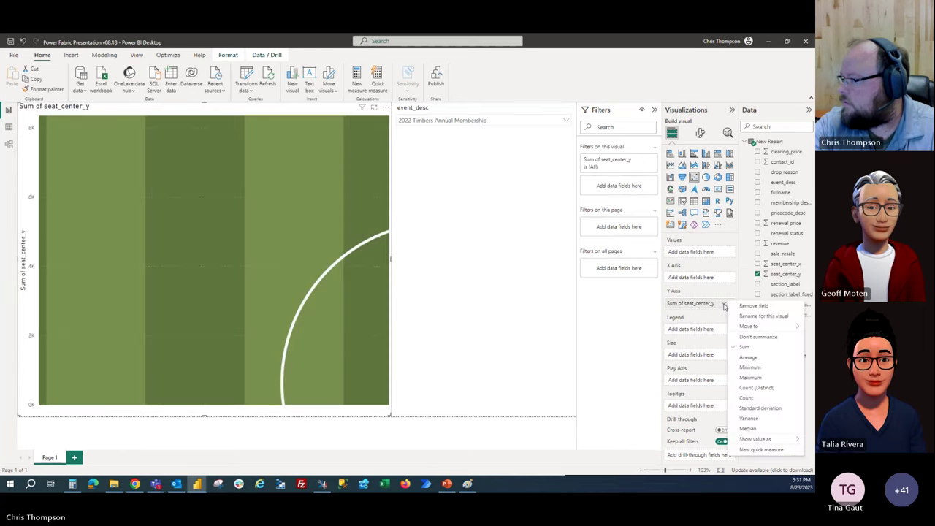
pyautogui.click(765, 359)
pyautogui.moveTo(785, 263); pyautogui.dragTo(722, 282)
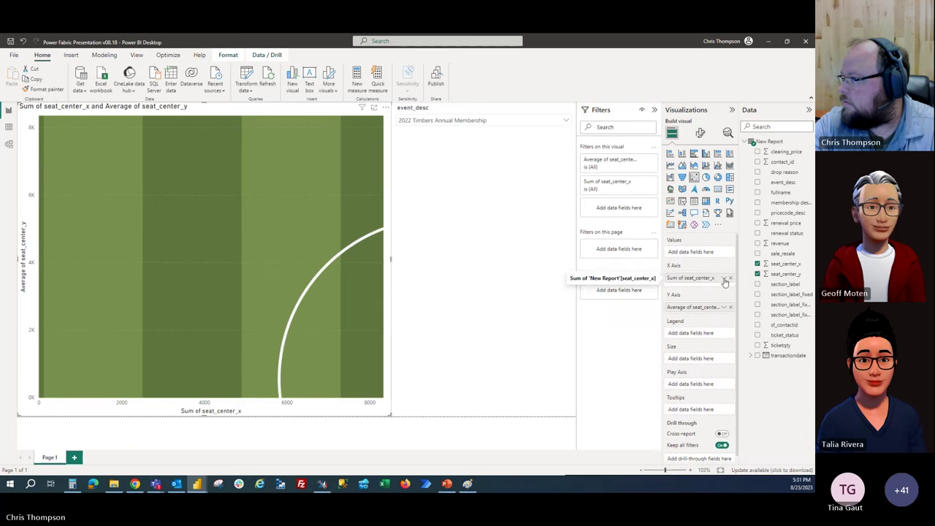
pyautogui.click(723, 277)
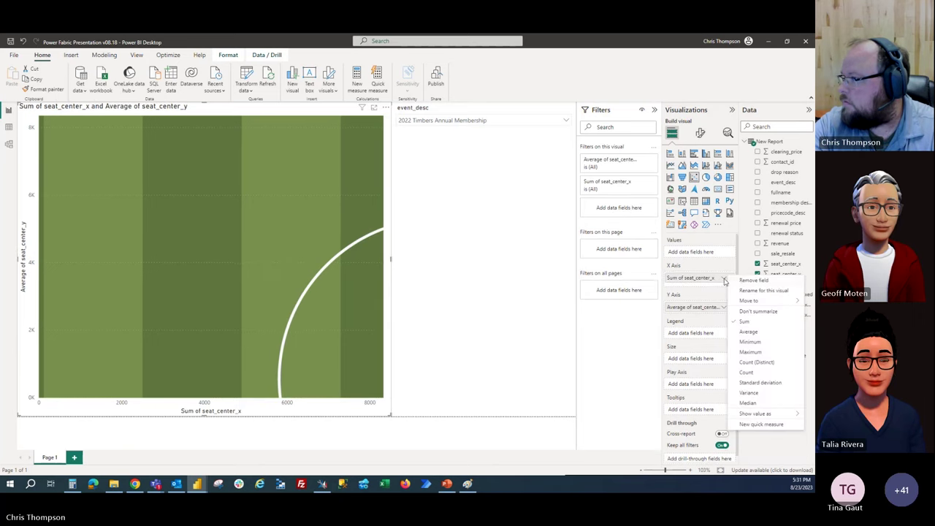
pyautogui.click(754, 332)
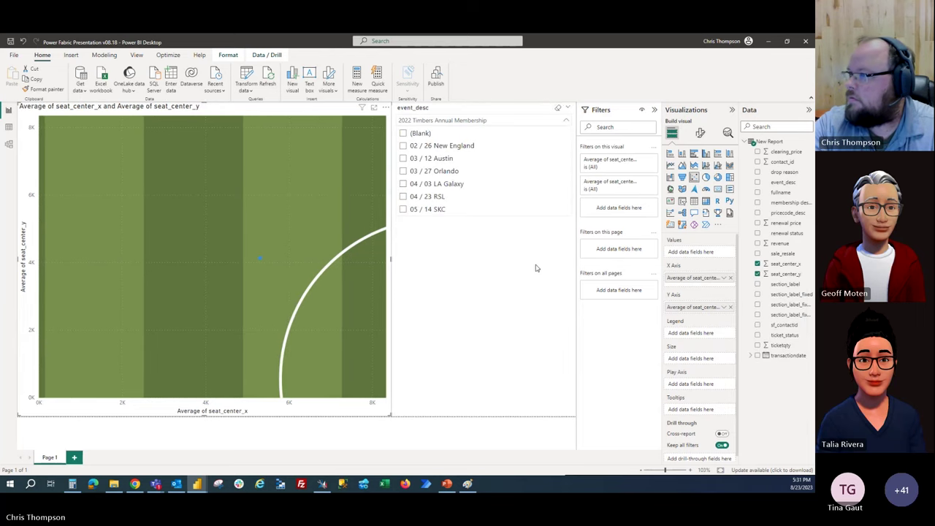
# Delete the event_desc slicer from the page and select the scatter chart again.
pyautogui.click(509, 232)
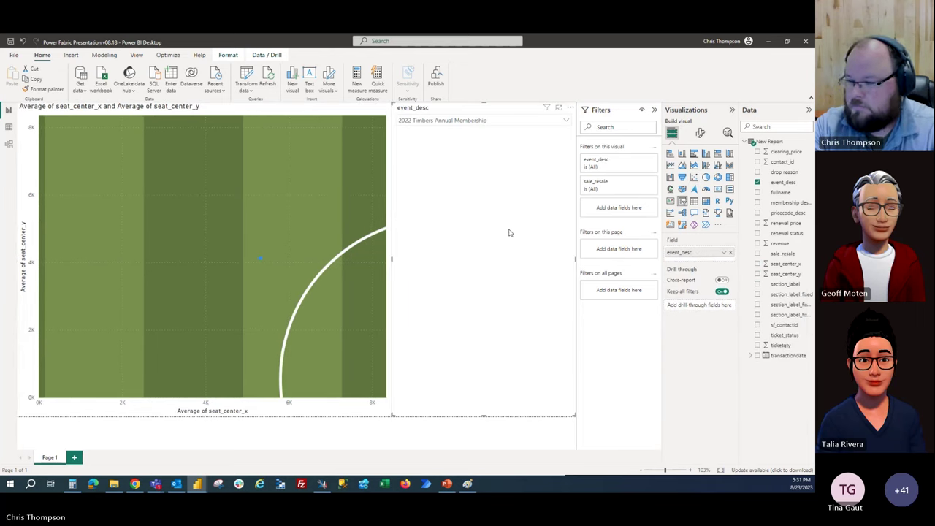
pyautogui.press('Delete')
pyautogui.click(314, 358)
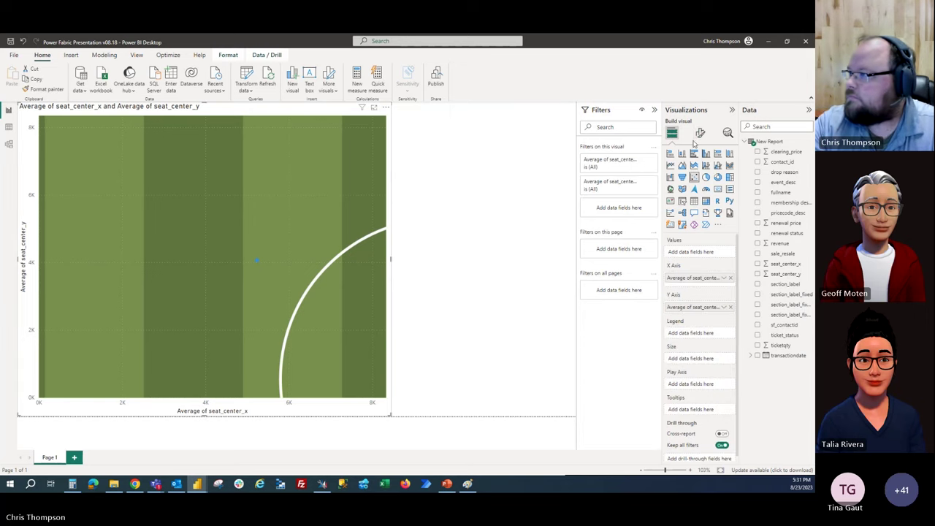
# Review the scatter chart's X-axis and Y-axis range, values and title settings, and return to its field setup.
pyautogui.click(700, 133)
pyautogui.click(697, 193)
pyautogui.click(688, 301)
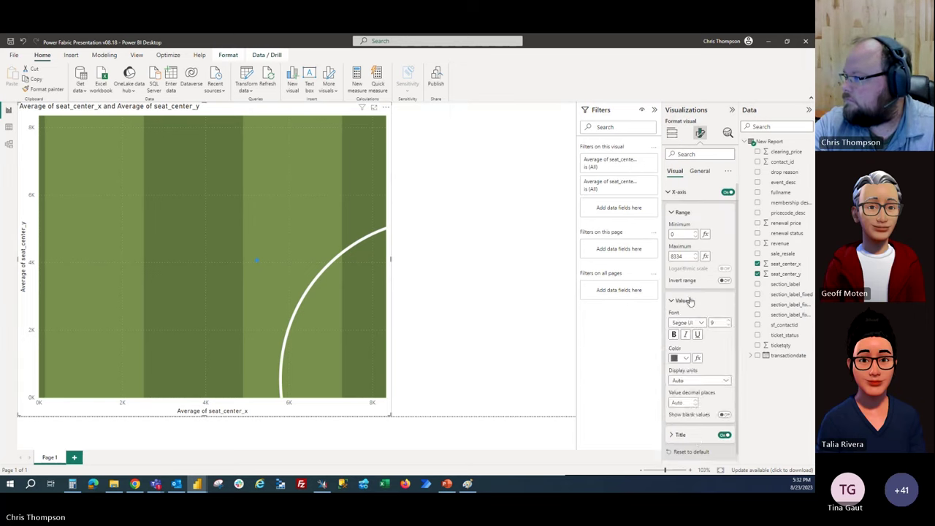
pyautogui.scroll(-3, 690, 303)
pyautogui.click(691, 349)
pyautogui.scroll(-4, 692, 354)
pyautogui.click(690, 333)
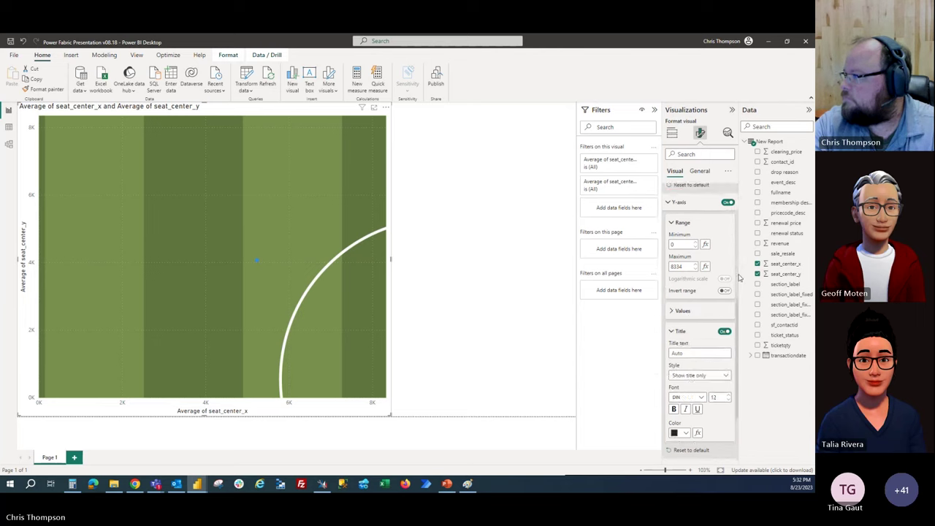
pyautogui.click(672, 132)
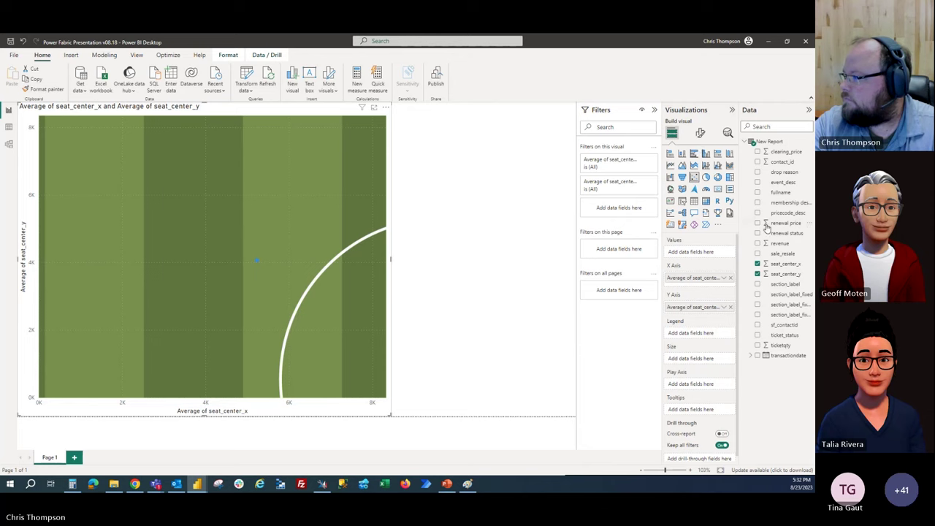
# Try event_desc as the chart's Values field and clearing_price as its Size field, and take clearing_price out again.
pyautogui.moveTo(783, 182); pyautogui.dragTo(712, 259)
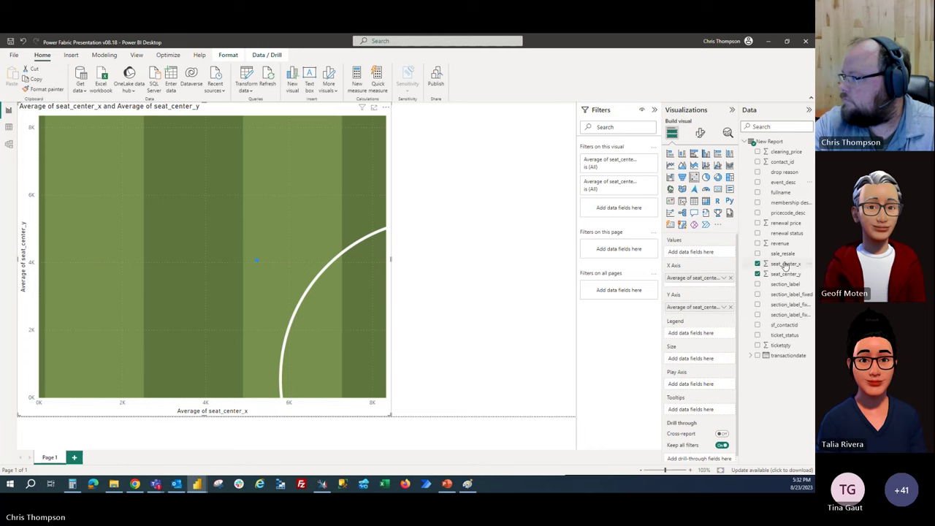
pyautogui.moveTo(793, 152); pyautogui.dragTo(719, 358)
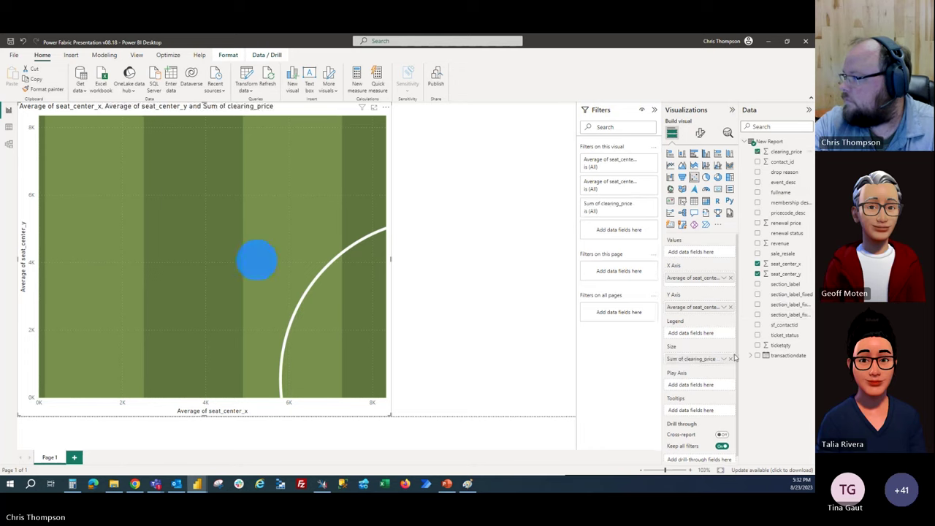
pyautogui.click(729, 359)
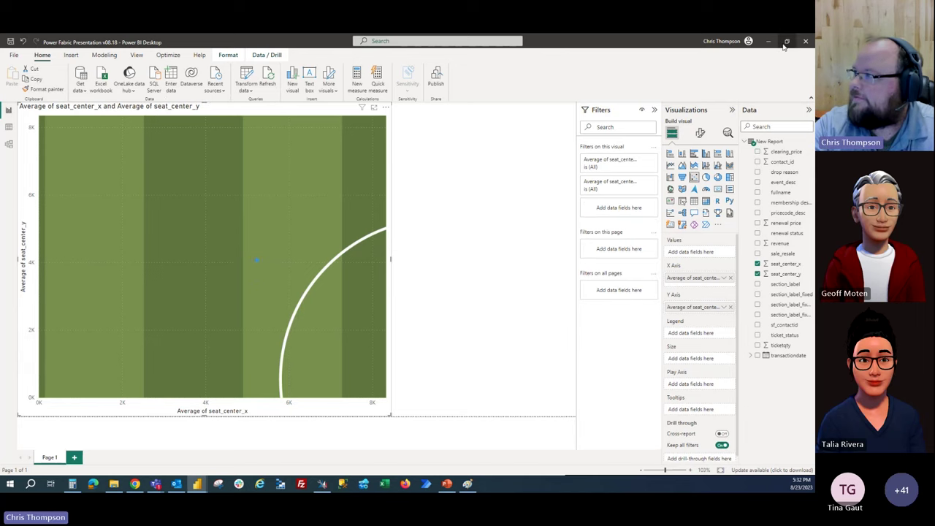
# Undo the recent slicer deletion and axis field changes as far back as the history allows.
pyautogui.click(24, 41)
pyautogui.click(24, 42)
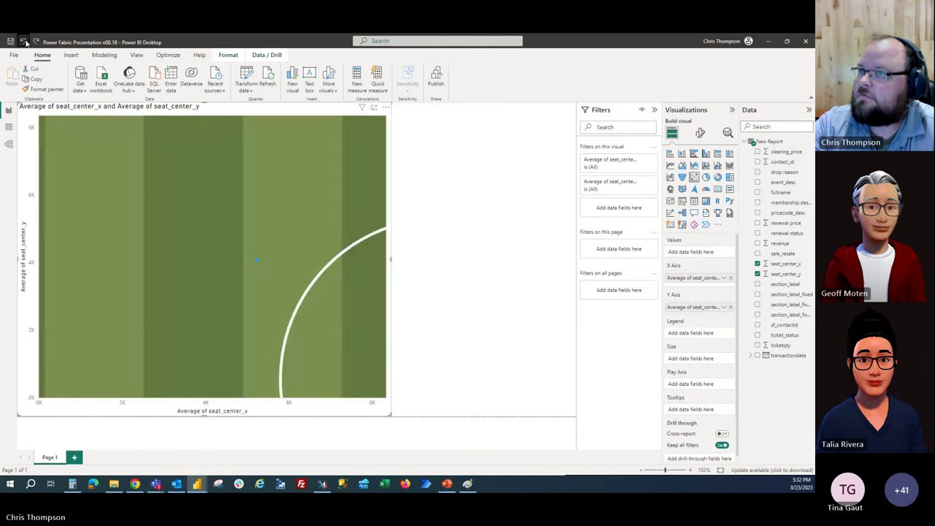
pyautogui.click(24, 42)
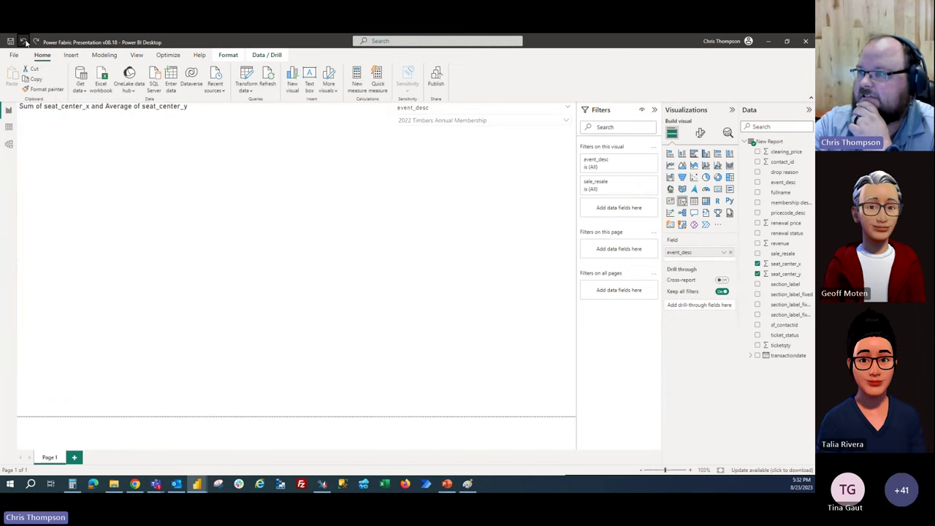
pyautogui.click(24, 42)
pyautogui.click(24, 42)
pyautogui.click(24, 42)
pyautogui.click(23, 42)
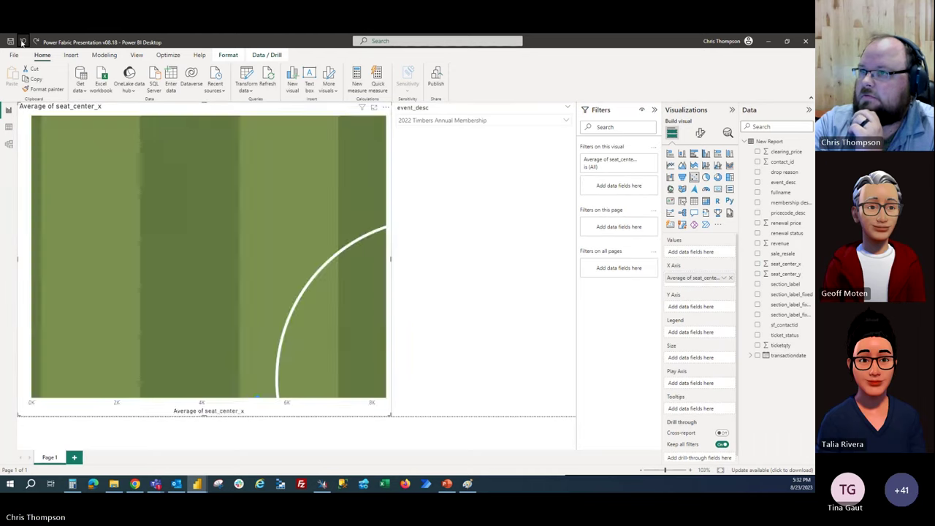
pyautogui.click(23, 41)
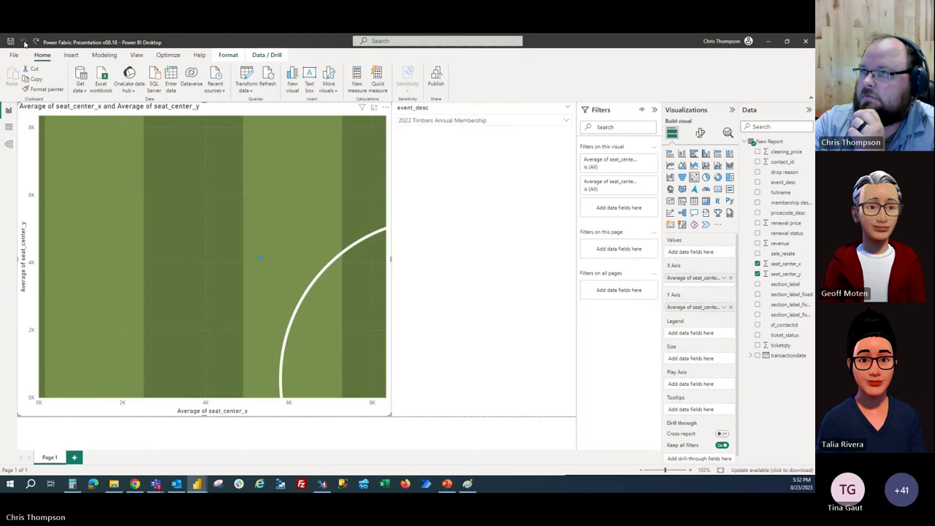
# Close the report file without saving its changes.
pyautogui.click(805, 42)
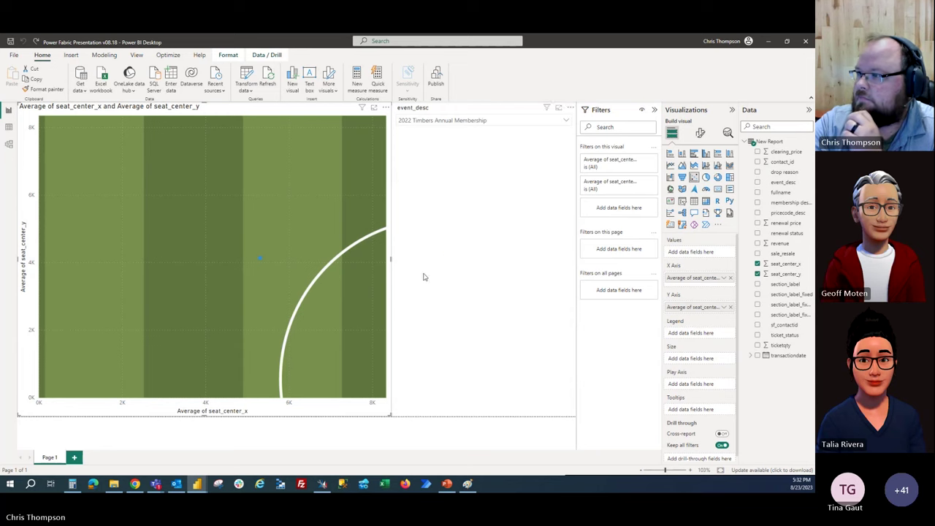
pyautogui.click(435, 274)
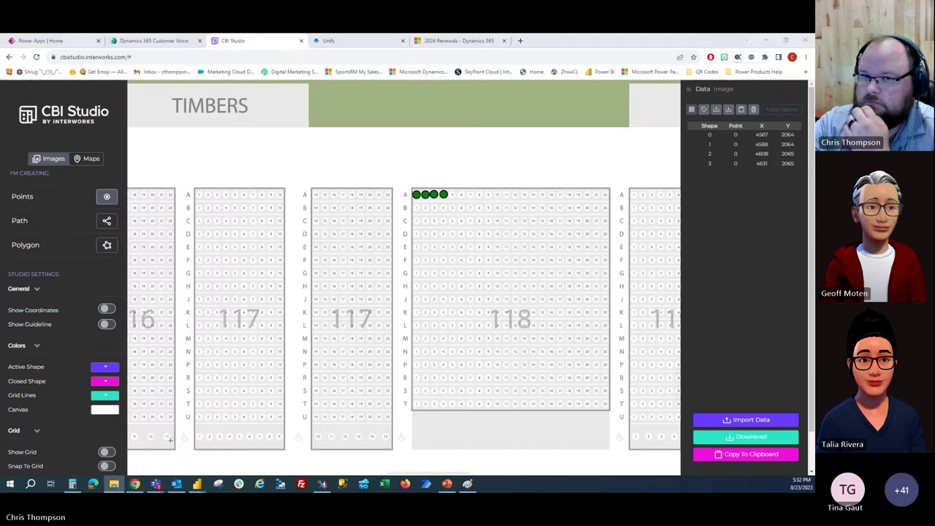
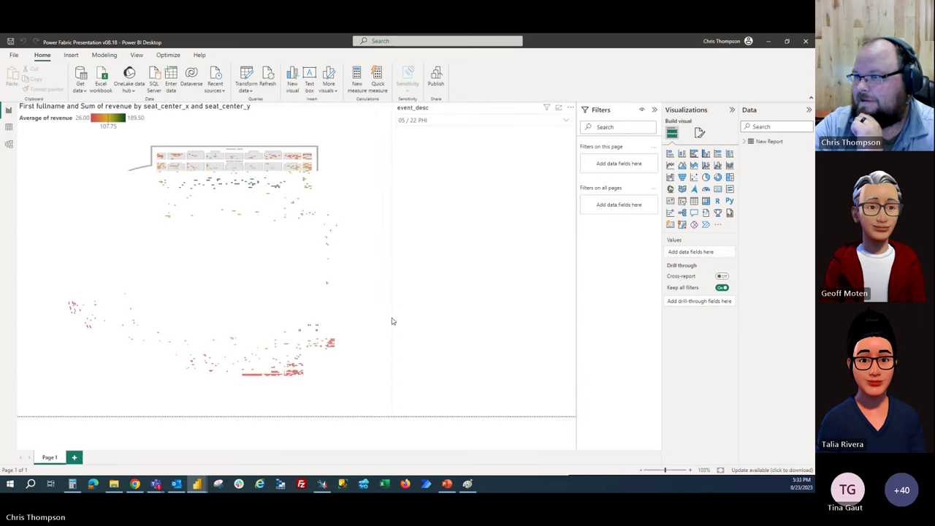
# Select the finished stadium seat map chart and check the summarization options of its Y-axis field seat_center_y.
pyautogui.click(353, 178)
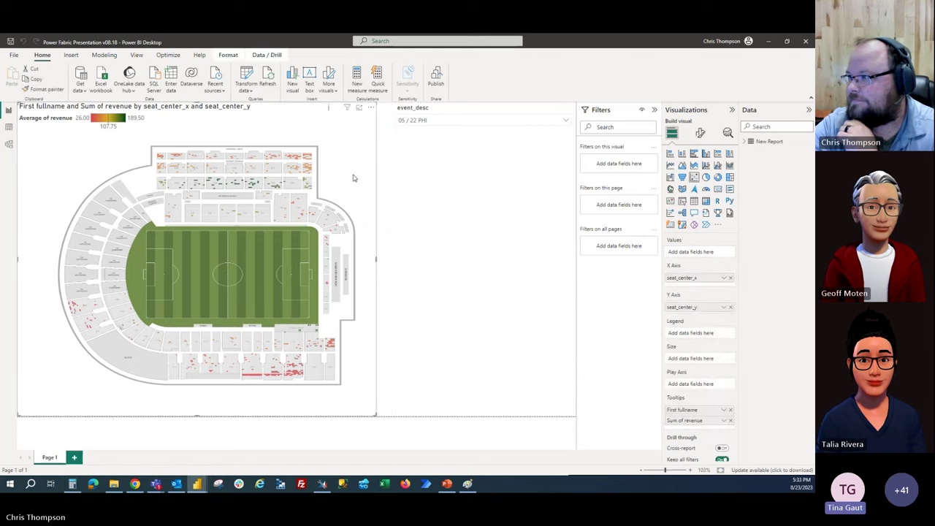
pyautogui.click(724, 308)
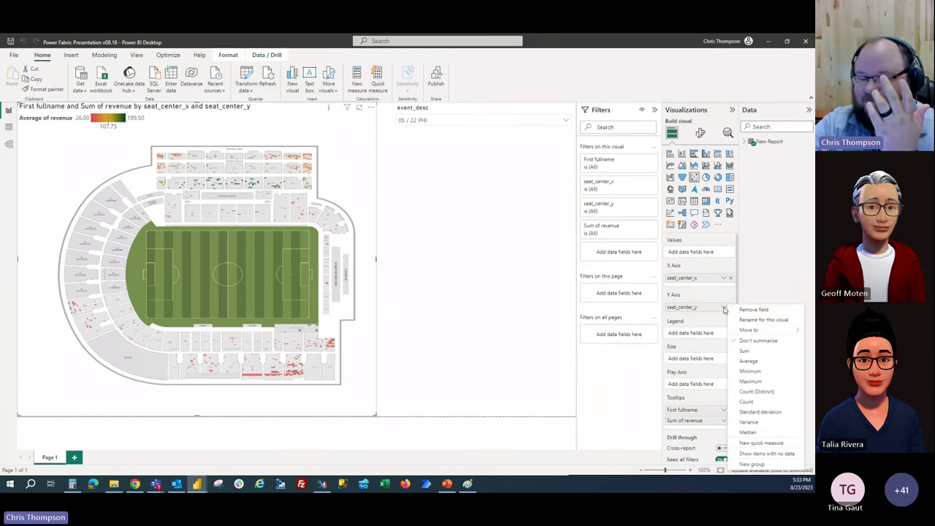
pyautogui.click(756, 261)
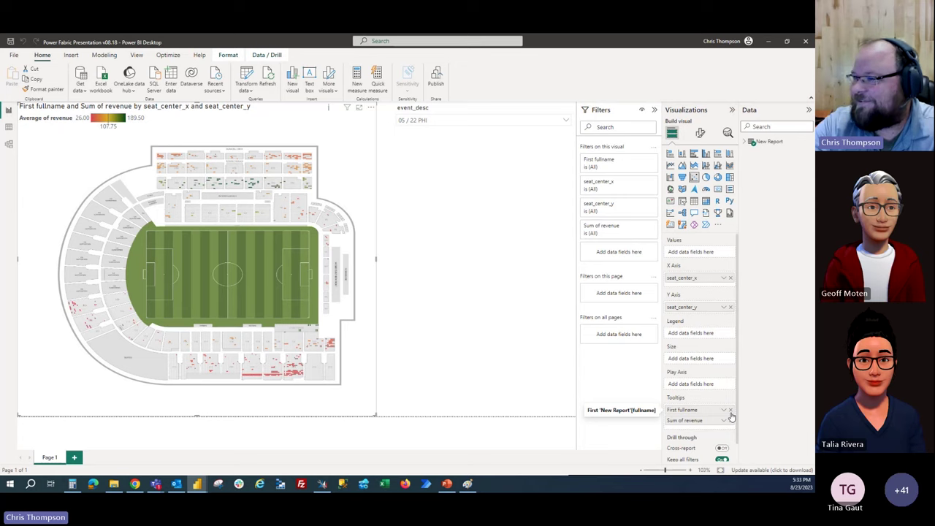
pyautogui.moveTo(376, 258)
pyautogui.mouseDown()
pyautogui.moveTo(387, 262)
pyautogui.moveTo(376, 262)
pyautogui.mouseUp()
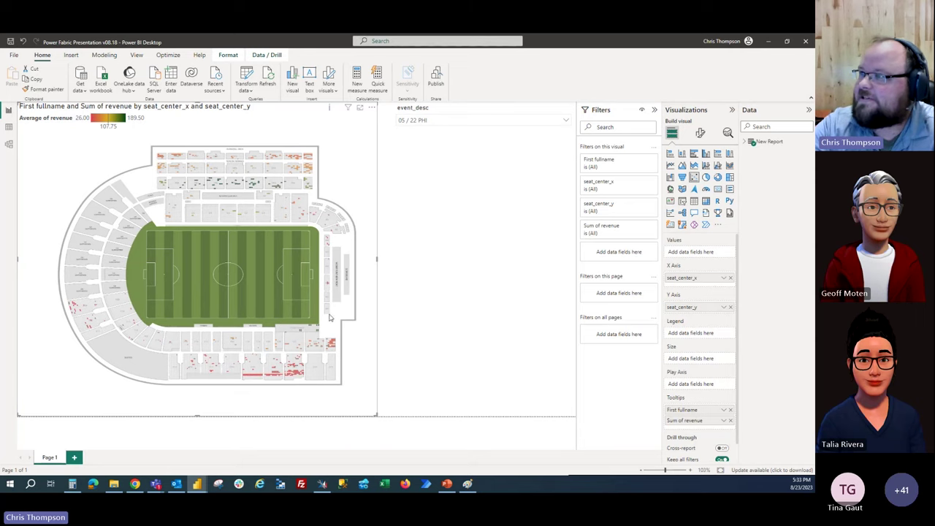
# Look through the events in the event_desc slicer and examine the coloured seat markers on the stadium map.
pyautogui.click(434, 162)
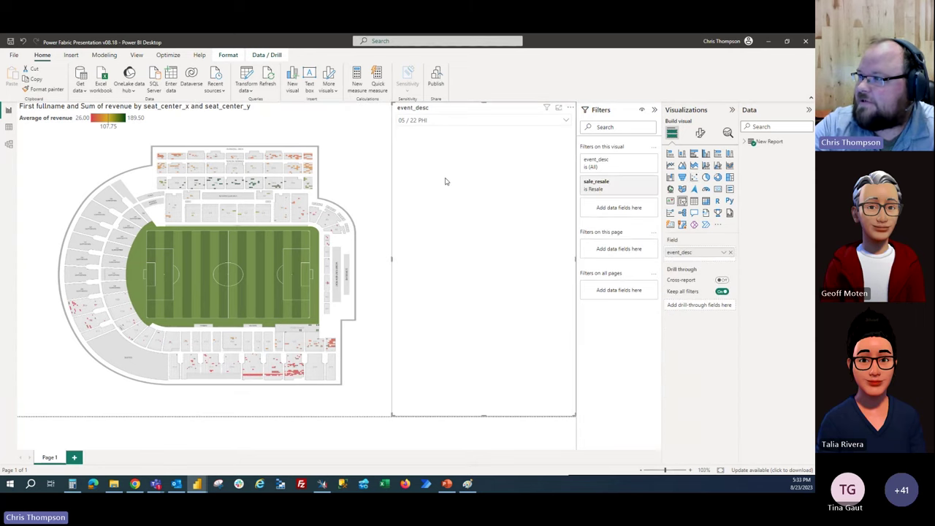
pyautogui.click(453, 125)
pyautogui.scroll(-5, 496, 175)
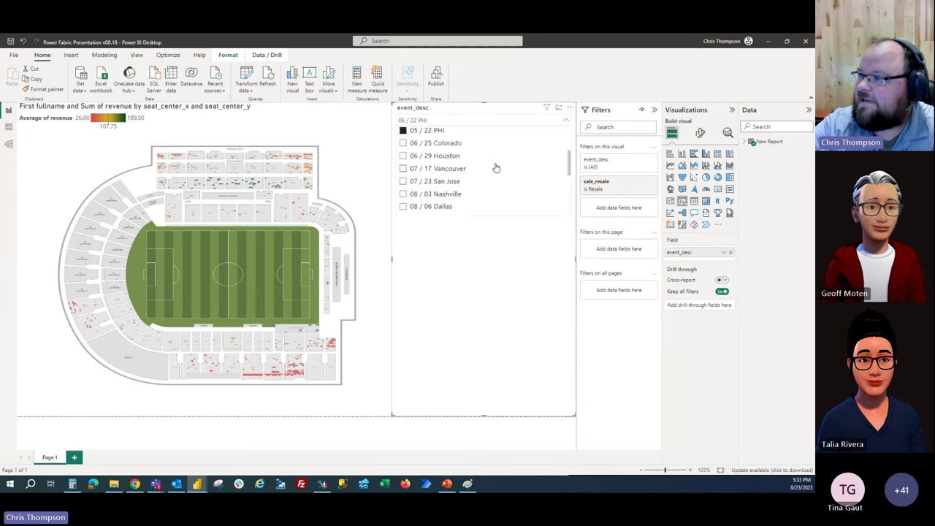
pyautogui.scroll(10, 495, 167)
pyautogui.click(466, 289)
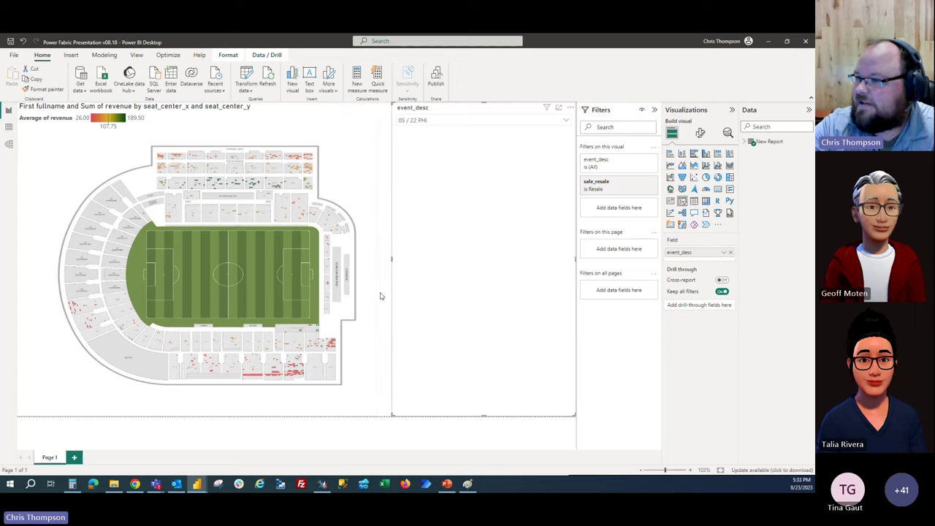
pyautogui.moveTo(295, 376)
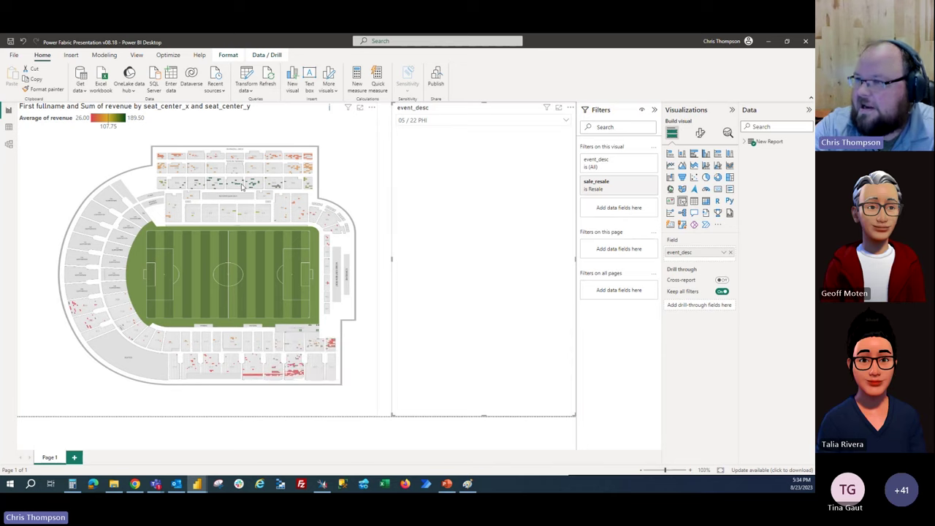
pyautogui.moveTo(240, 186)
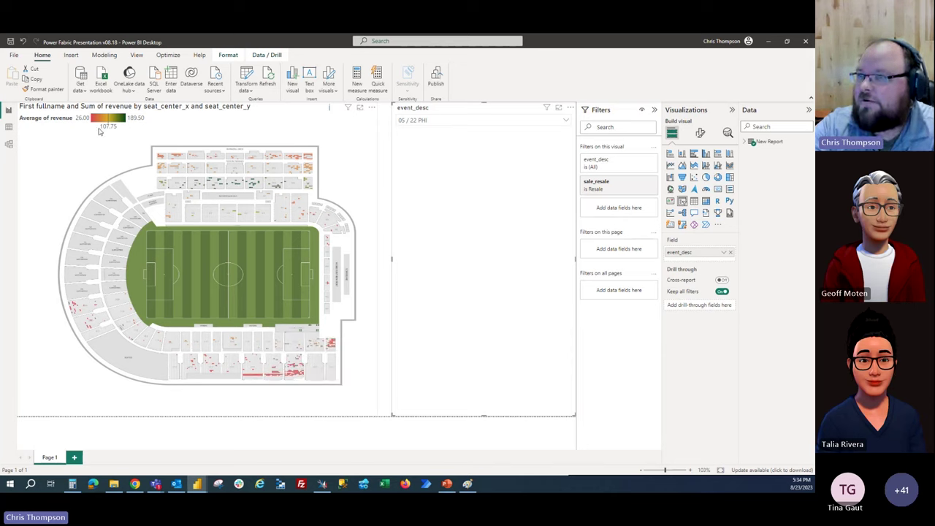
pyautogui.click(700, 136)
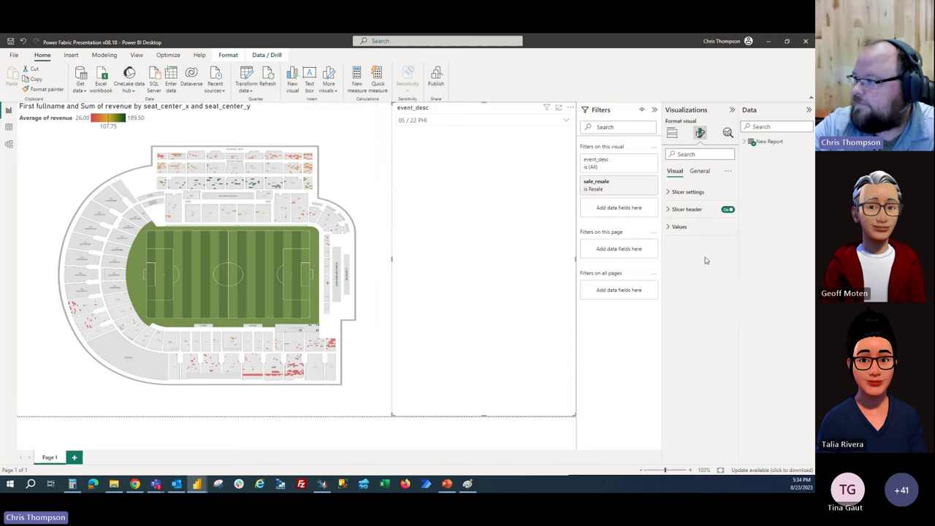
pyautogui.click(671, 134)
pyautogui.click(700, 134)
pyautogui.click(698, 172)
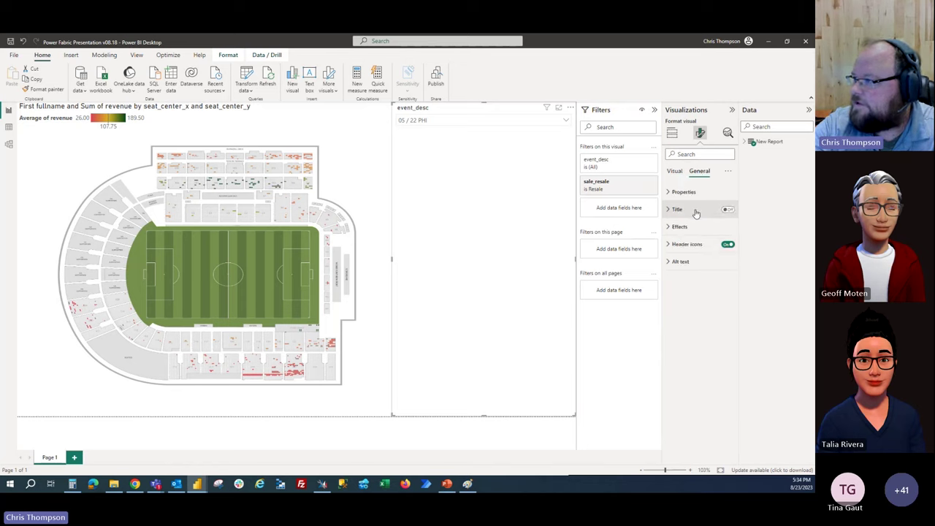
# Clear the existing conditional colour of the seat map's markers and open conditional formatting for their default colour.
pyautogui.click(351, 168)
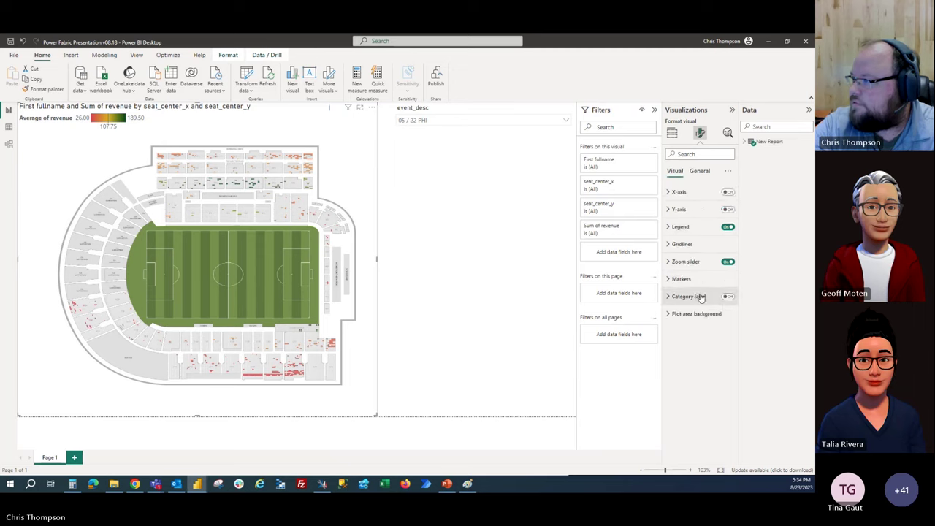
pyautogui.click(692, 279)
pyautogui.scroll(-1, 694, 279)
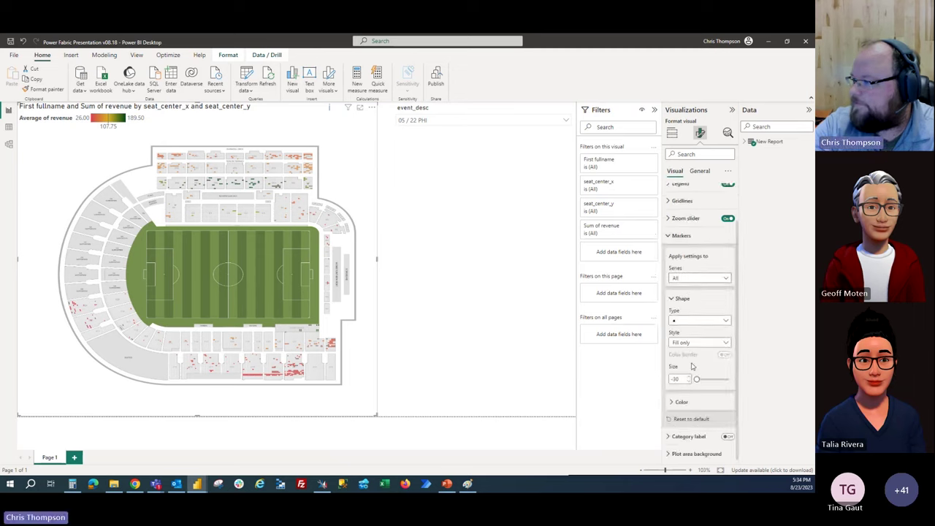
pyautogui.click(682, 401)
pyautogui.scroll(-1, 693, 367)
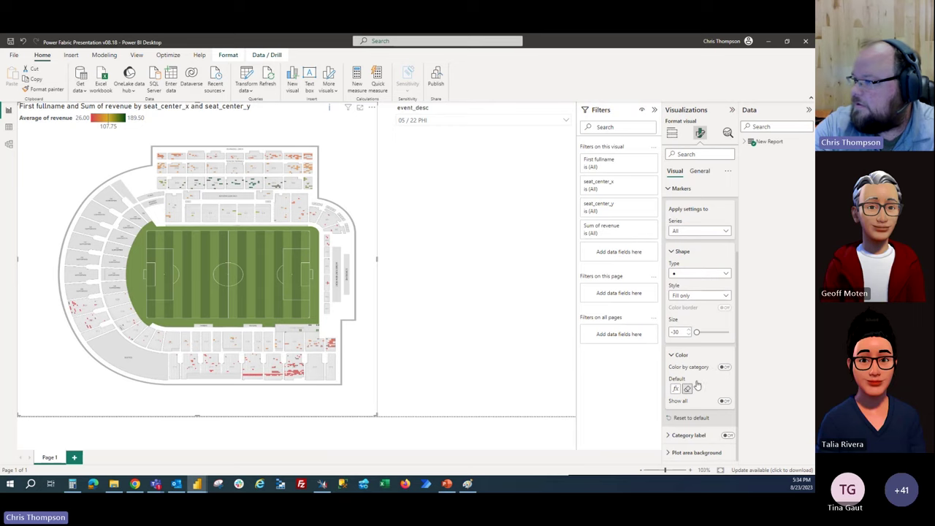
pyautogui.click(687, 388)
pyautogui.click(697, 389)
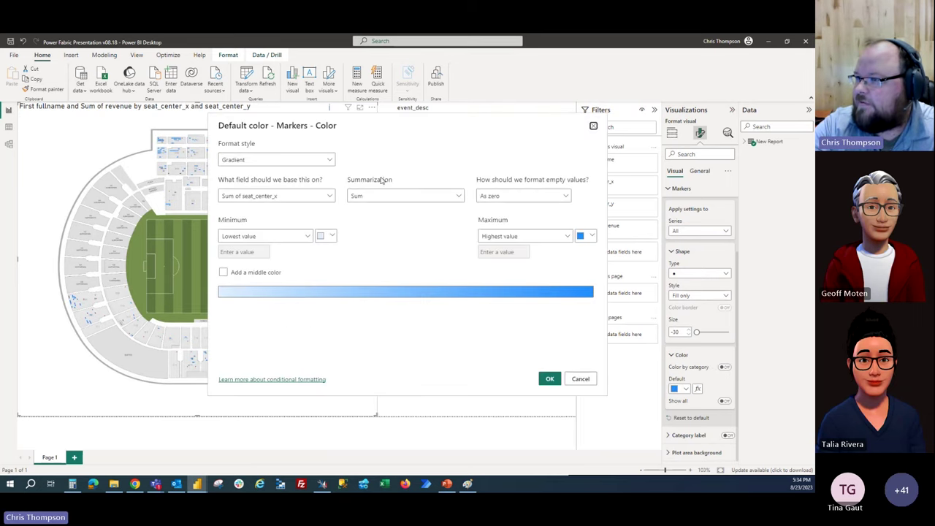
# Base the marker colour gradient on the clearing_price field.
pyautogui.click(289, 196)
pyautogui.click(226, 226)
pyautogui.click(283, 236)
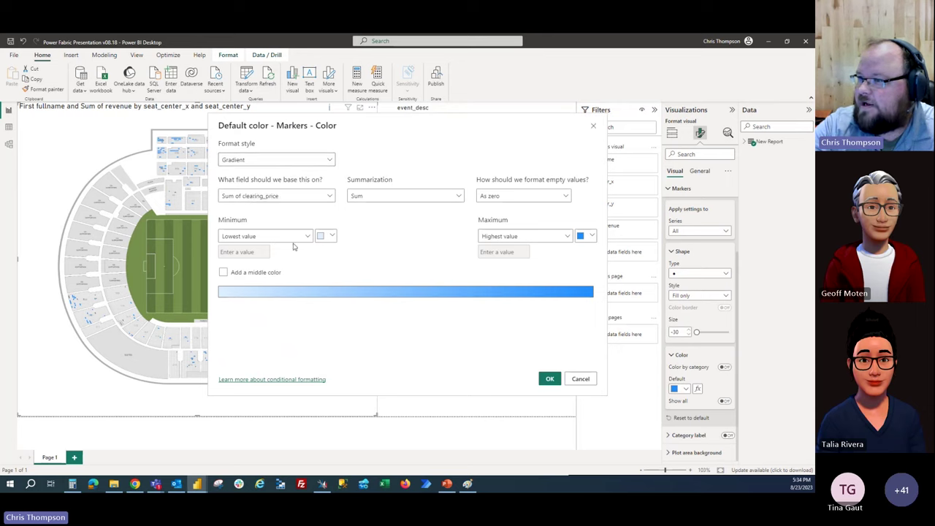
# Set the clearing_price marker gradient to run from red at the lowest value to dark green 004712 at the highest, and apply it.
pyautogui.click(392, 197)
pyautogui.click(392, 199)
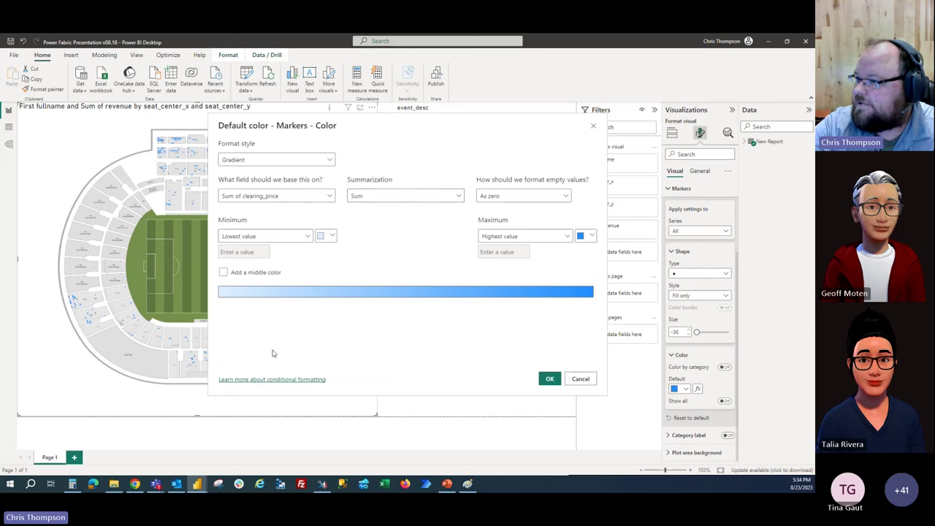
pyautogui.click(325, 237)
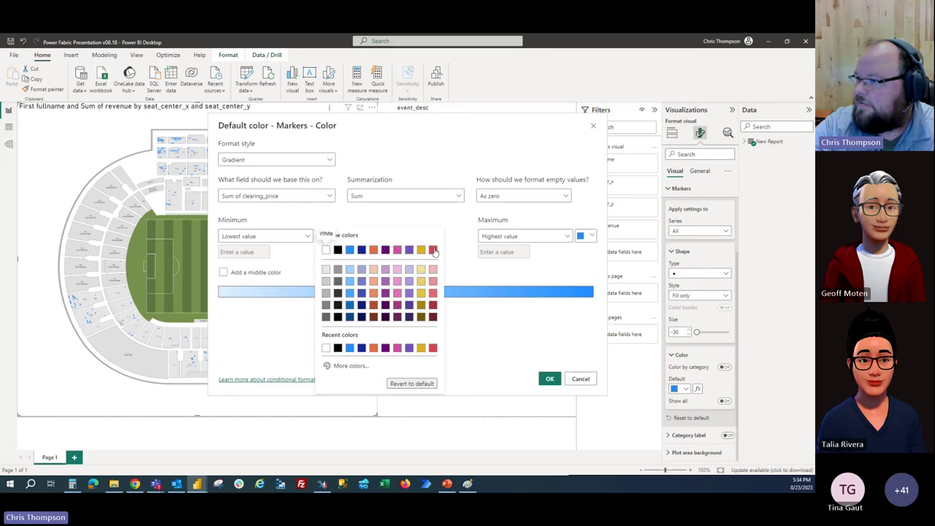
pyautogui.click(436, 253)
pyautogui.click(592, 236)
pyautogui.click(516, 365)
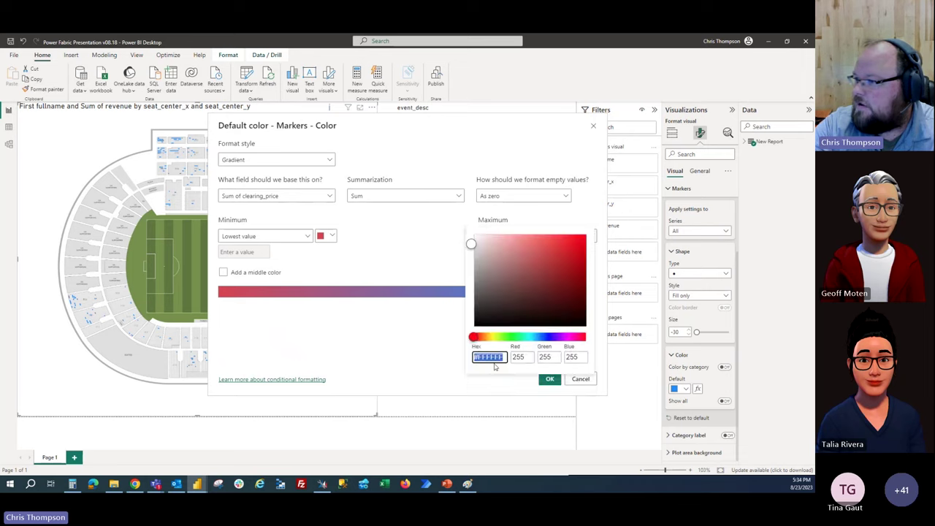
pyautogui.write('004712')
pyautogui.click(344, 330)
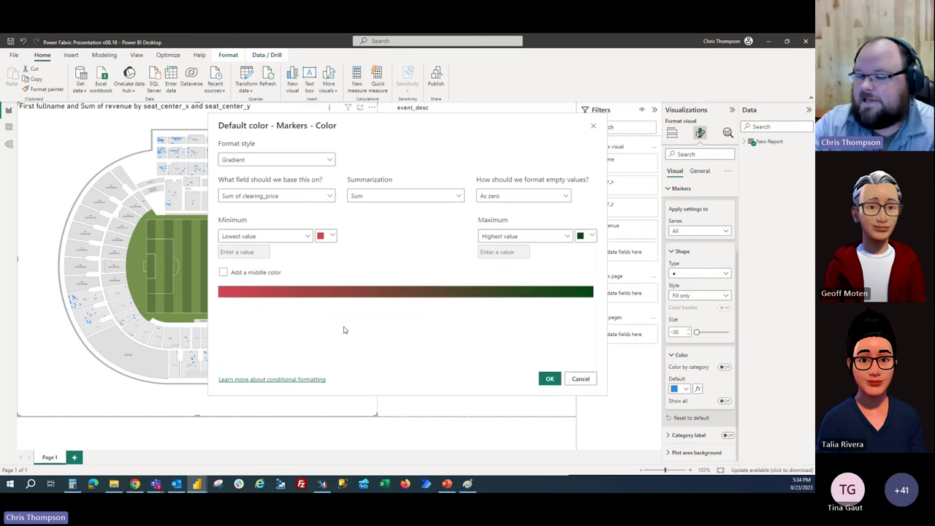
pyautogui.click(549, 378)
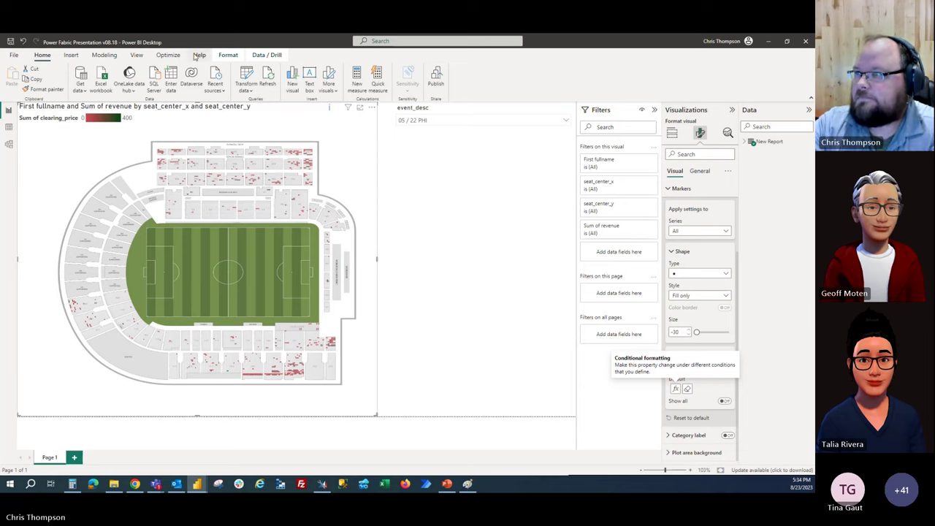
pyautogui.click(227, 55)
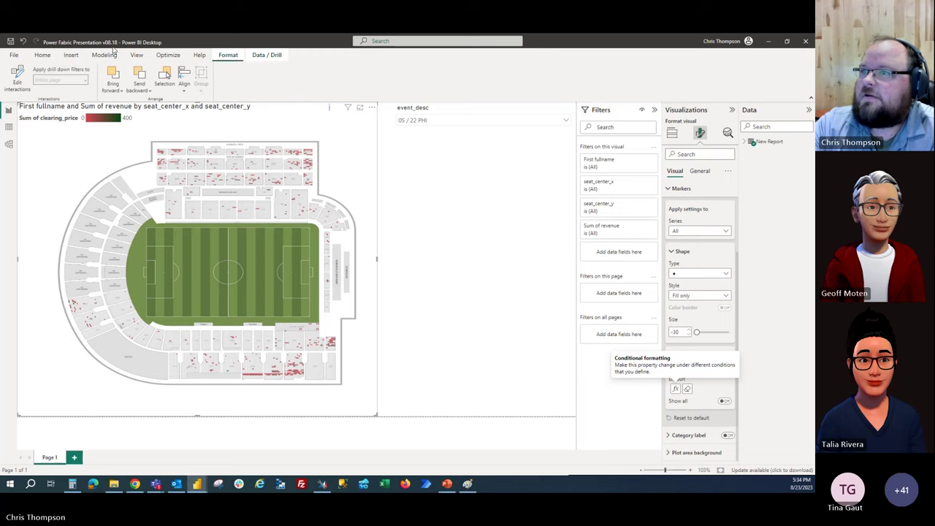
pyautogui.click(42, 55)
pyautogui.click(168, 55)
pyautogui.click(145, 57)
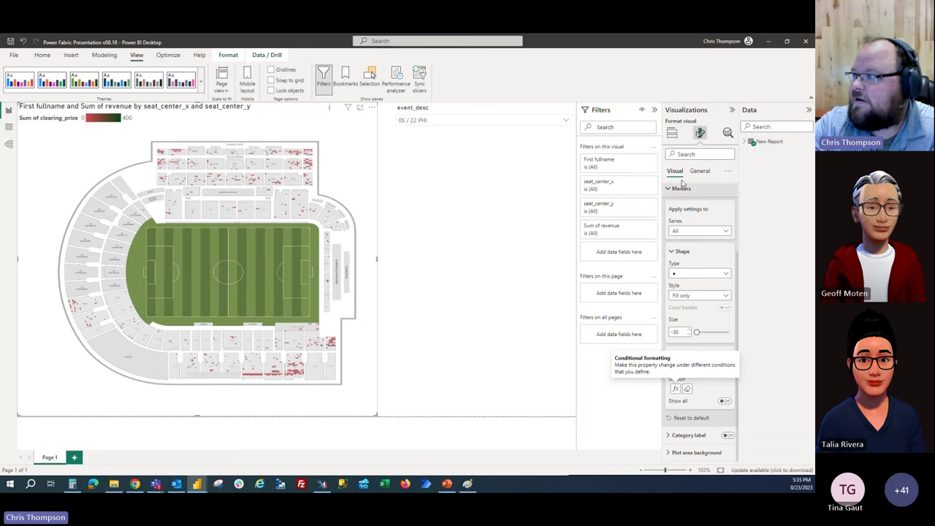
# Turn on the seat map's X-axis and Y-axis and expand the zoom slider settings.
pyautogui.click(673, 134)
pyautogui.click(700, 134)
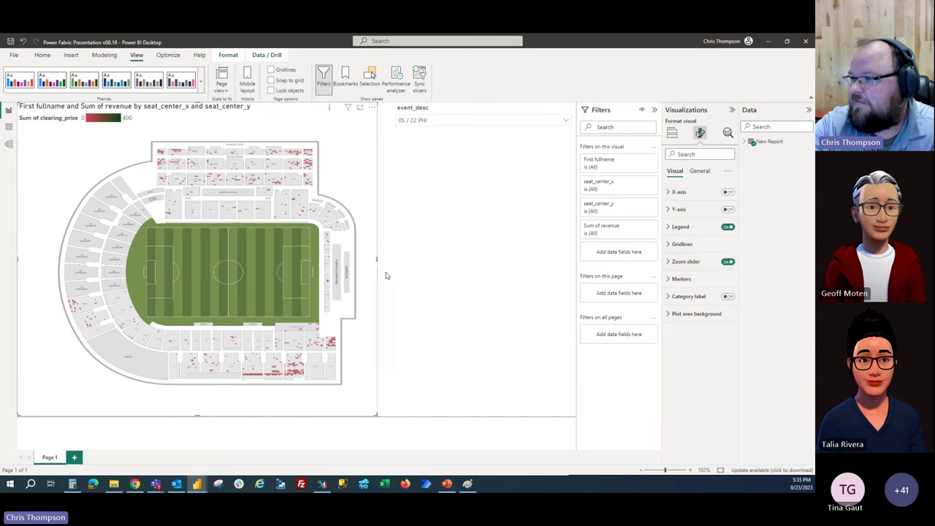
pyautogui.click(700, 261)
pyautogui.click(728, 192)
pyautogui.click(727, 210)
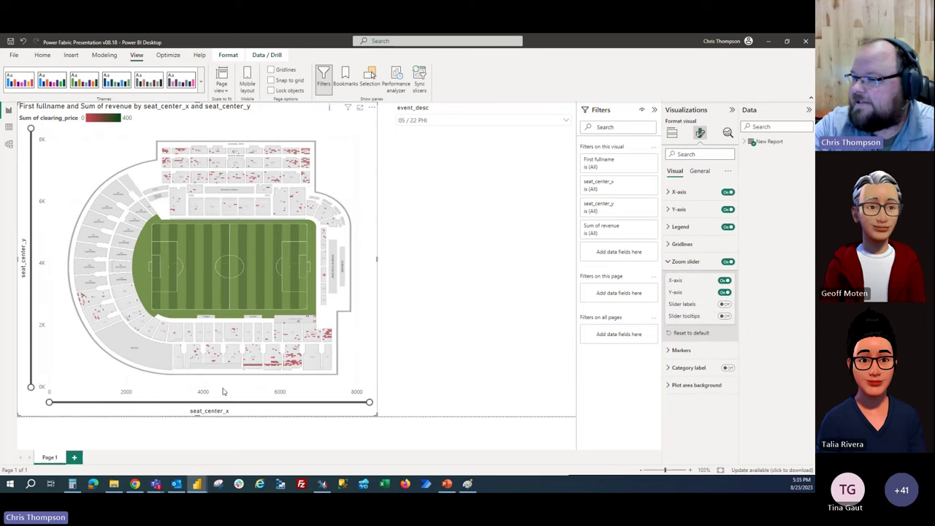
# Try the X-axis zoom slider by raising its lower end past the middle, and return it to the full range.
pyautogui.moveTo(49, 402); pyautogui.dragTo(246, 402)
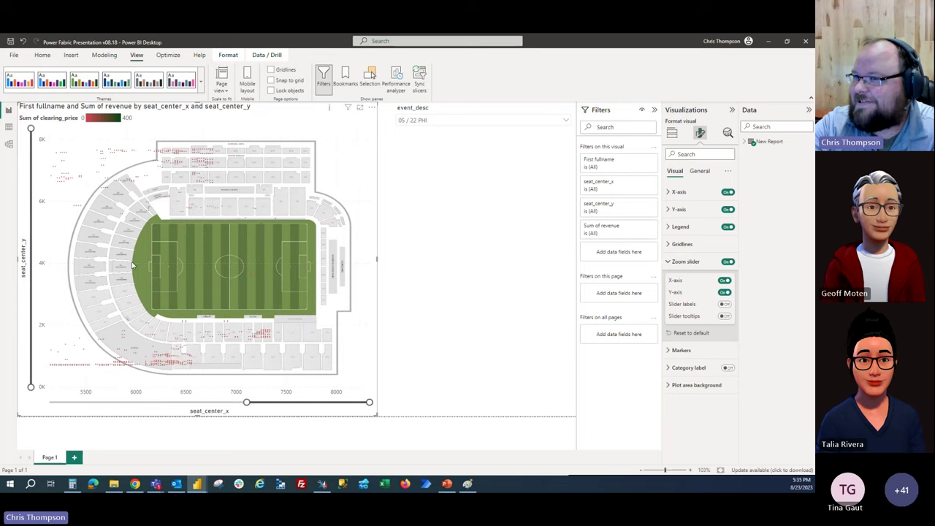
pyautogui.moveTo(31, 129)
pyautogui.mouseDown()
pyautogui.moveTo(31, 237)
pyautogui.moveTo(30, 128)
pyautogui.mouseUp()
pyautogui.moveTo(246, 402); pyautogui.dragTo(49, 401)
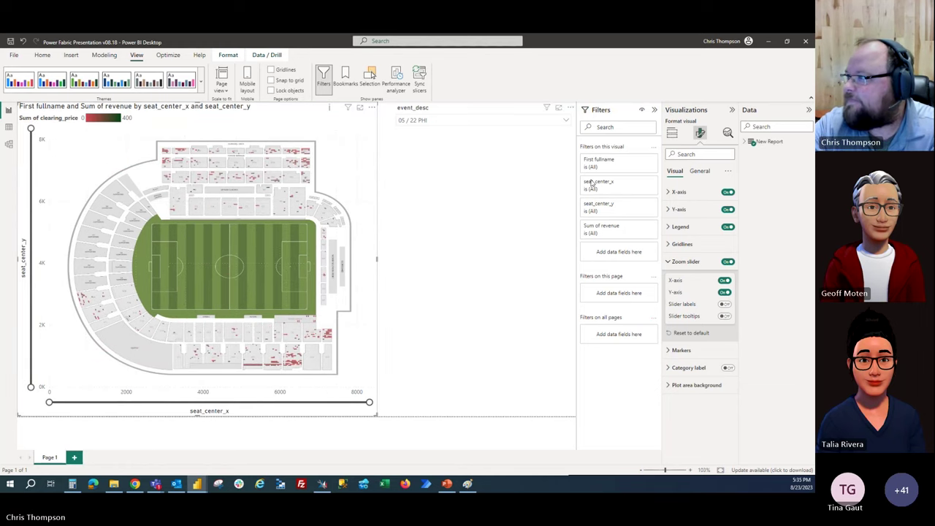
# Add a yellow middle color at the middle value to the markers' default color gradient and apply it.
pyautogui.click(672, 133)
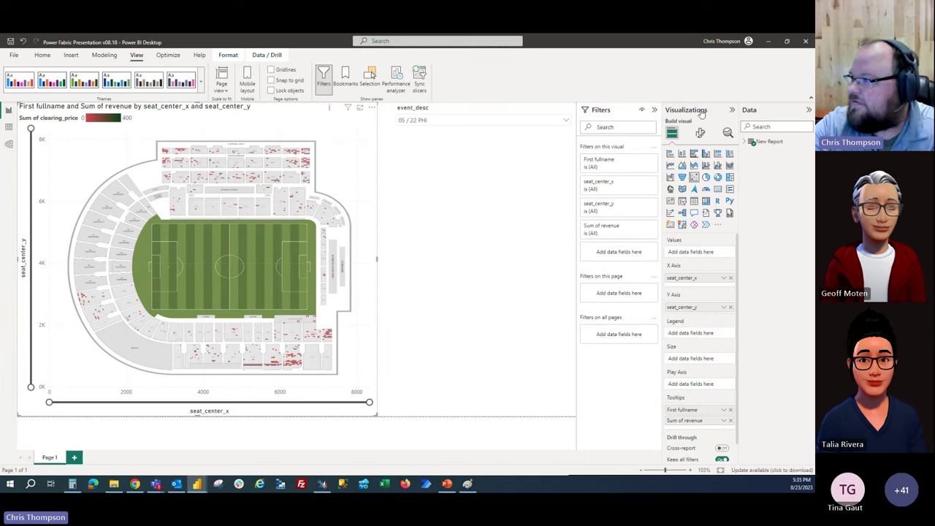
pyautogui.click(700, 132)
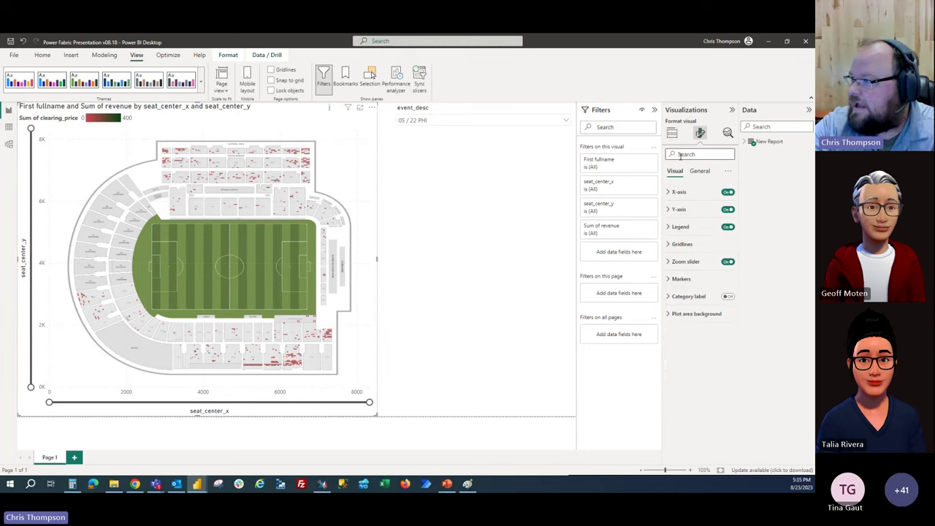
pyautogui.click(680, 279)
pyautogui.click(682, 398)
pyautogui.scroll(-2, 682, 398)
pyautogui.click(684, 343)
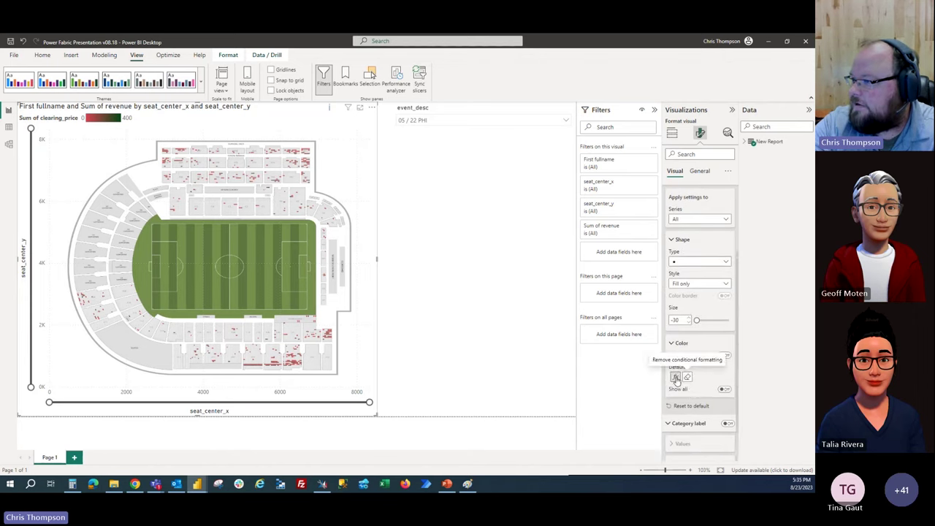
pyautogui.click(676, 377)
pyautogui.click(264, 272)
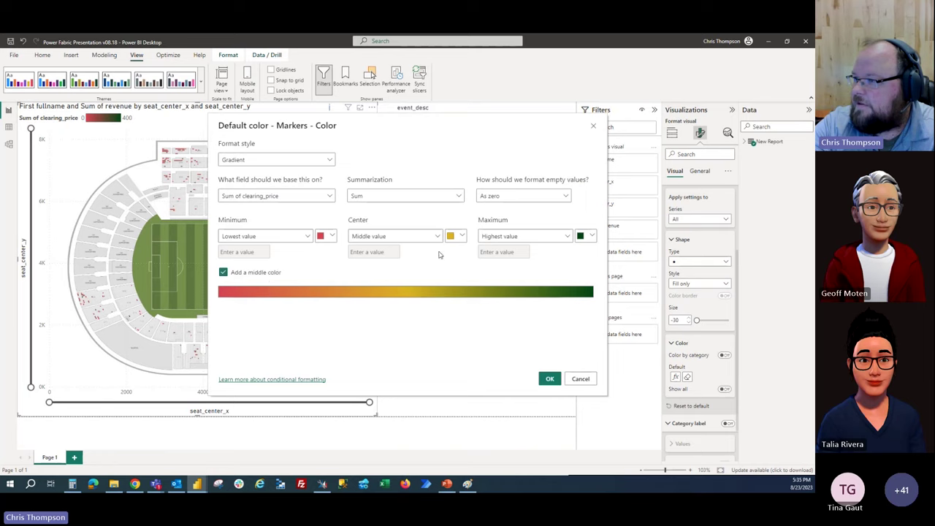
pyautogui.click(550, 378)
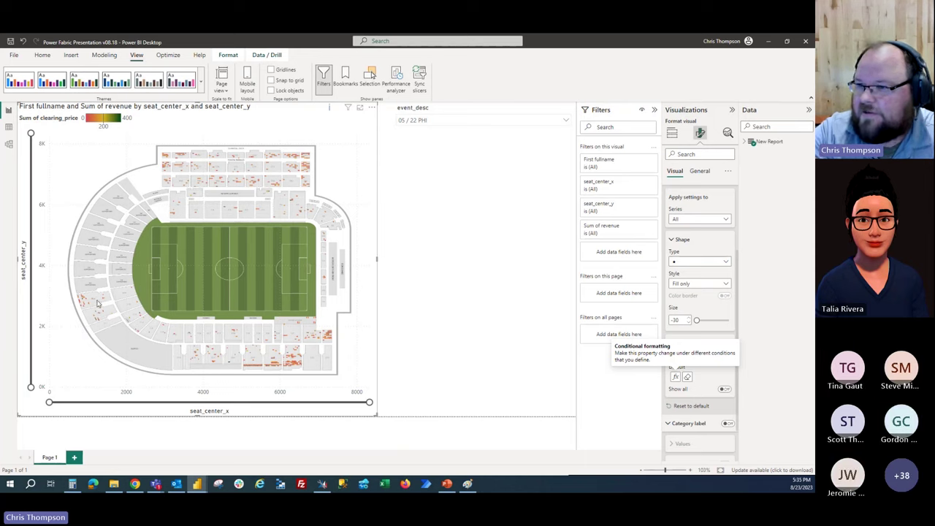
# Check the tooltips of seat markers on the stadium map and remove Sum of revenue from the chart's tooltips.
pyautogui.moveTo(83, 301)
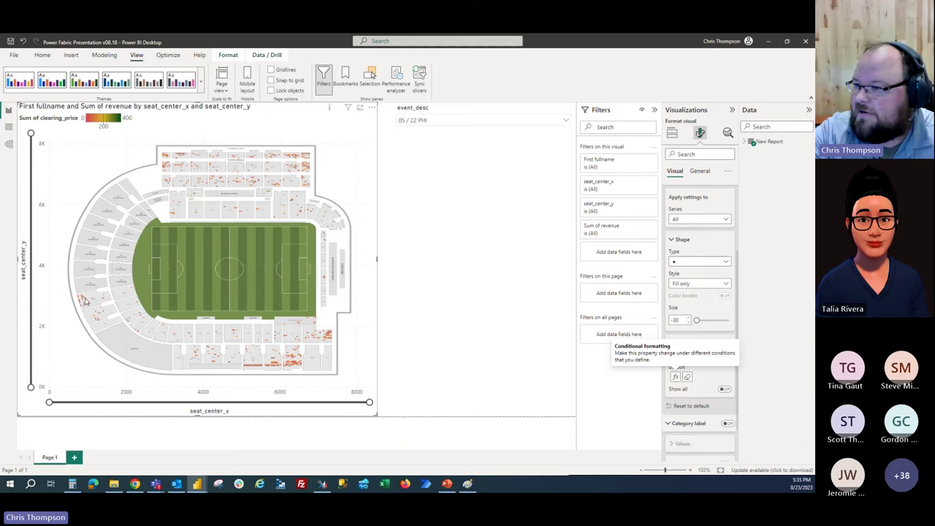
pyautogui.moveTo(300, 370)
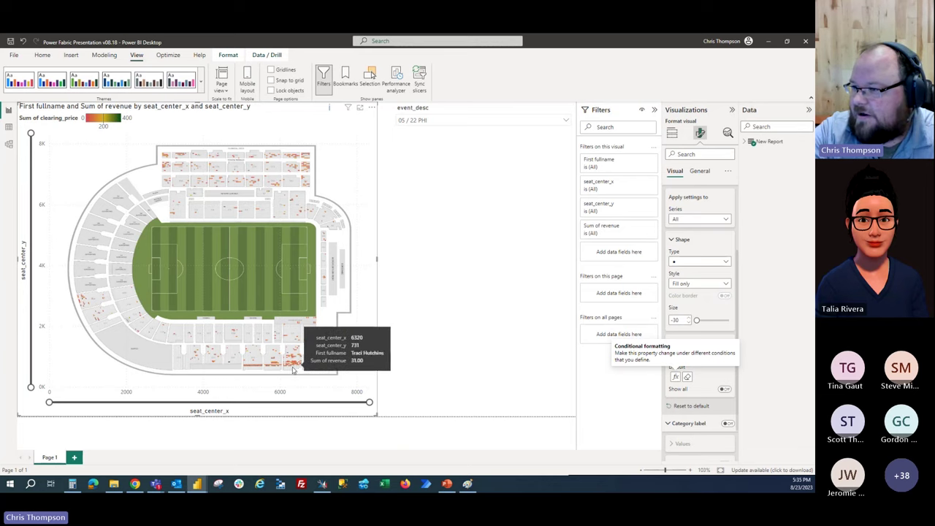
pyautogui.click(750, 142)
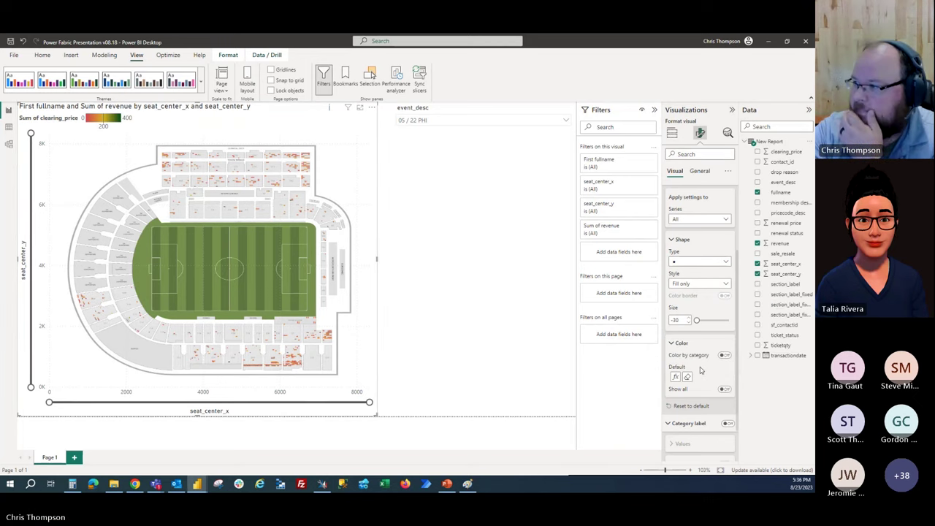
pyautogui.scroll(-1, 695, 387)
pyautogui.click(672, 132)
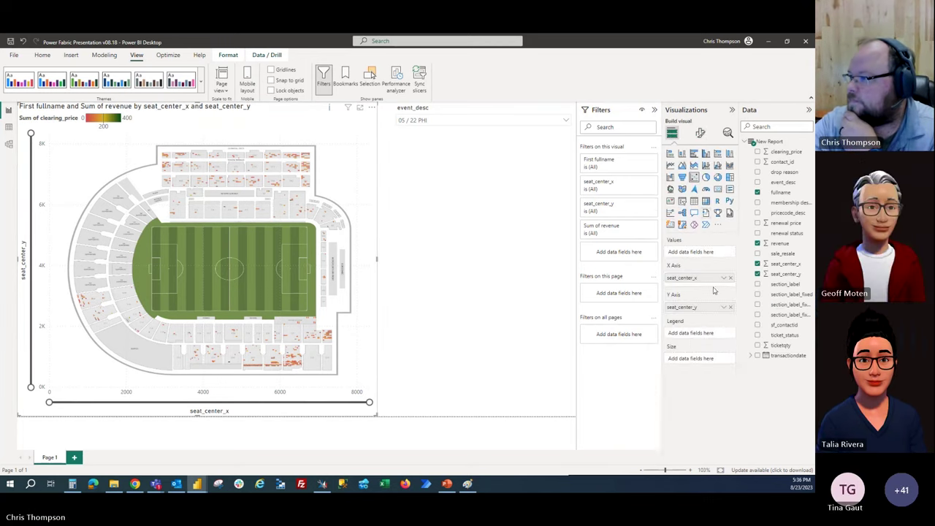
pyautogui.click(730, 422)
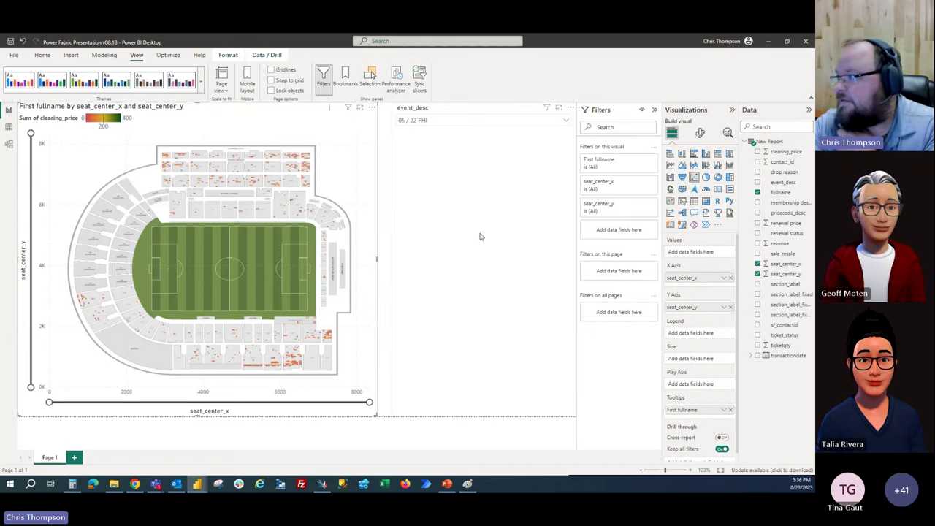
# Filter the event_desc slicer to 2022 Timbers Annual Membership.
pyautogui.click(459, 123)
pyautogui.click(455, 207)
pyautogui.scroll(-2, 499, 199)
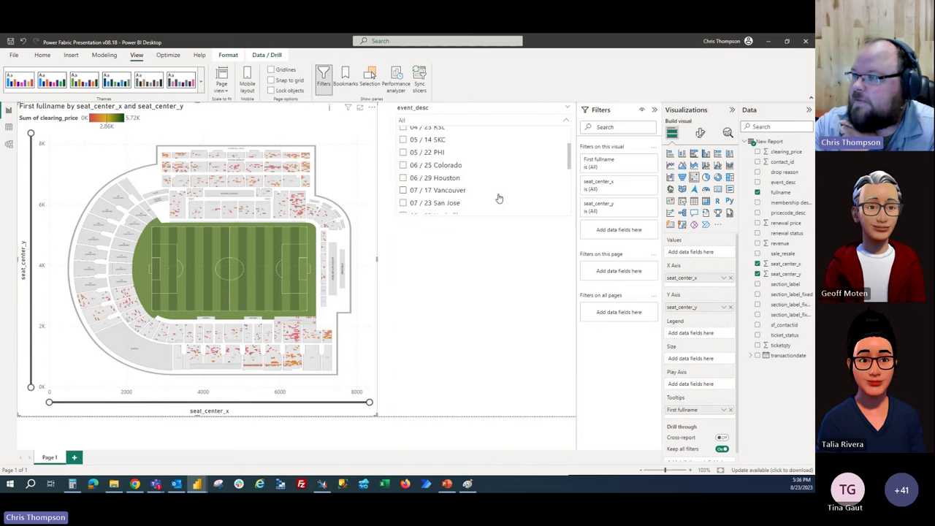
pyautogui.scroll(-3, 498, 197)
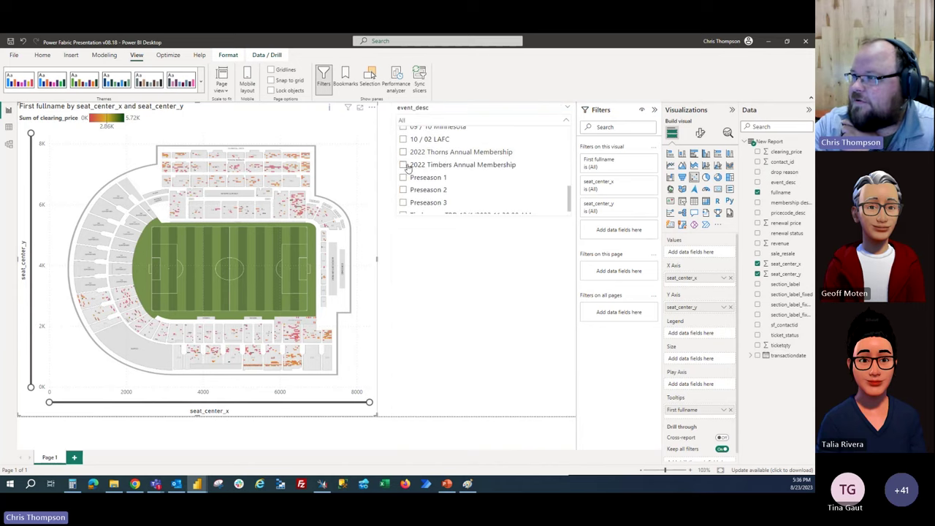
pyautogui.click(413, 167)
pyautogui.click(424, 284)
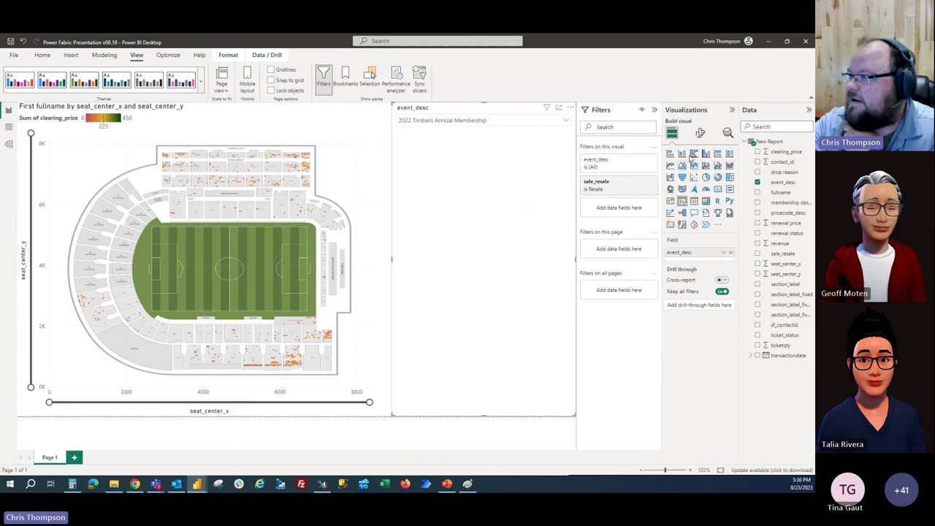
# Add renewal status as the seat map's legend and enlarge the chart, widening it over the slicer and freeing canvas space around it.
pyautogui.click(349, 214)
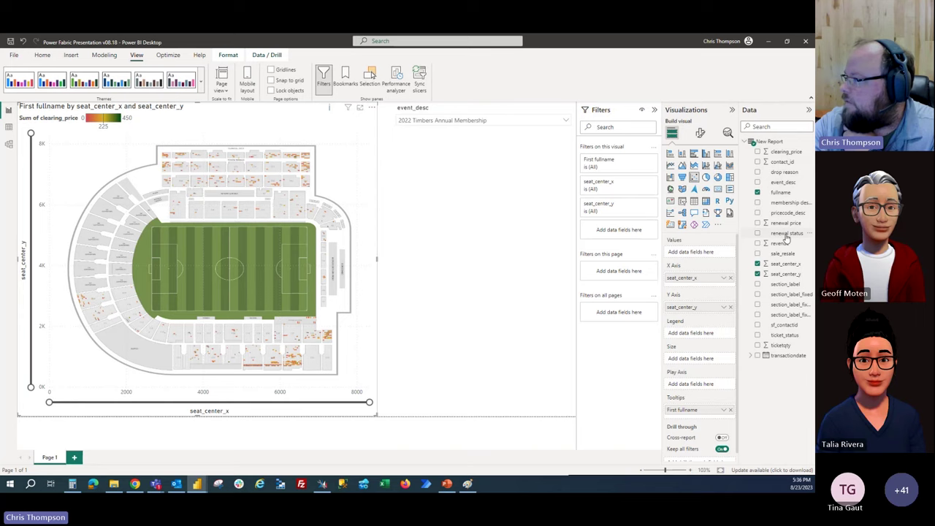
pyautogui.moveTo(786, 238); pyautogui.dragTo(716, 338)
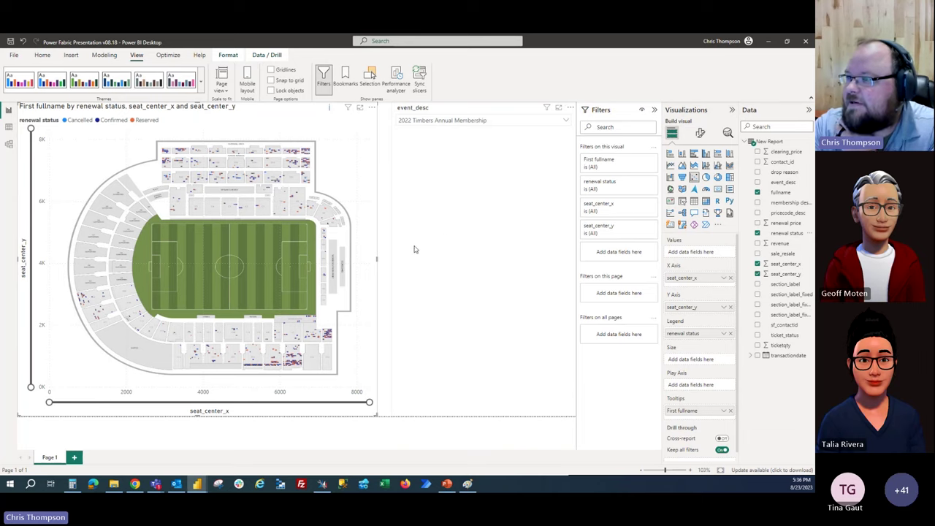
pyautogui.moveTo(410, 264); pyautogui.dragTo(461, 282)
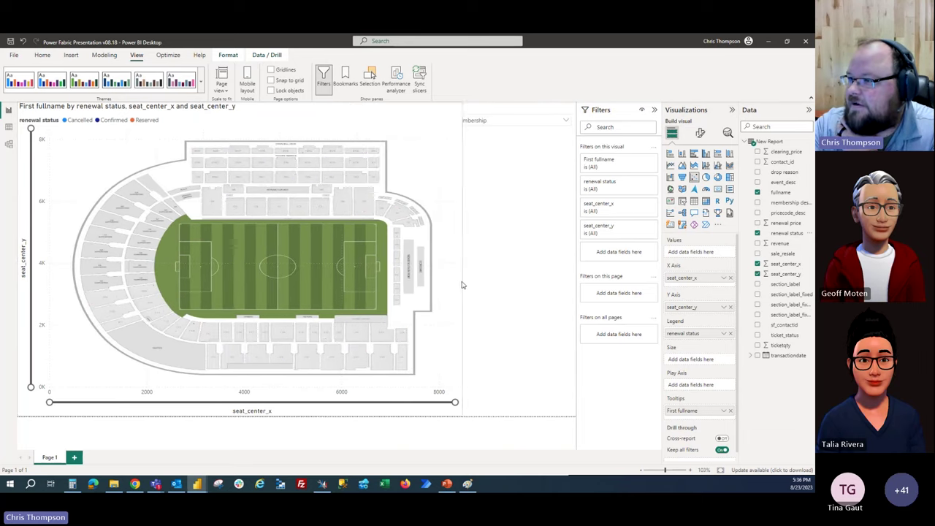
pyautogui.click(654, 109)
pyautogui.click(732, 110)
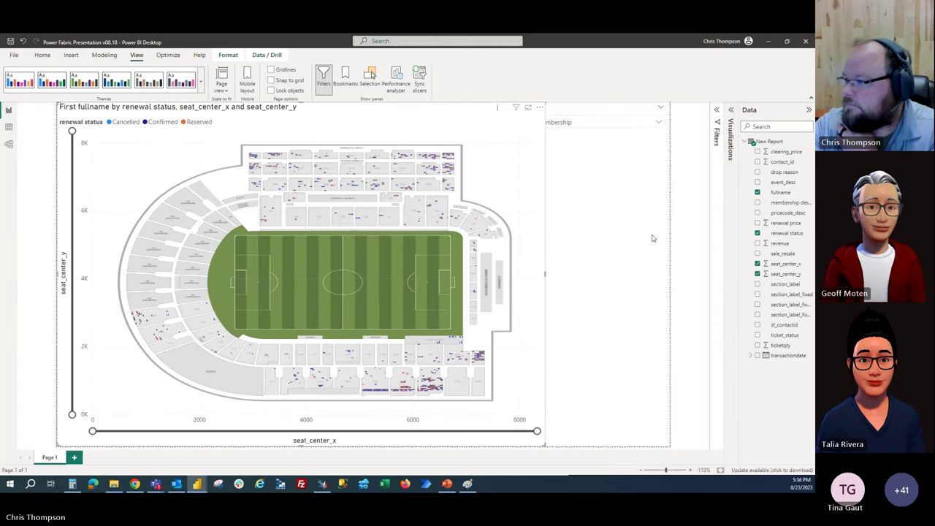
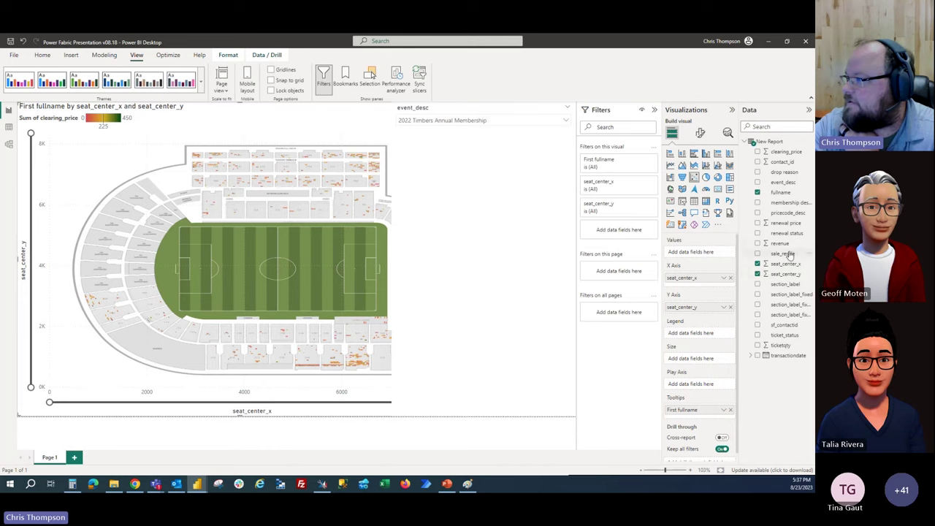
# Filter the seat map visual by renewal status, keeping only Cancelled.
pyautogui.moveTo(785, 234); pyautogui.dragTo(634, 230)
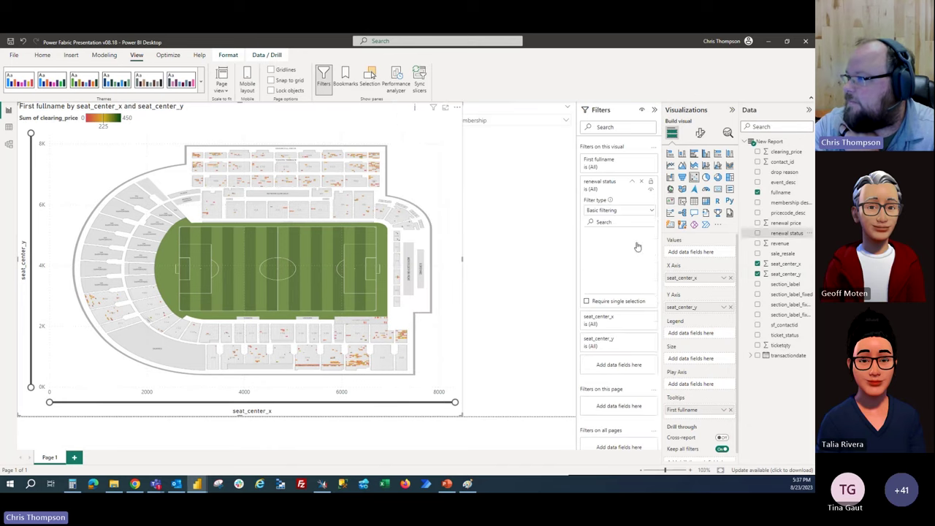
pyautogui.click(590, 244)
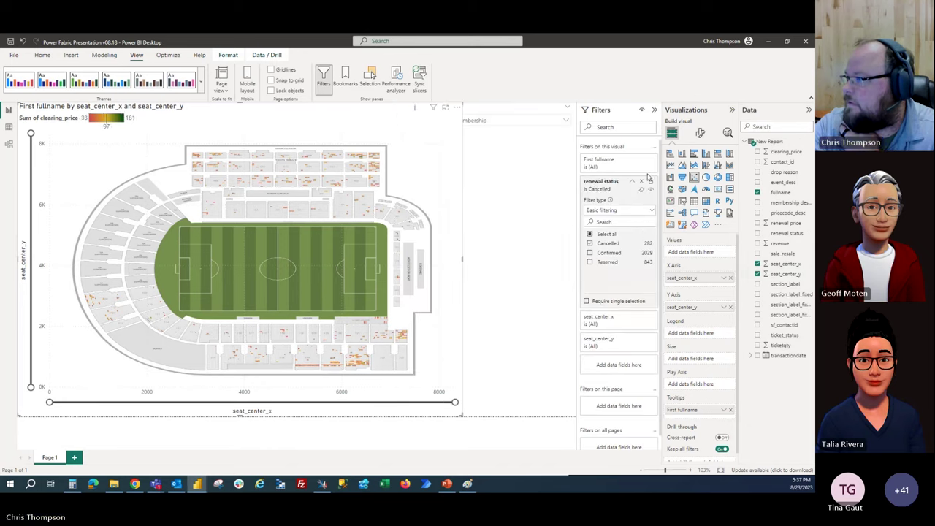
pyautogui.click(632, 182)
# Add drop reason as the seat map's legend and narrow the chart to uncover more of the slicer.
pyautogui.moveTo(785, 173); pyautogui.dragTo(687, 334)
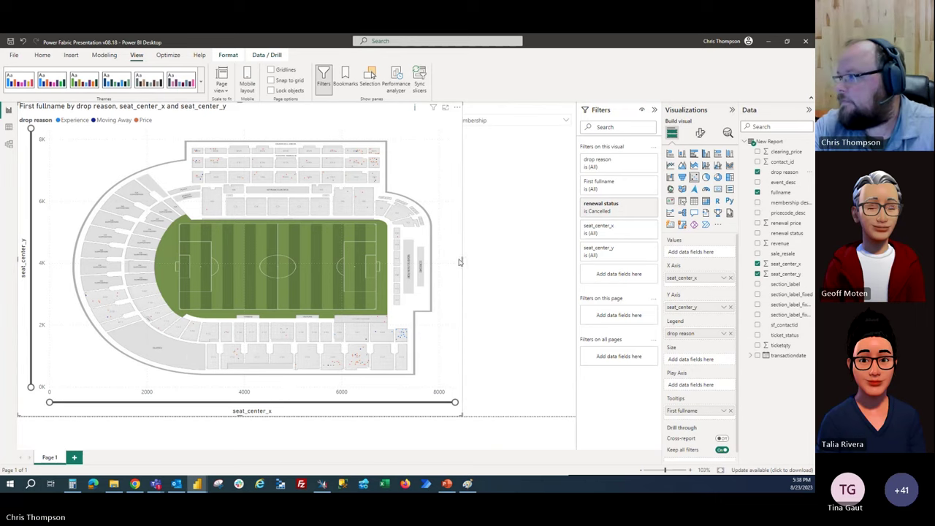
pyautogui.moveTo(461, 261); pyautogui.dragTo(410, 261)
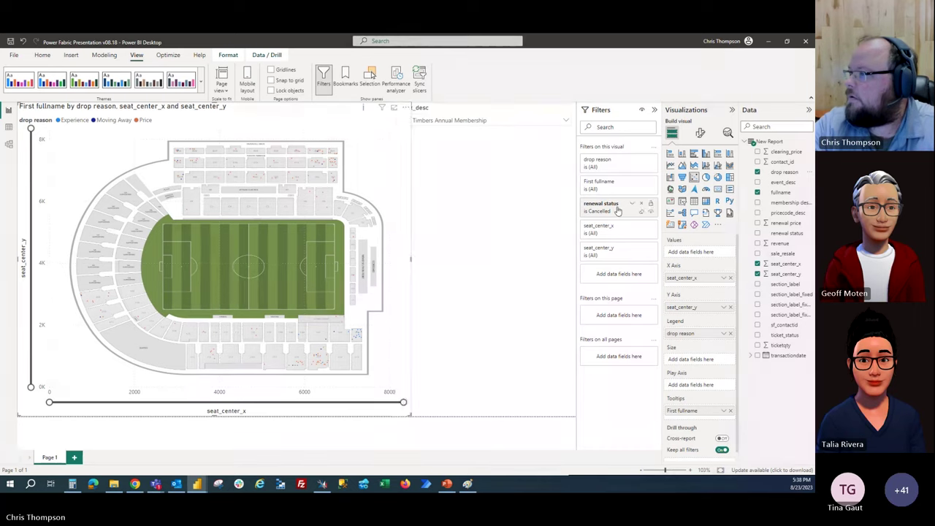
# Remove drop reason from the seat map's legend and turn off the Y-axis and X-axis.
pyautogui.click(730, 333)
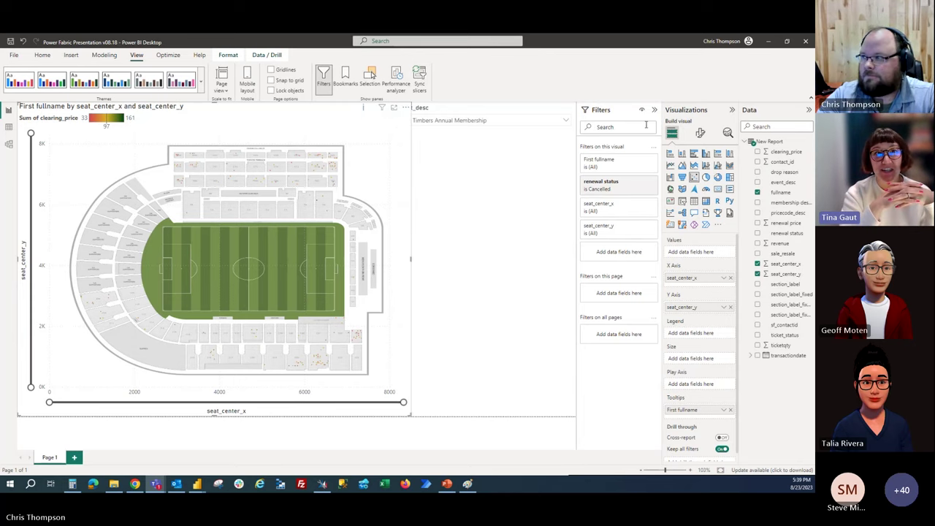
pyautogui.click(699, 133)
pyautogui.click(728, 210)
pyautogui.click(729, 191)
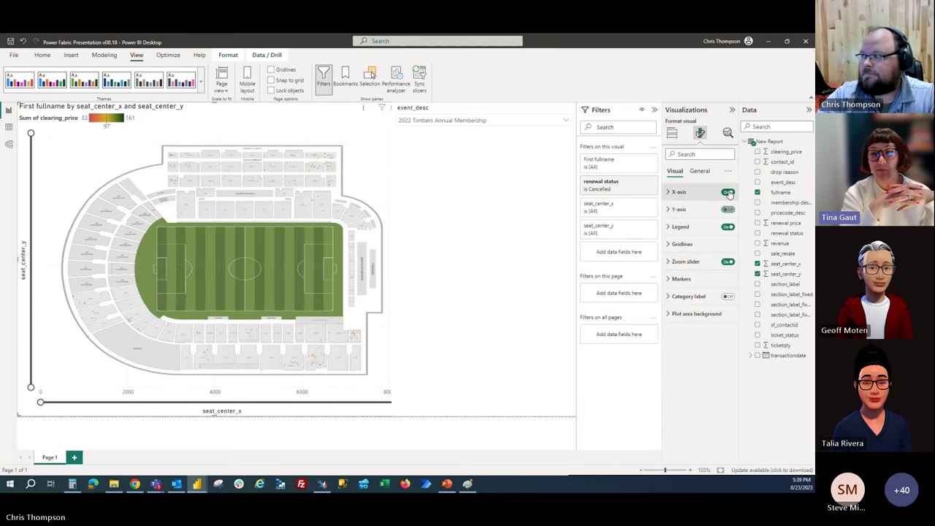
# Turn off the zoom slider on the stadium seat map chart.
pyautogui.click(728, 261)
pyautogui.click(468, 203)
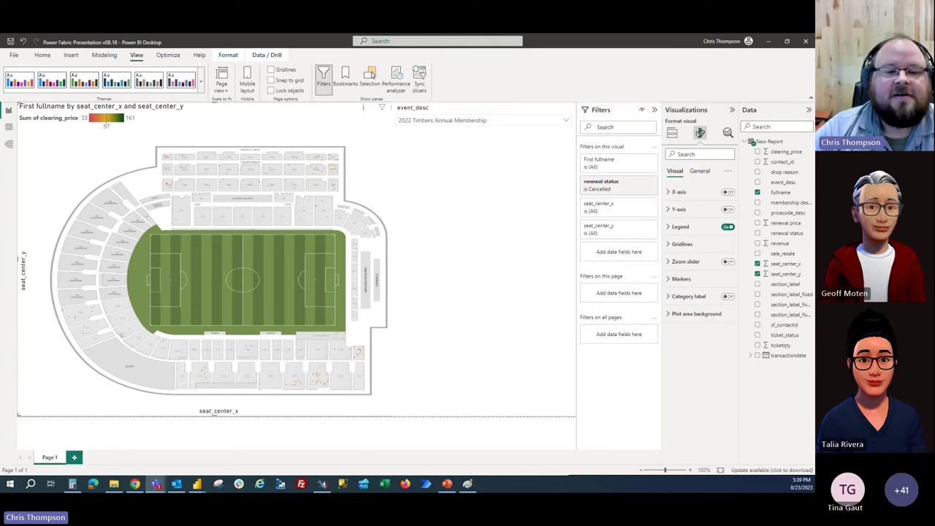
# Switch to Dynamics 365 Customer Voice in the browser and open the 02/27 vs. Kansas City survey in the 2023 Timbers Post Match Surveys project.
pyautogui.hotkey('alt', 'Tab')
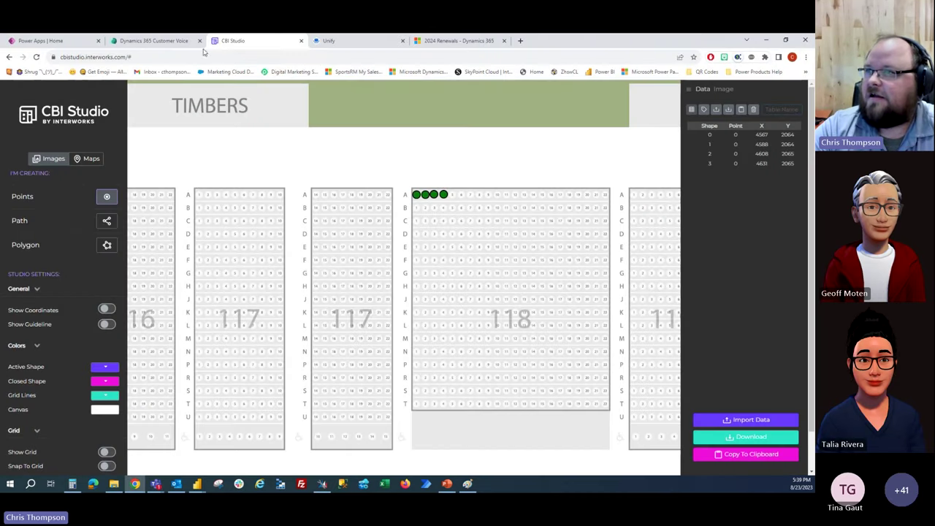
pyautogui.click(149, 40)
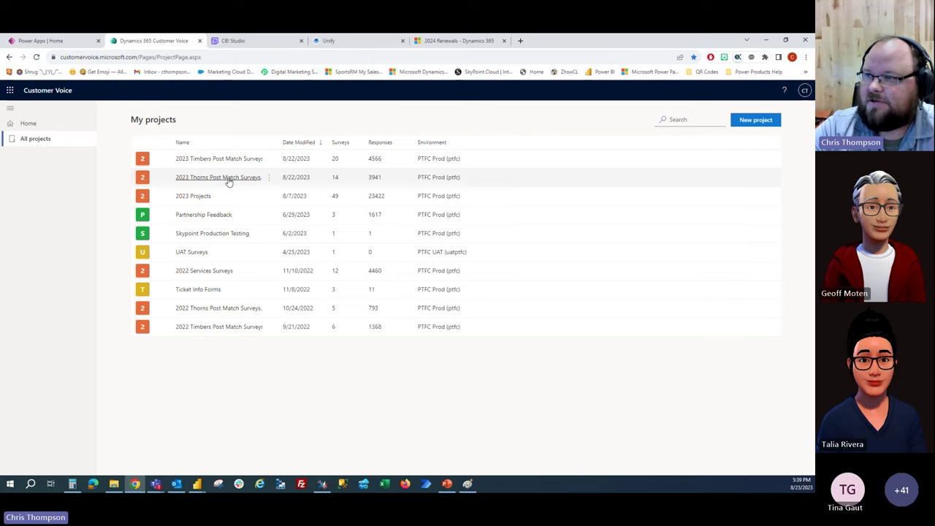
pyautogui.click(181, 158)
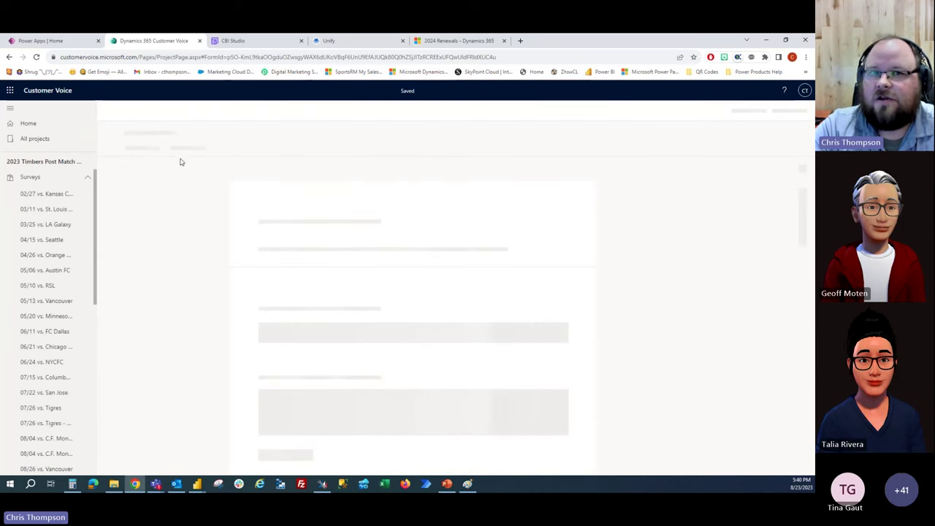
pyautogui.scroll(-2, 84, 214)
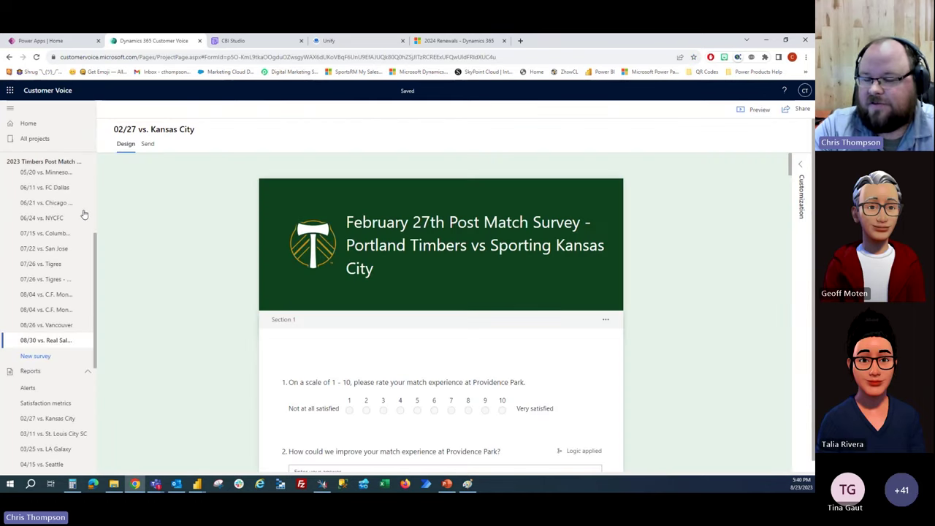
pyautogui.scroll(5, 84, 210)
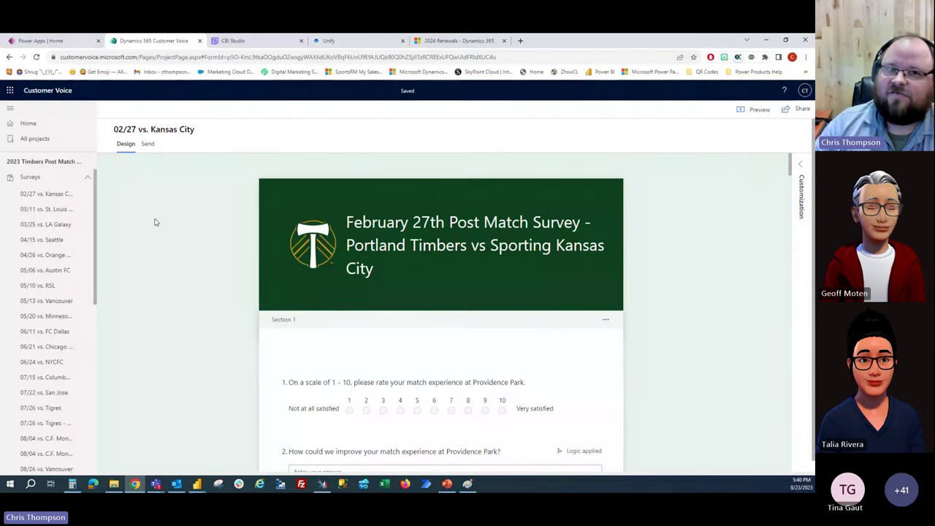
pyautogui.click(38, 196)
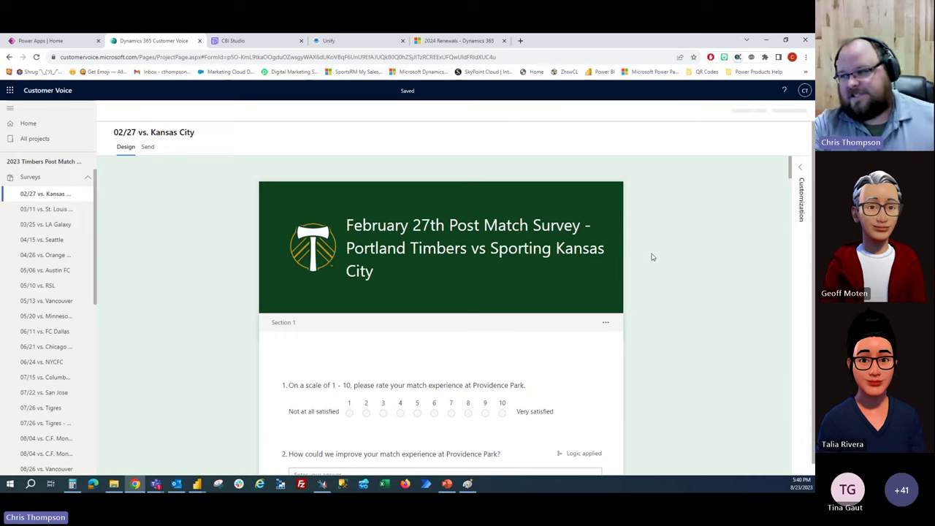
pyautogui.click(545, 261)
pyautogui.click(358, 308)
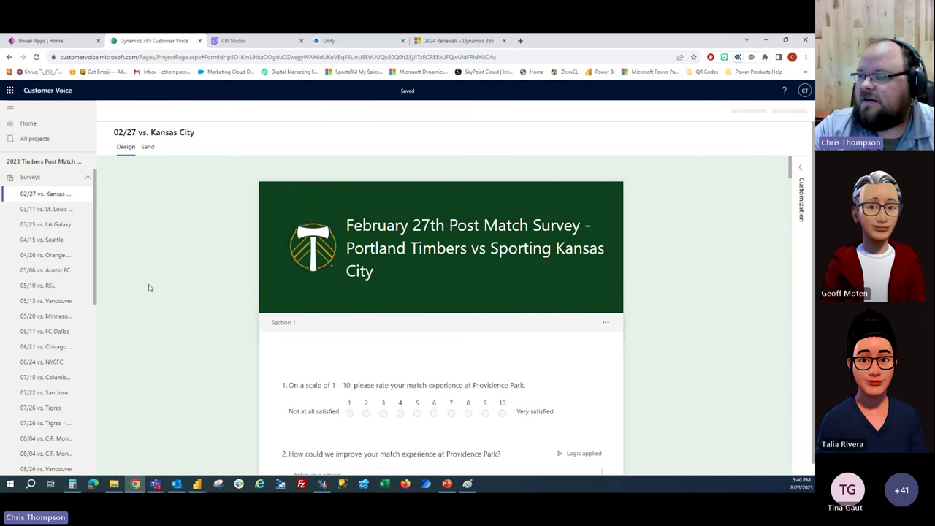
# Review the survey's questions from the match experience rating in Section 1 through the concessions questions in Section 4.
pyautogui.scroll(-2, 157, 289)
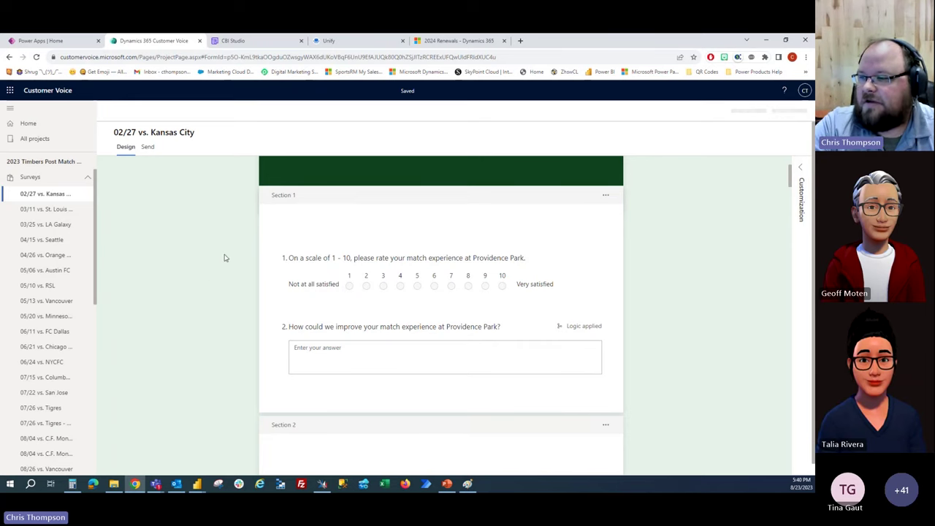
pyautogui.scroll(-3, 225, 257)
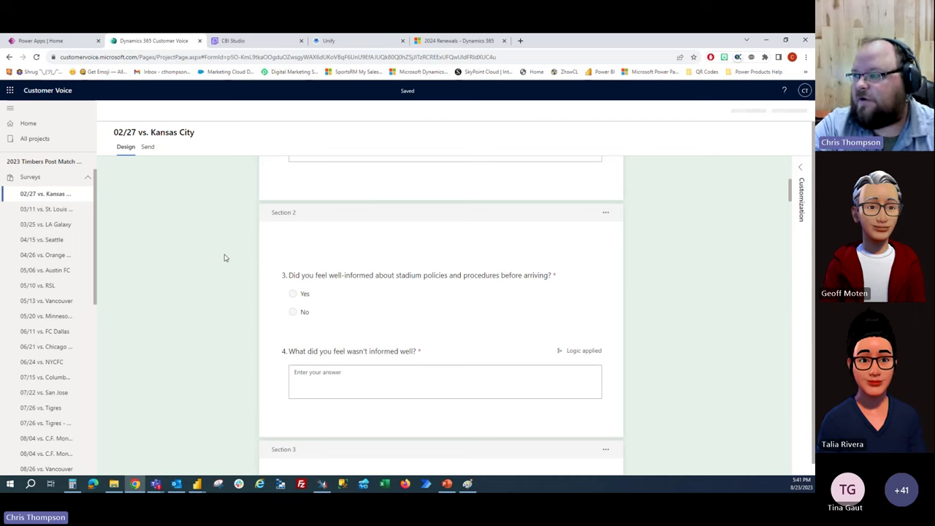
pyautogui.scroll(-1, 225, 257)
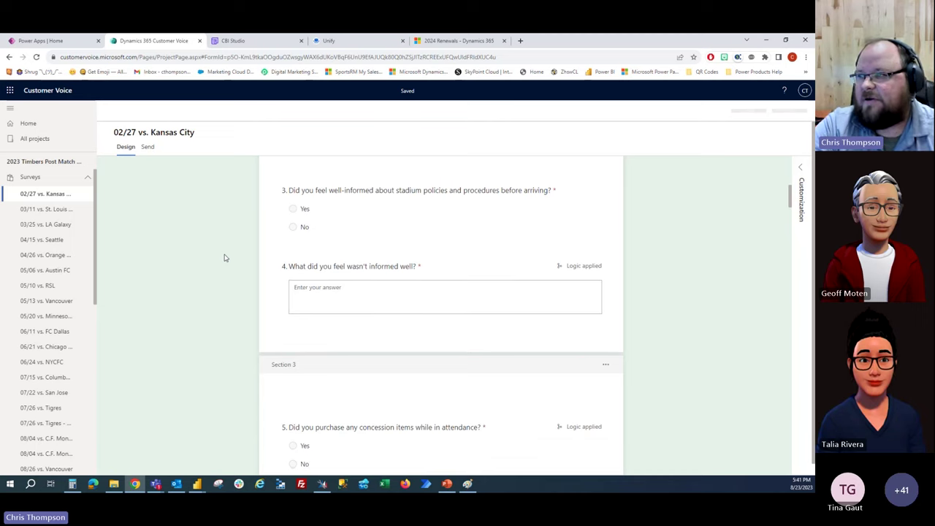
pyautogui.scroll(-2, 225, 257)
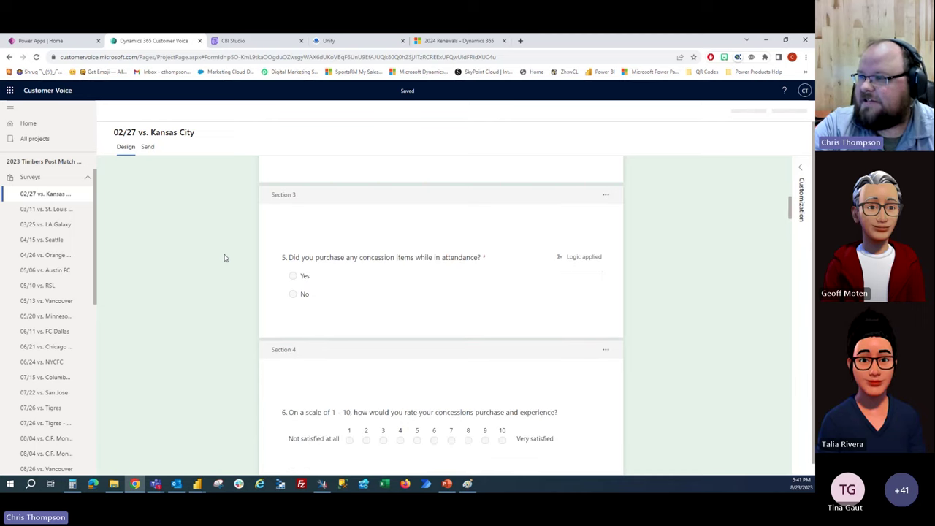
pyautogui.scroll(-3, 224, 257)
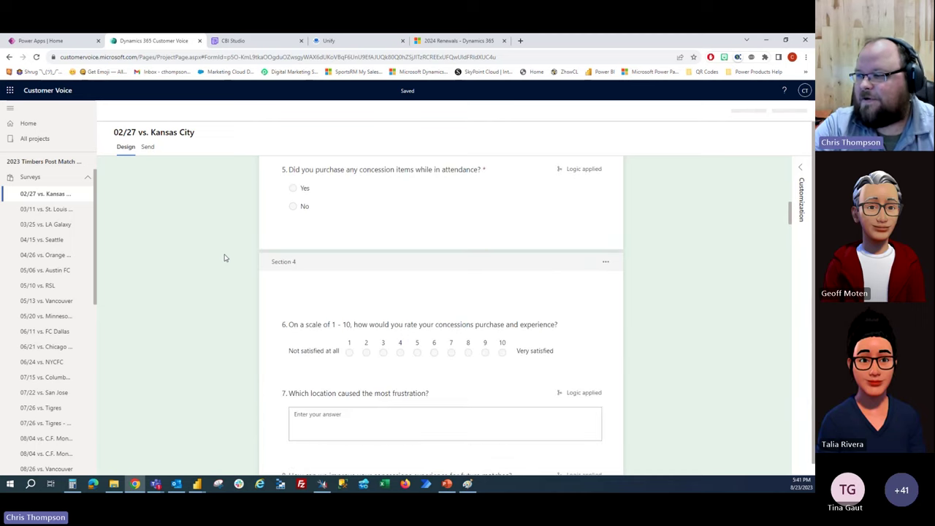
pyautogui.click(432, 270)
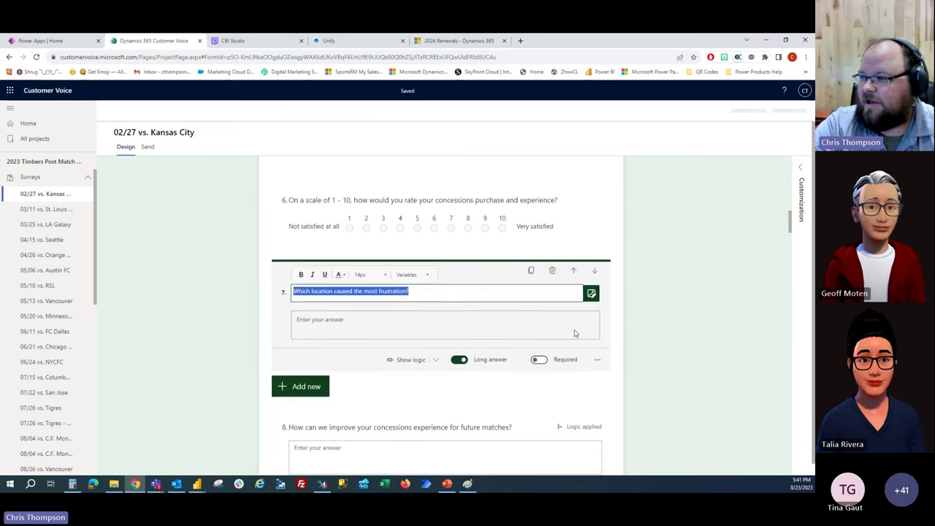
pyautogui.click(504, 382)
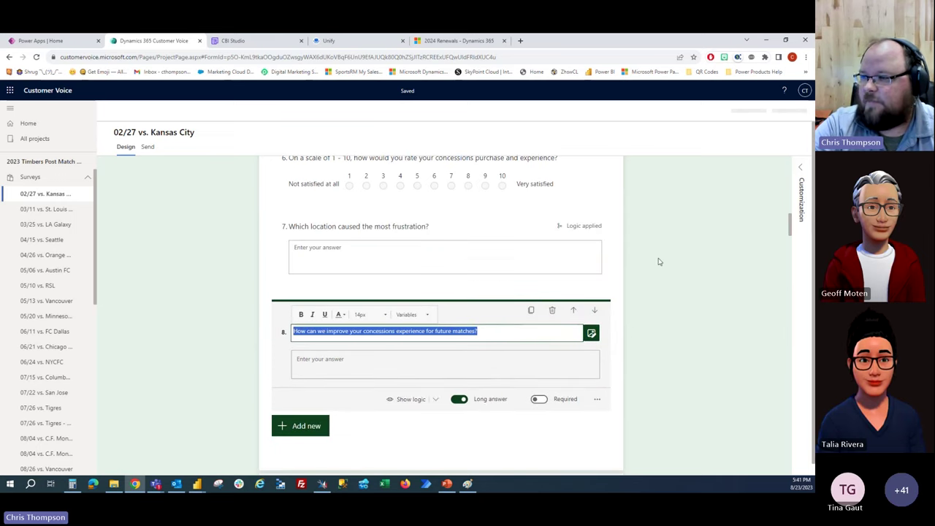
pyautogui.click(640, 285)
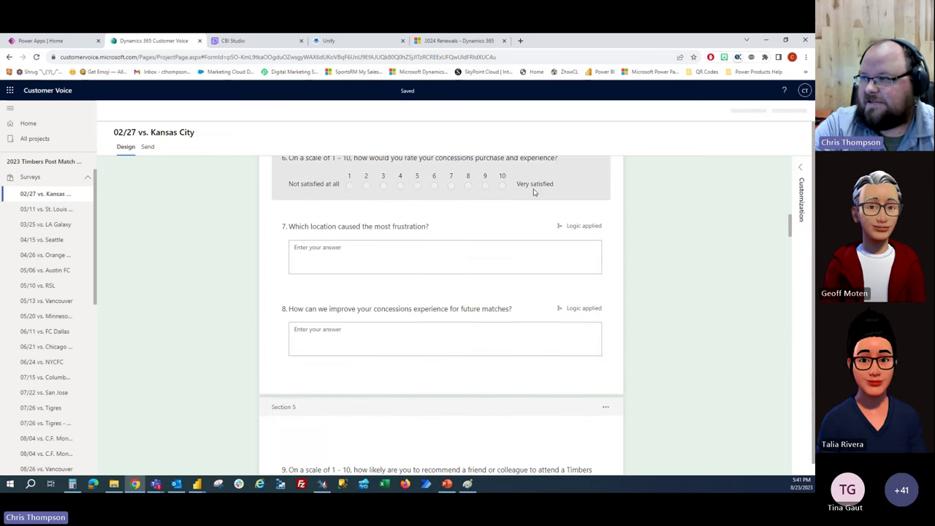
# Show the display logic of question 8 about improving the concessions experience, and leave the question unchanged.
pyautogui.click(459, 307)
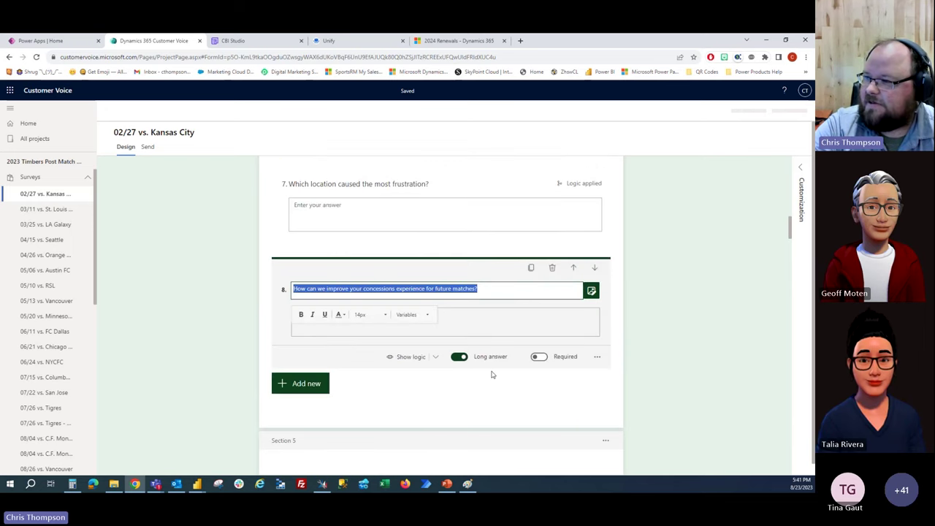
pyautogui.click(408, 356)
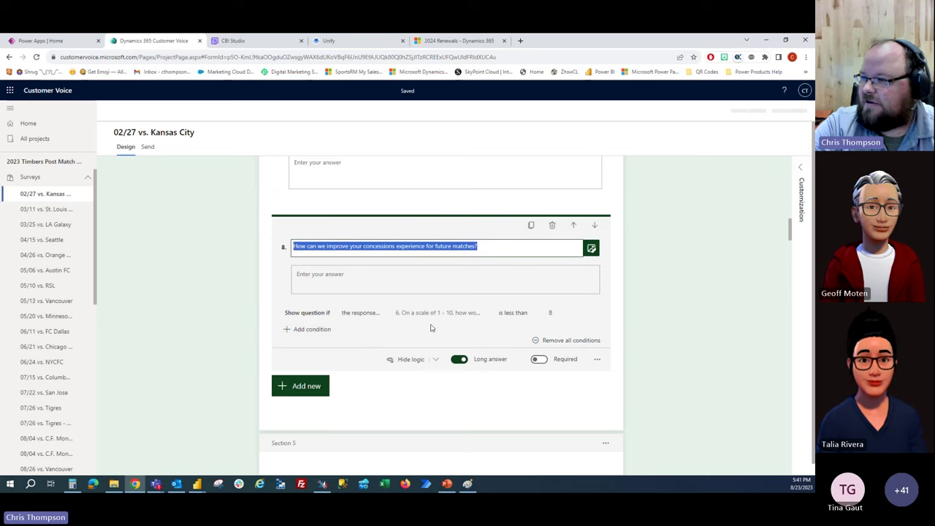
pyautogui.click(636, 282)
pyautogui.scroll(2, 636, 282)
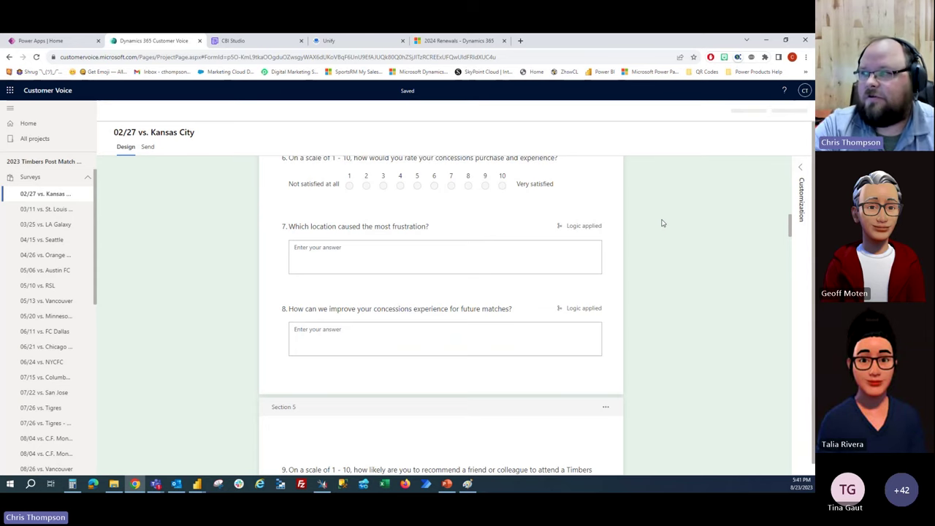
# Examine the remaining survey questions from Section 5 onward and return to the survey's header.
pyautogui.scroll(-5, 662, 222)
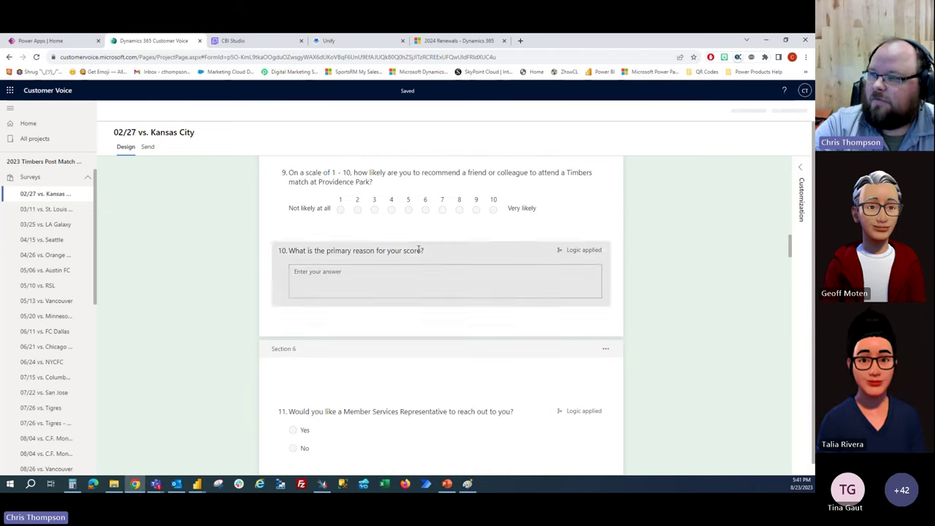
pyautogui.scroll(-3, 511, 208)
pyautogui.scroll(-10, 582, 204)
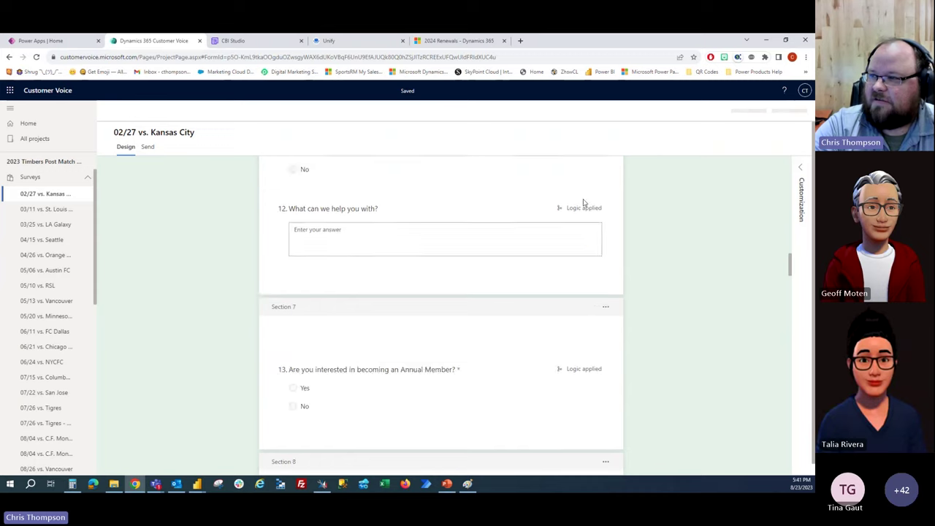
pyautogui.scroll(-1, 668, 204)
pyautogui.scroll(20, 669, 205)
pyautogui.scroll(7, 670, 205)
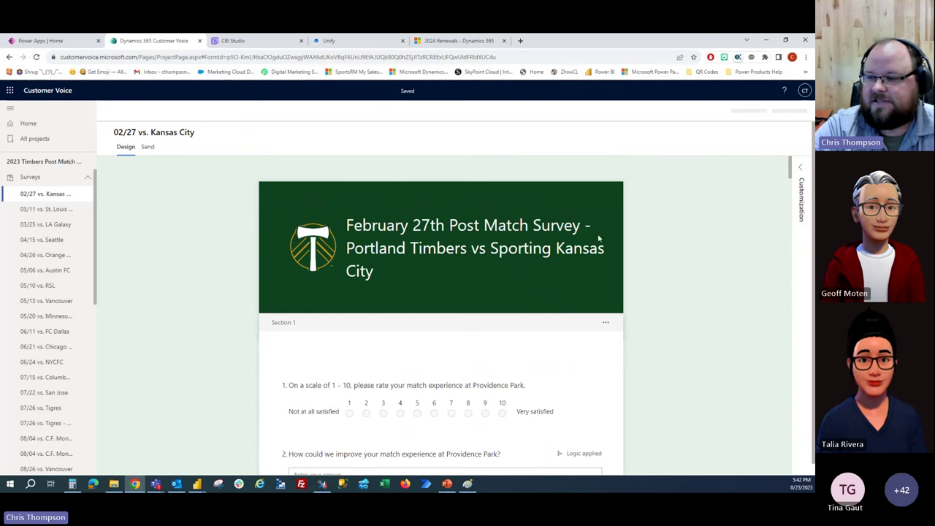
# Switch to the 2023 Post Match Survey Scores report in Power BI Desktop and filter it to team Timbers and match 02/27 vs. Kansas City.
pyautogui.moveTo(196, 484)
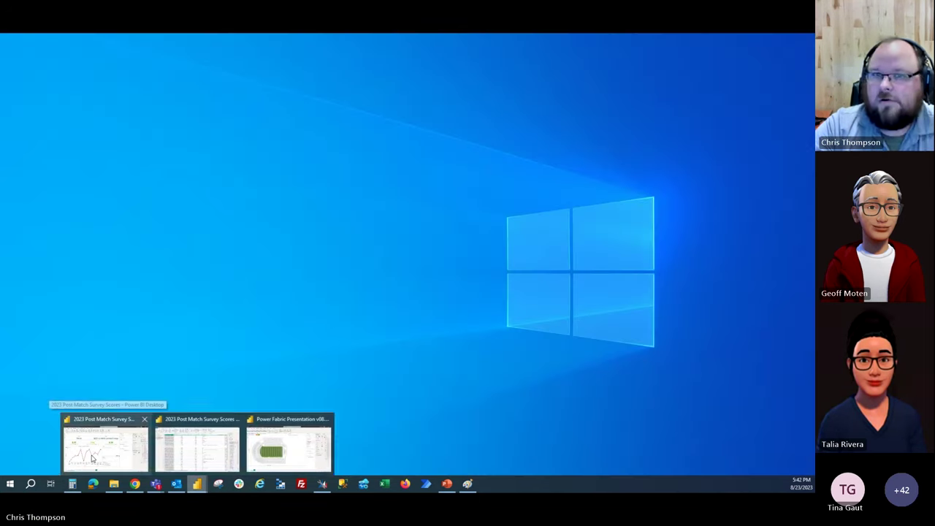
pyautogui.click(96, 455)
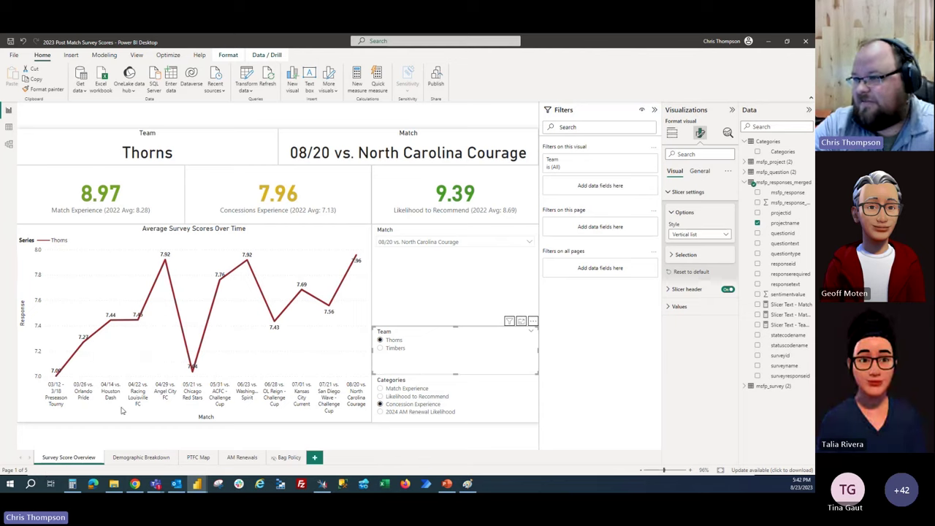
pyautogui.moveTo(326, 373)
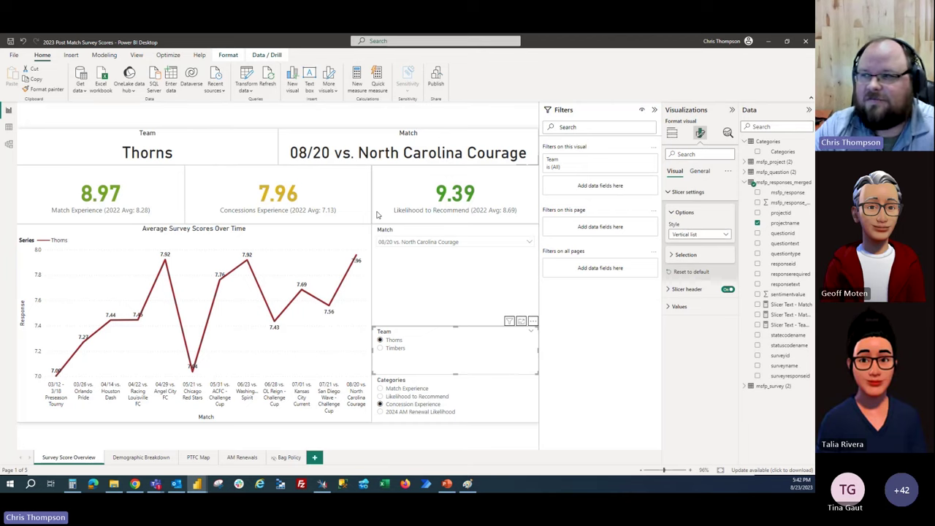
pyautogui.click(395, 347)
pyautogui.click(394, 340)
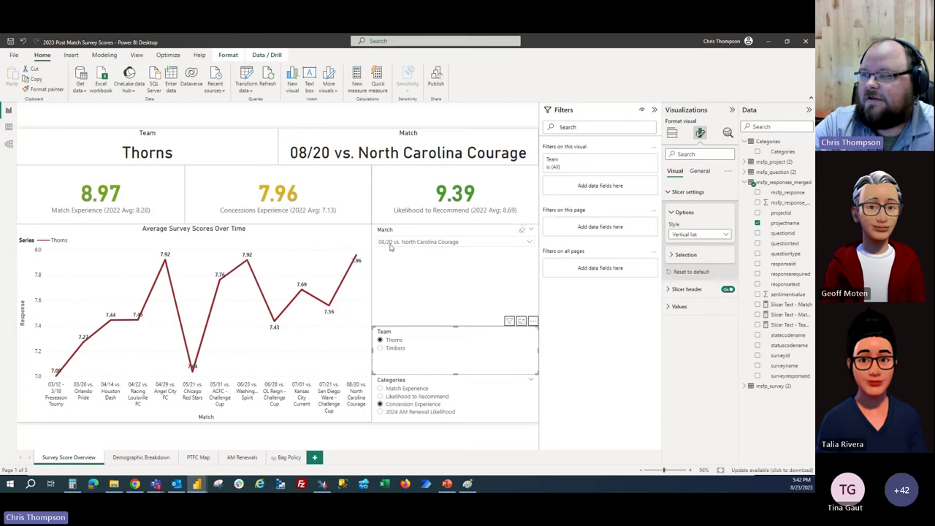
pyautogui.click(395, 347)
pyautogui.click(393, 244)
pyautogui.click(406, 260)
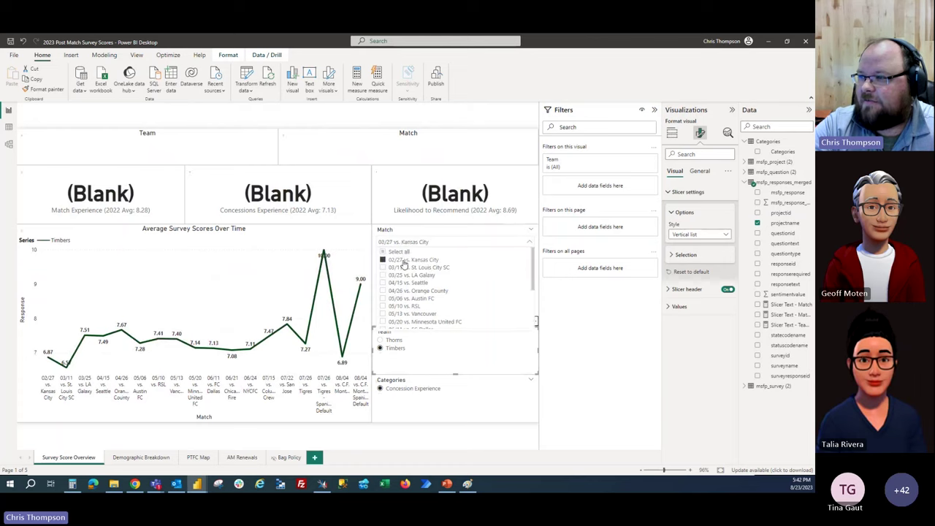
pyautogui.click(406, 244)
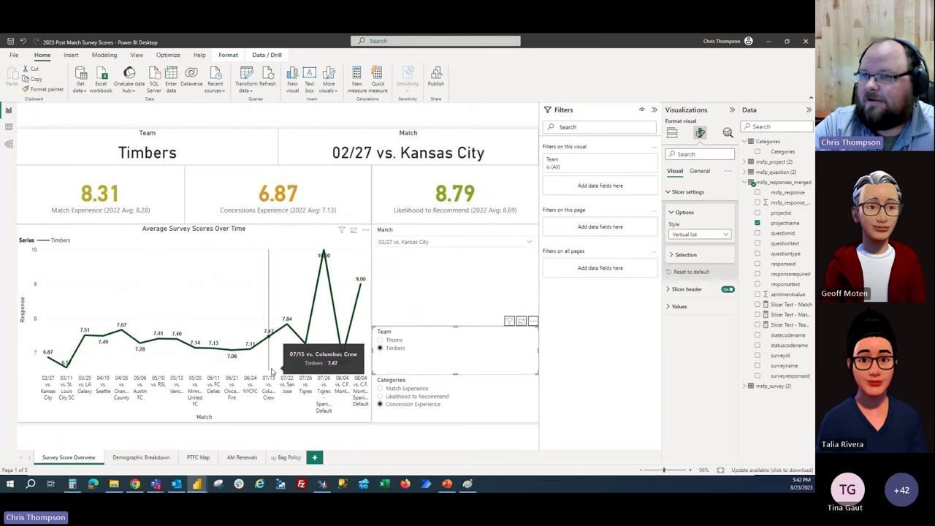
# Open the report's data tables, switch to its Power Query Editor and inspect the Source step of the msfp_responses_merged query.
pyautogui.click(10, 127)
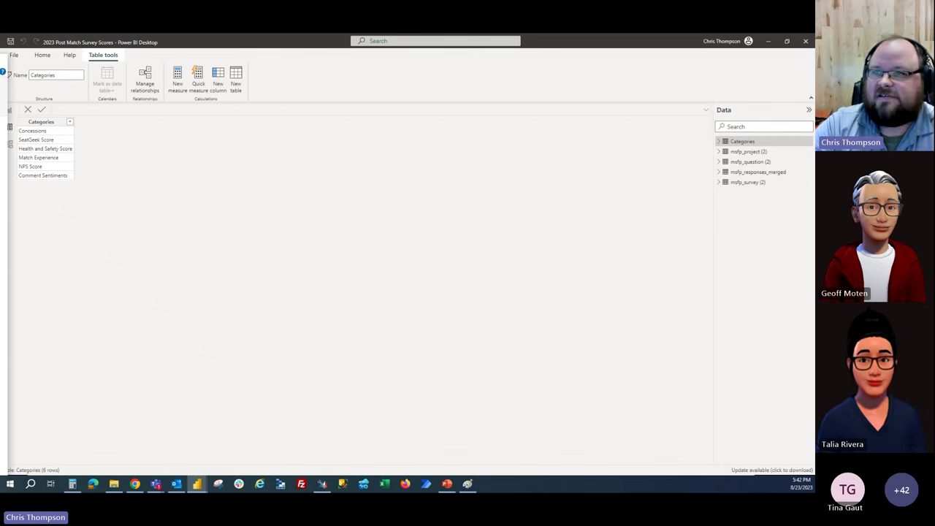
pyautogui.hotkey('alt', 'Tab')
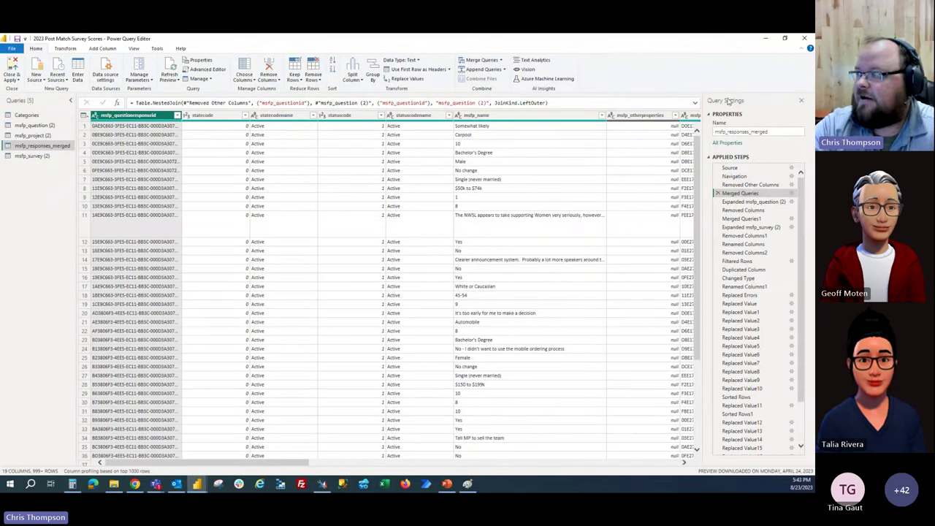
pyautogui.click(728, 167)
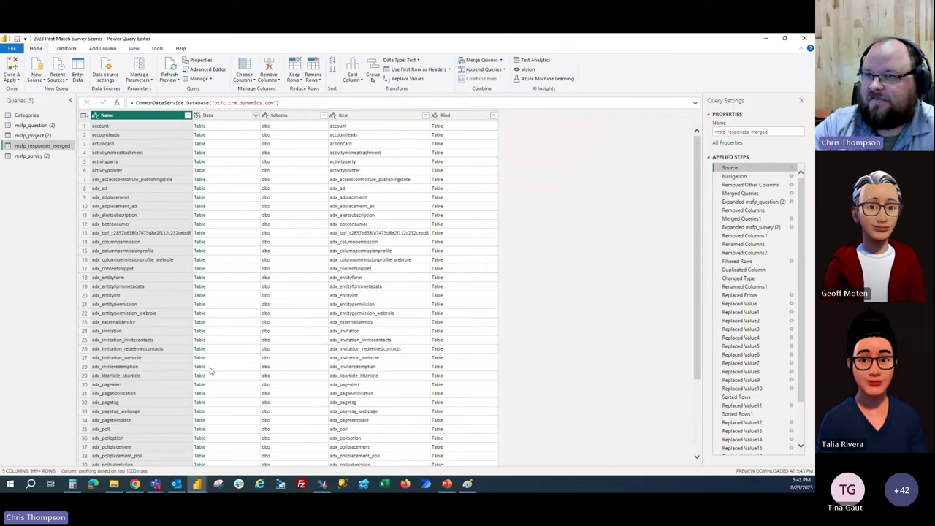
pyautogui.click(15, 48)
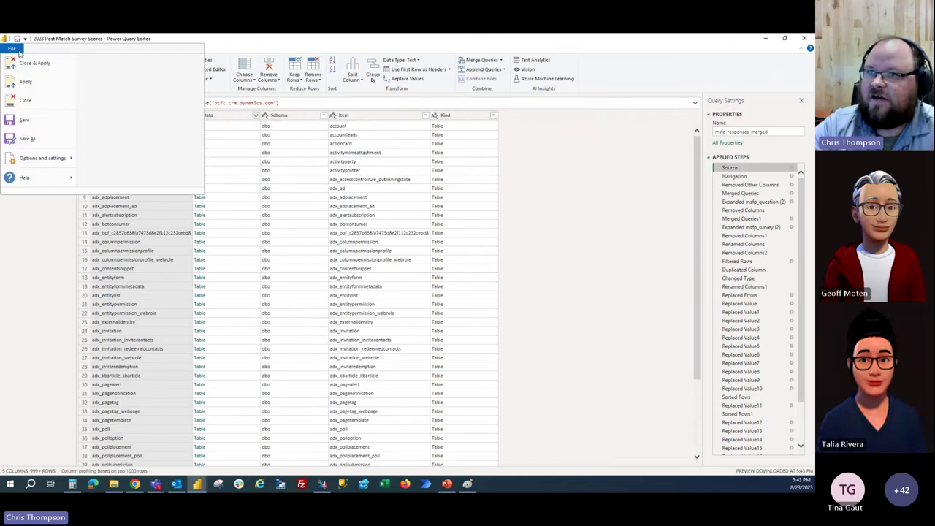
pyautogui.click(293, 61)
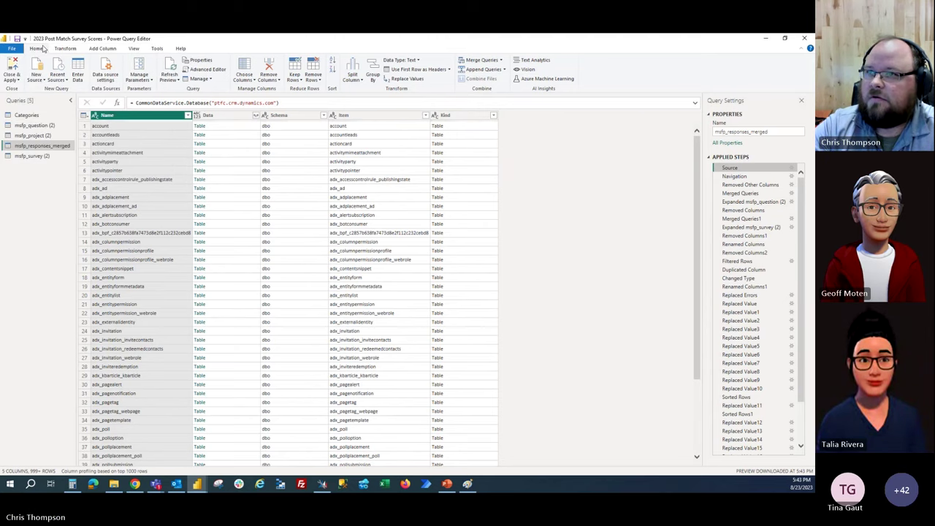
pyautogui.click(38, 79)
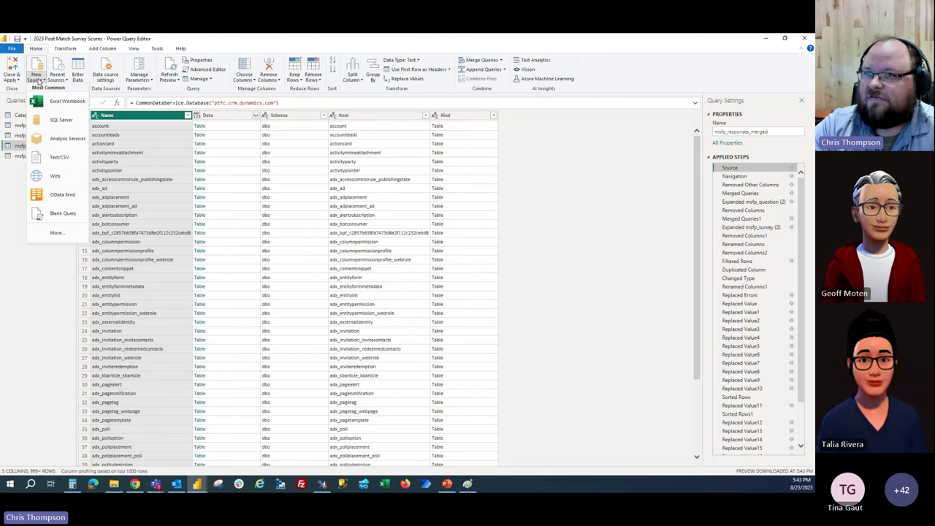
pyautogui.click(38, 79)
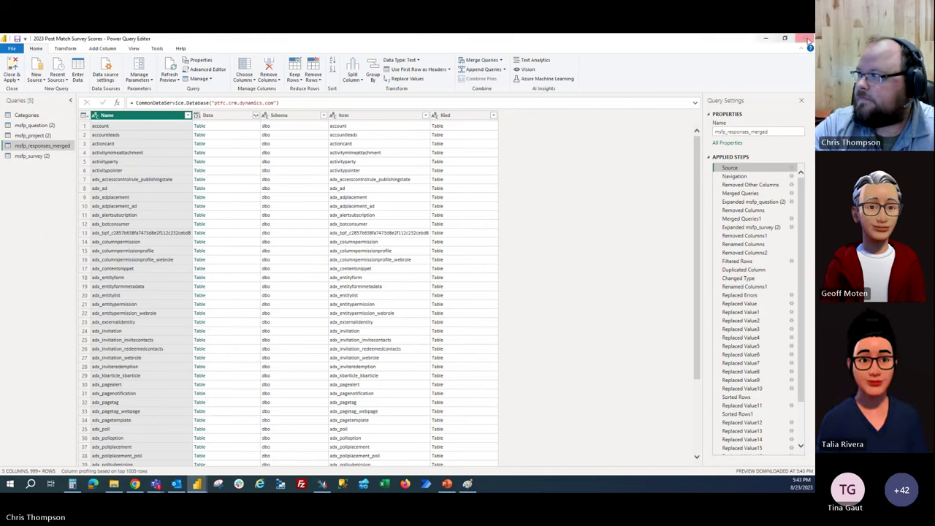
# Leave the existing survey query, create a new blank report and connect it to Dataverse as its data source.
pyautogui.hotkey('alt', 'Tab')
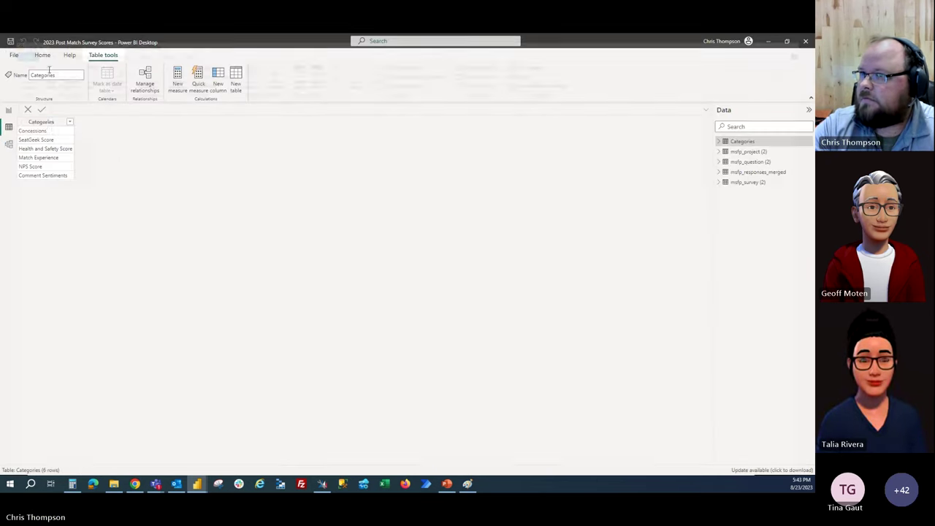
pyautogui.click(16, 55)
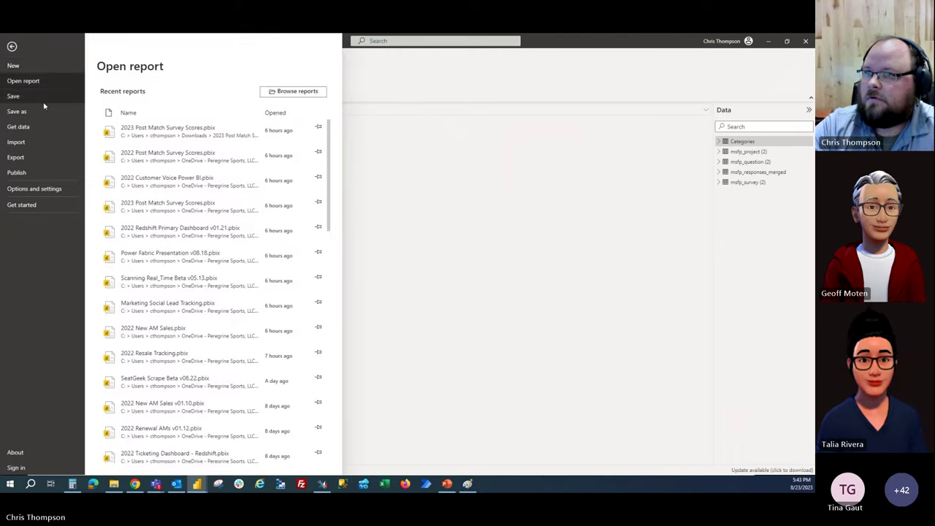
pyautogui.press('Escape')
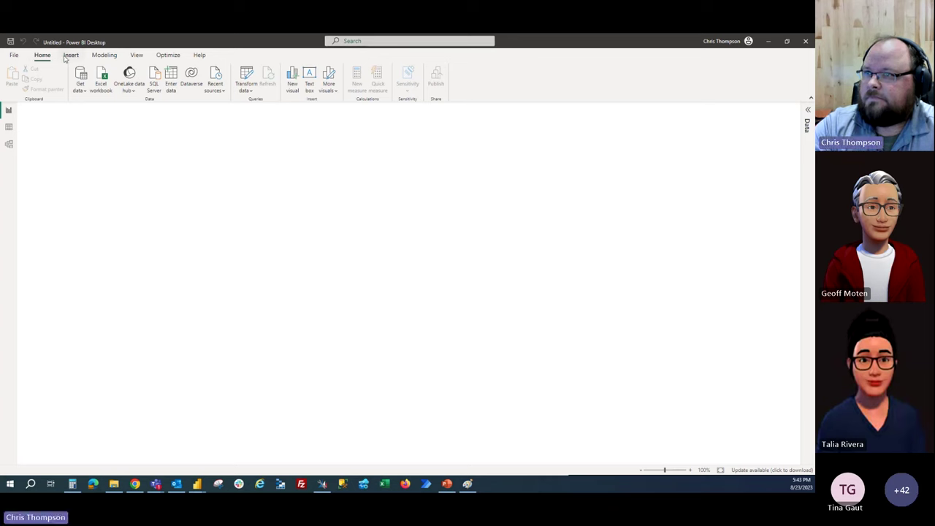
pyautogui.click(82, 91)
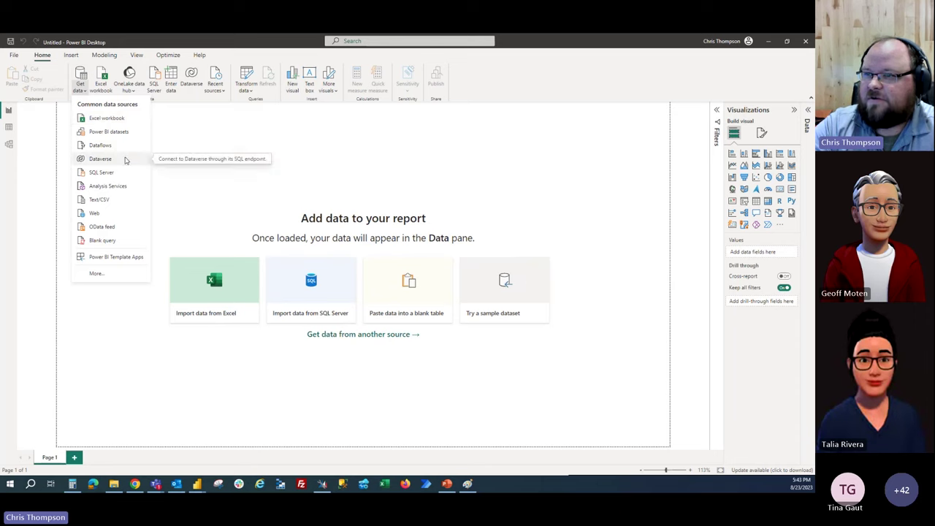
pyautogui.click(100, 158)
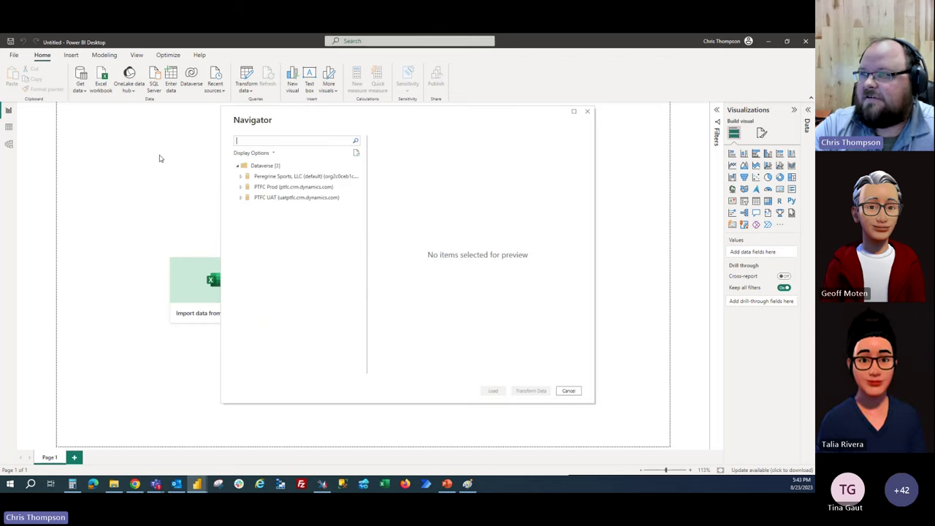
# Expand the PTFC Prod environment, search its tables for "msfp" and select the msfp_project table.
pyautogui.click(244, 187)
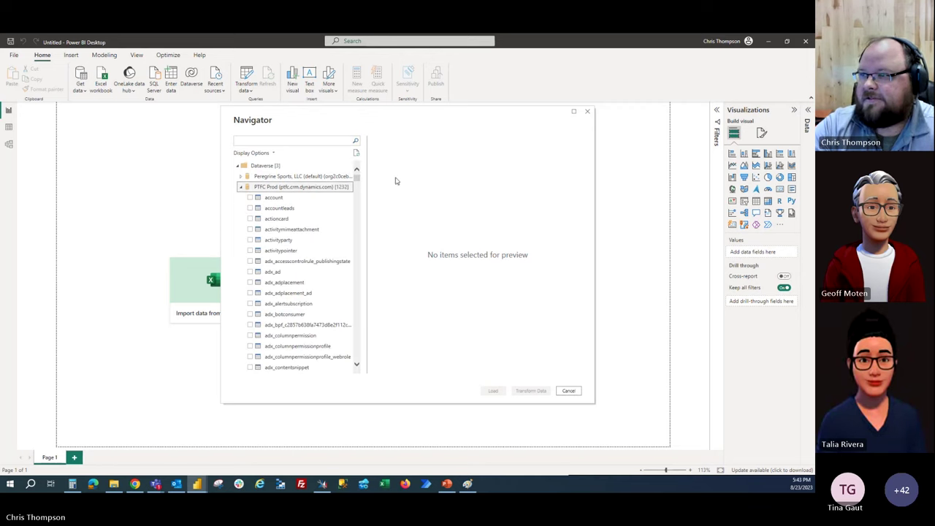
pyautogui.click(262, 141)
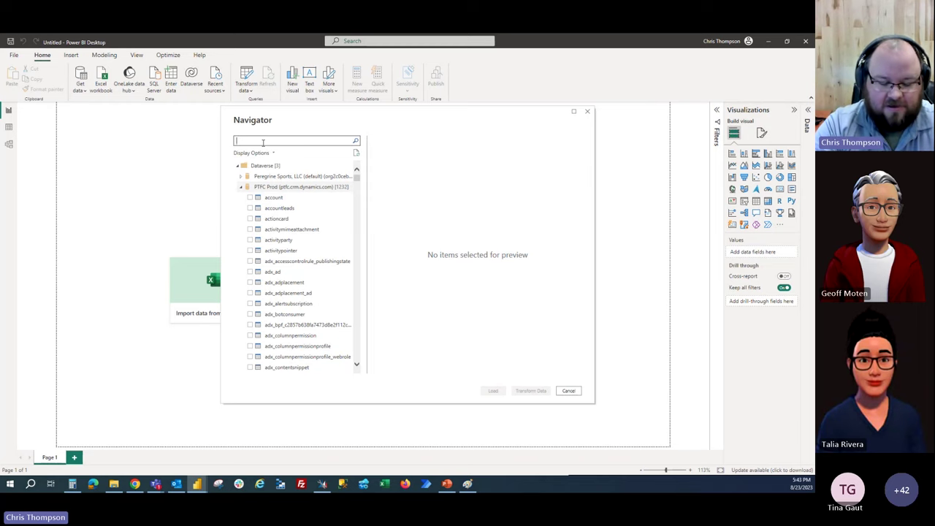
pyautogui.write('ms')
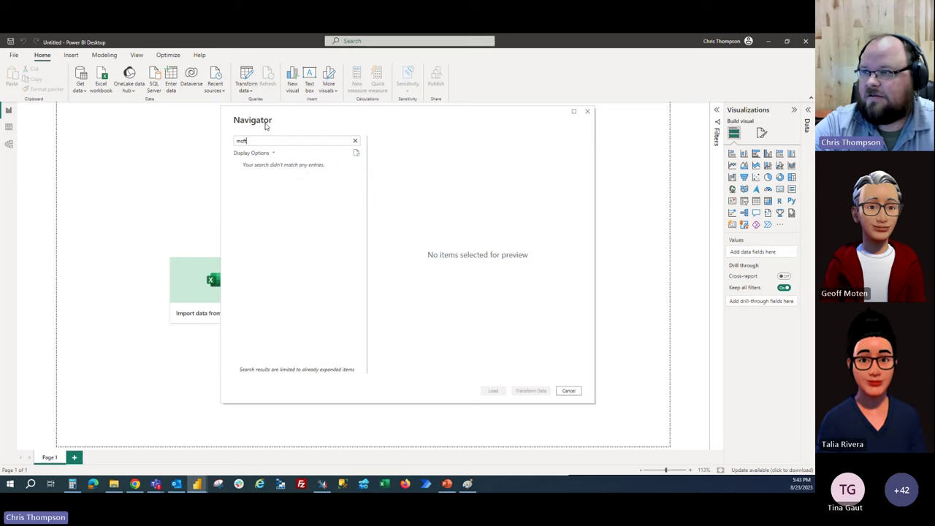
pyautogui.write('fp')
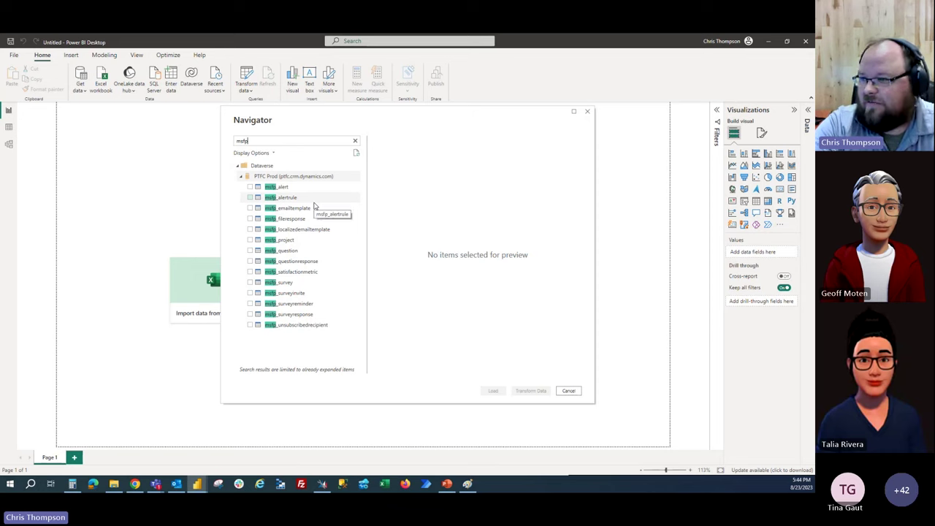
pyautogui.click(249, 241)
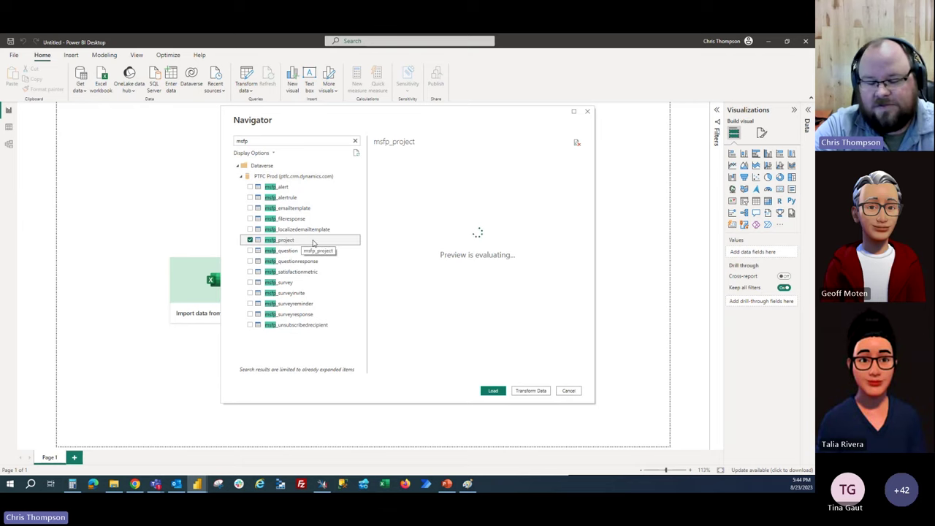
# Switch to Customer Voice to show the project list and the 2023 Timbers Post Match Surveys project, then return to the untitled Power BI report.
pyautogui.click(135, 483)
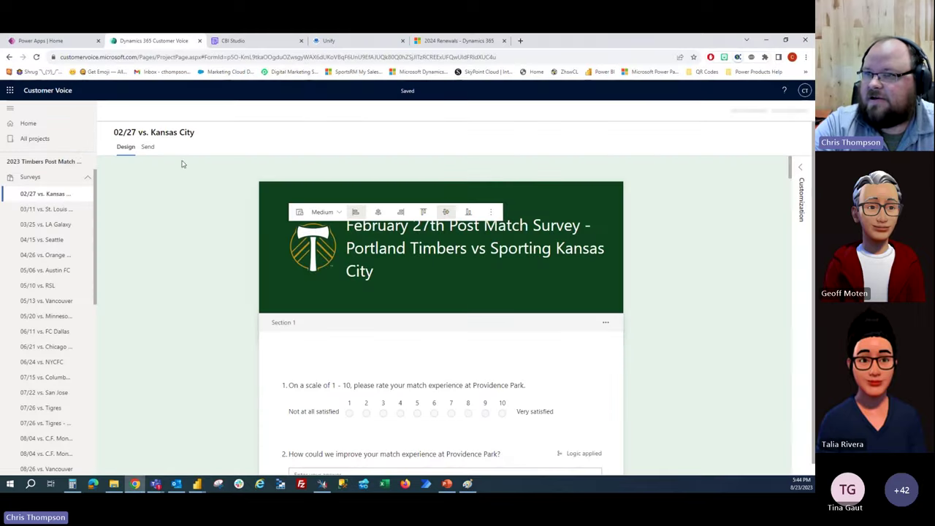
pyautogui.click(34, 140)
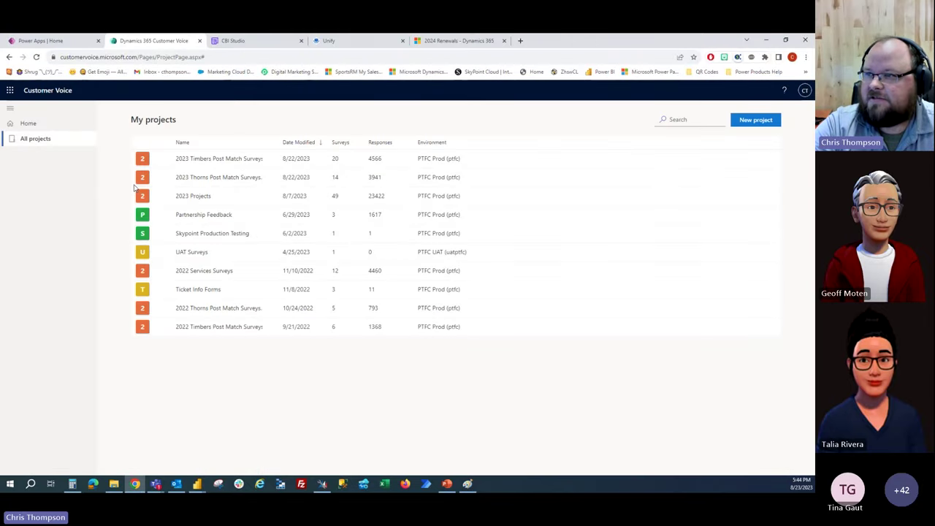
pyautogui.click(214, 161)
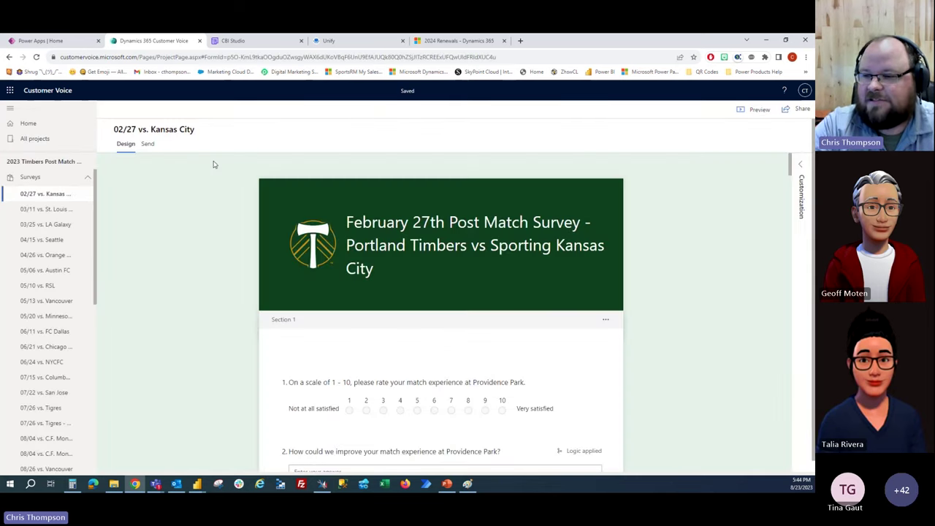
pyautogui.click(197, 483)
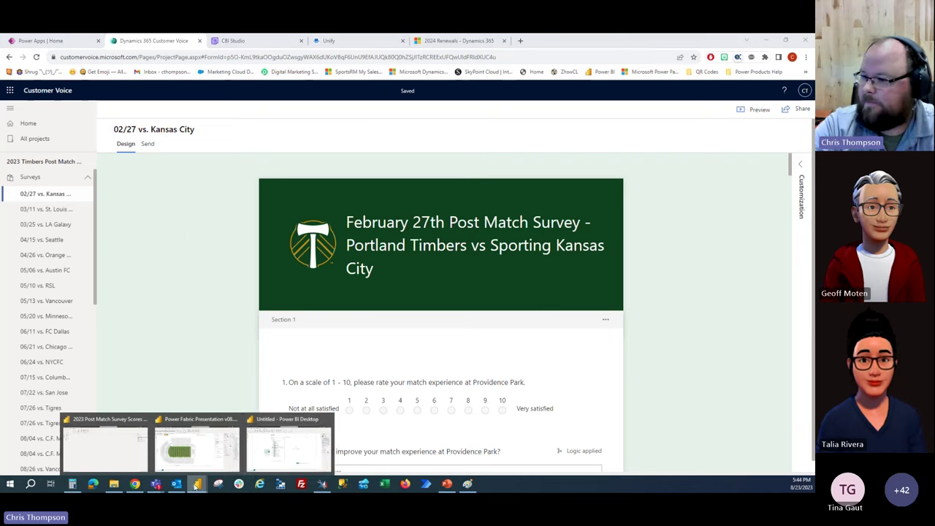
pyautogui.click(316, 457)
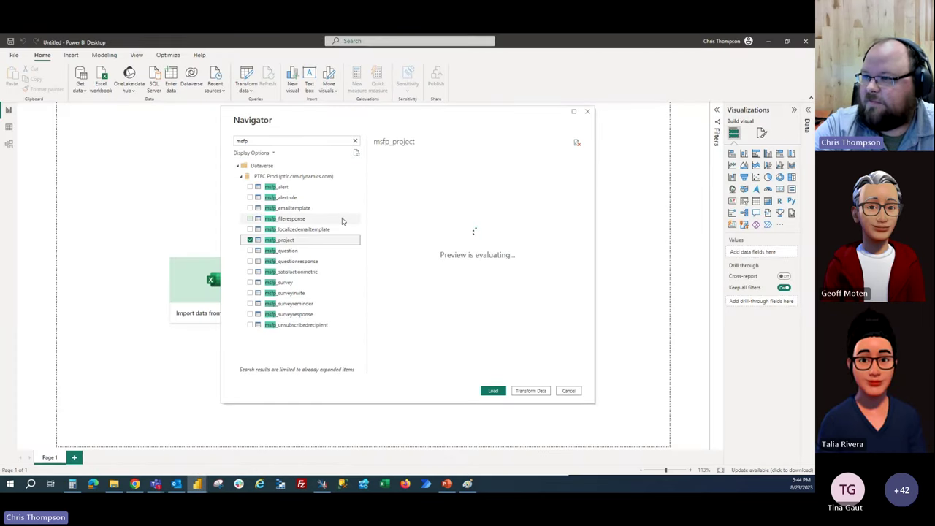
# Add the msfp_question, msfp_questionresponse and msfp_survey tables to the selection and open them for transformation with an Import connection.
pyautogui.click(250, 250)
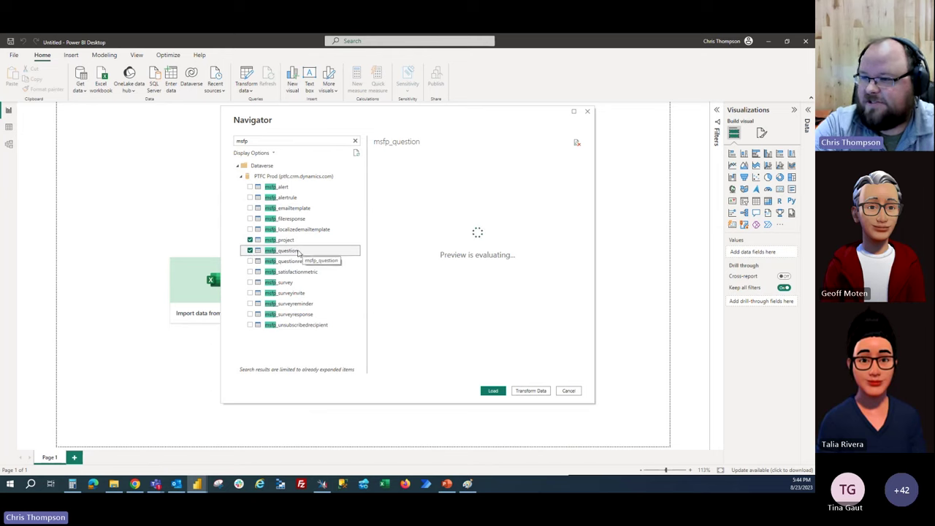
pyautogui.click(250, 260)
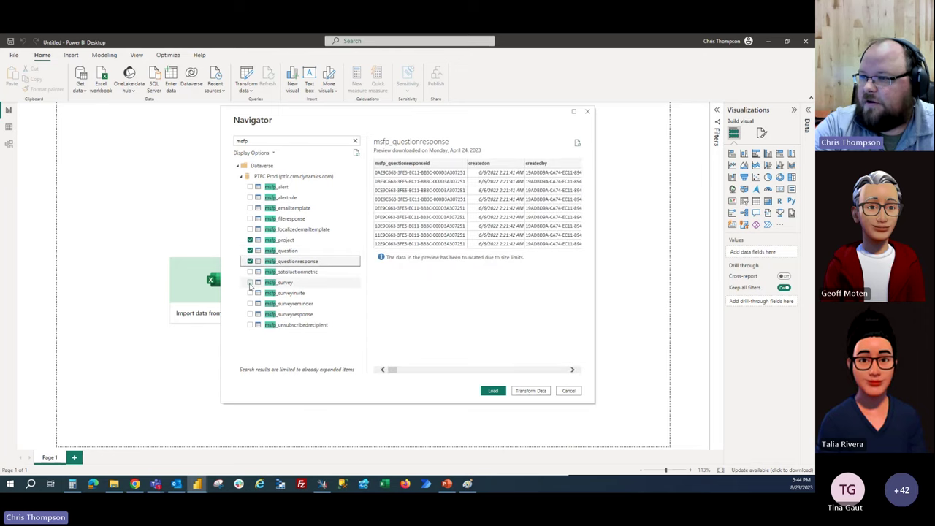
pyautogui.click(250, 282)
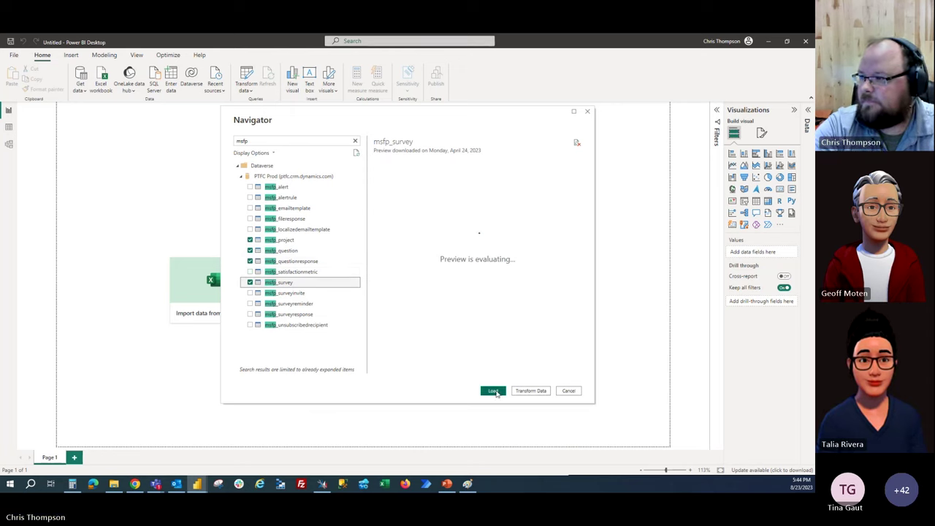
pyautogui.click(531, 392)
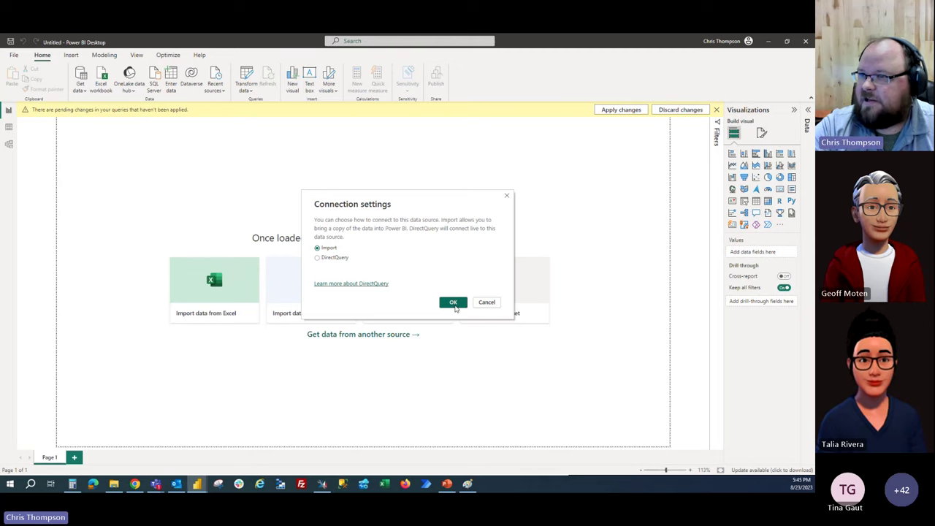
pyautogui.click(453, 302)
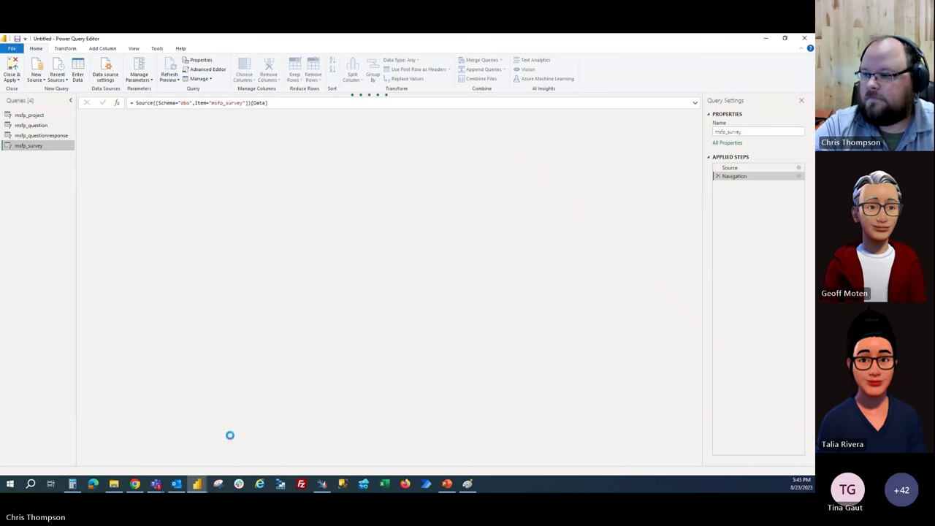
# Bring up the 2023 Post Match Survey Scores report for reference and return to the untitled report's Power Query Editor.
pyautogui.click(205, 486)
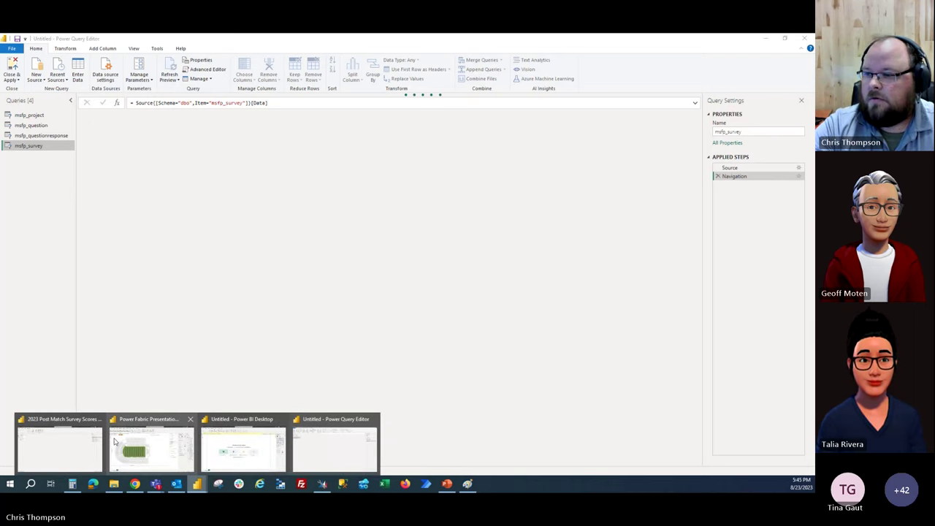
pyautogui.click(98, 445)
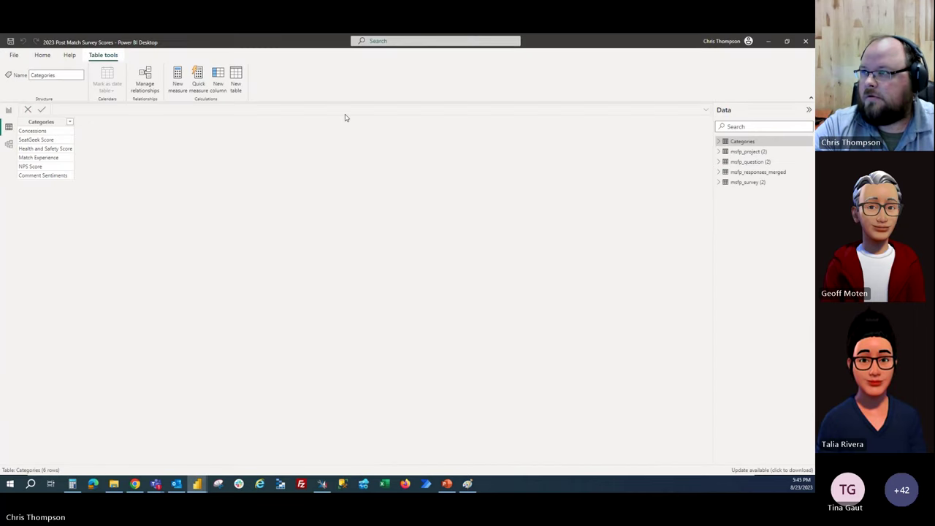
pyautogui.click(307, 46)
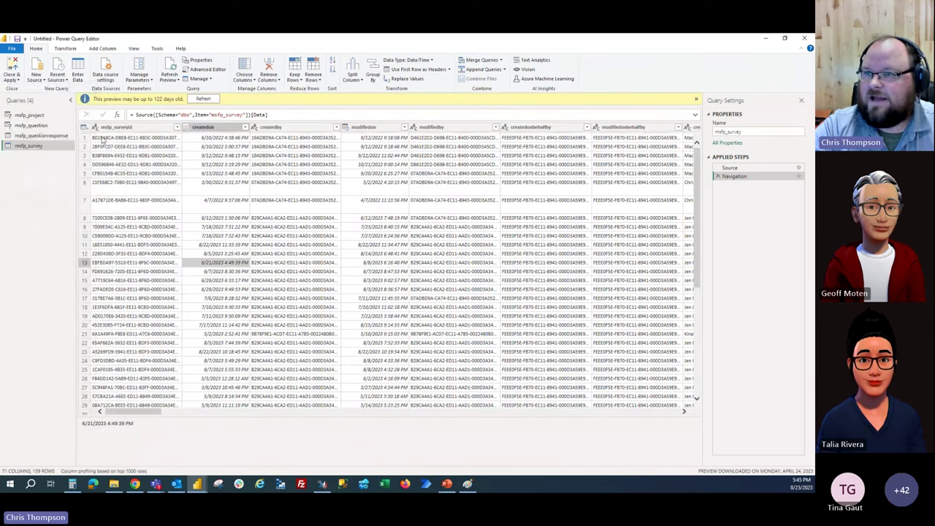
# Show the msfp_questionresponse query and dismiss its preview-age notice, leaving the query's options unchanged.
pyautogui.click(52, 140)
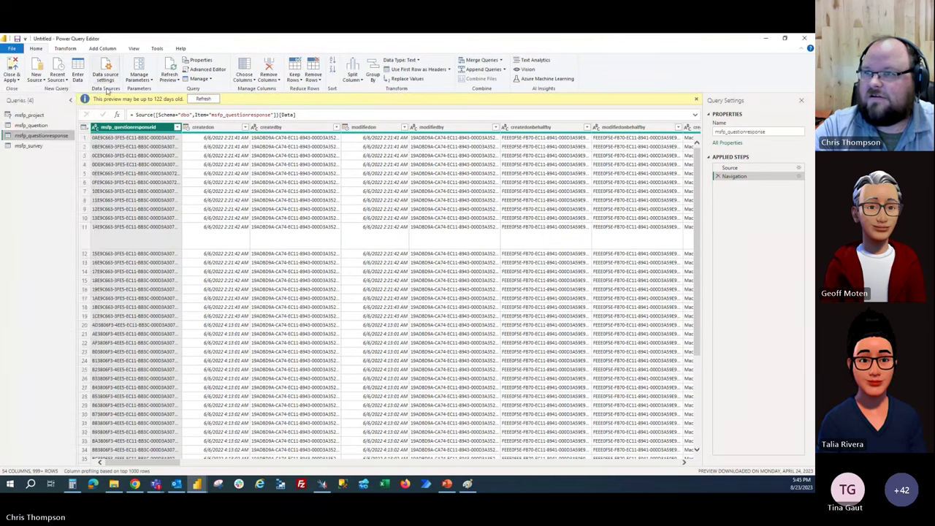
pyautogui.click(696, 98)
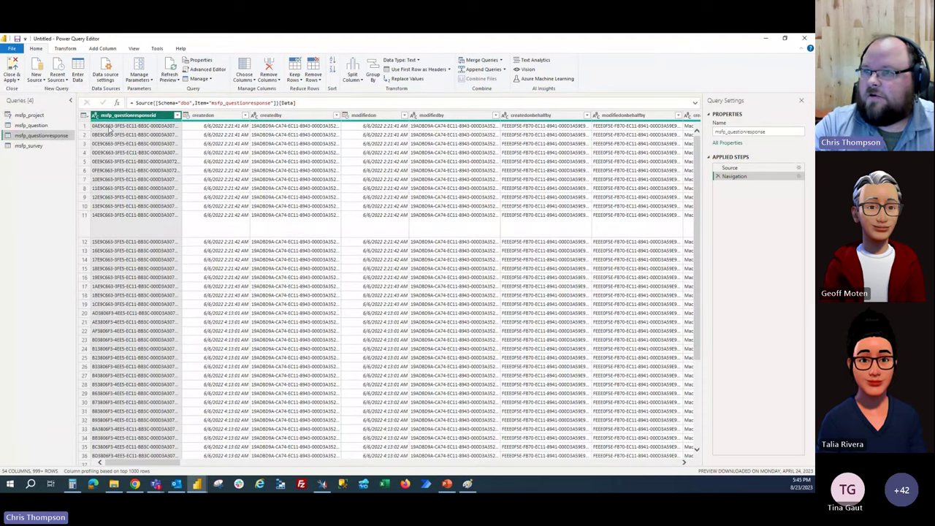
pyautogui.rightClick(37, 134)
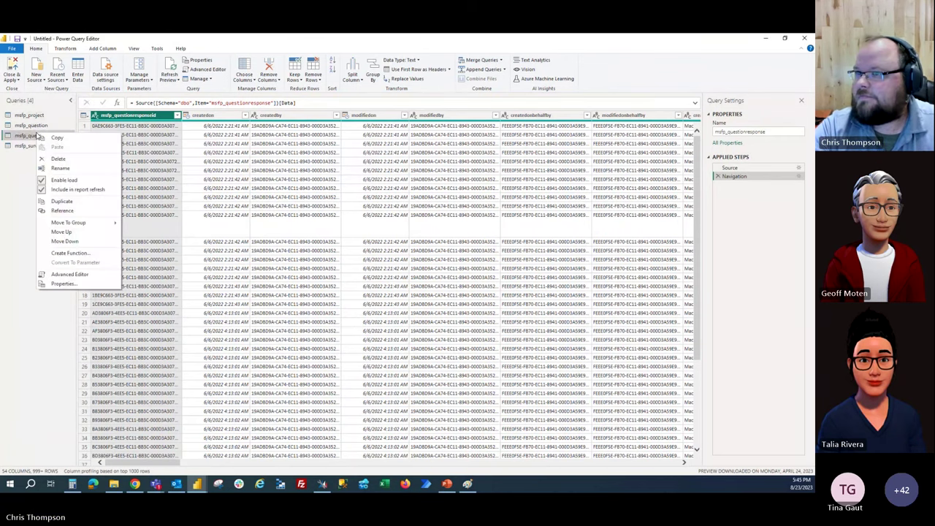
pyautogui.click(194, 37)
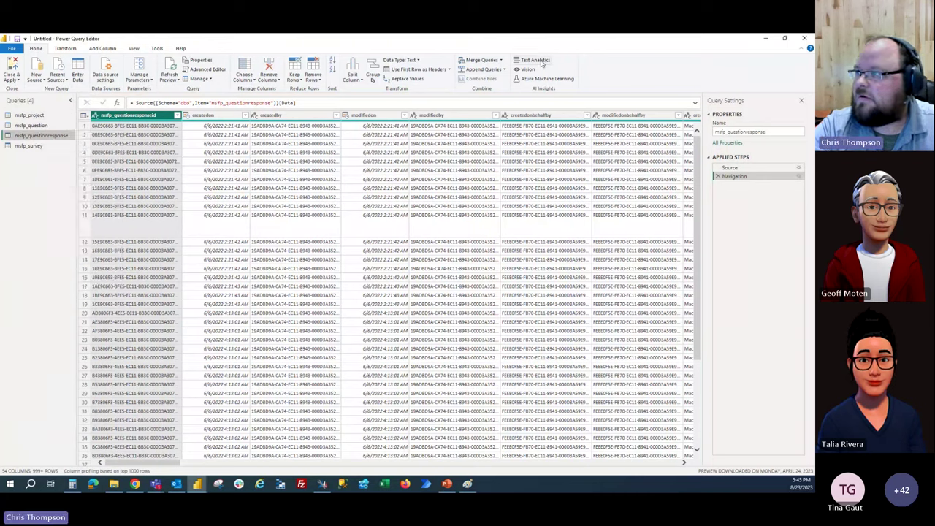
# Start a merge on the msfp_questionresponse query with msfp_question as the second table.
pyautogui.click(501, 60)
pyautogui.click(492, 79)
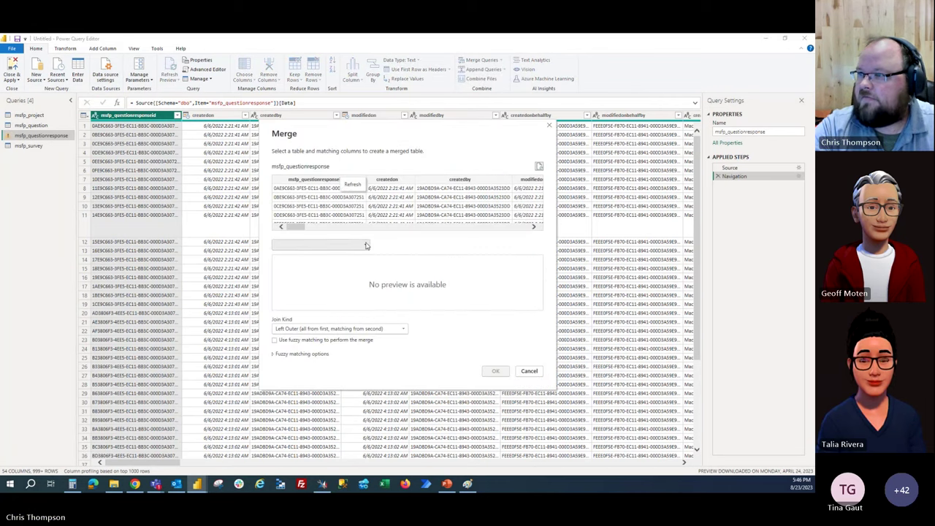
pyautogui.click(366, 247)
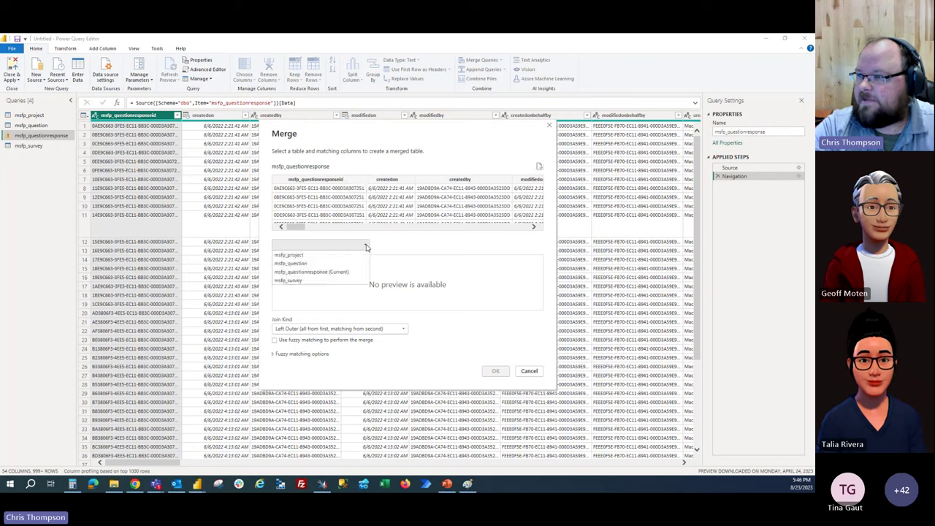
pyautogui.click(291, 263)
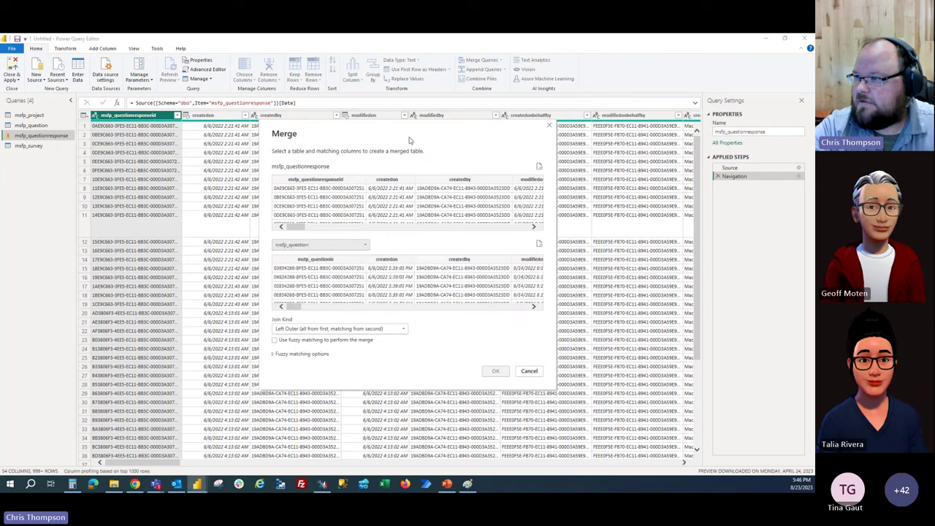
# Examine the response columns in the merge preview and compare them with the msfp_responses_merged query of the 2023 Post Match Survey Scores report.
pyautogui.moveTo(296, 227); pyautogui.dragTo(369, 229)
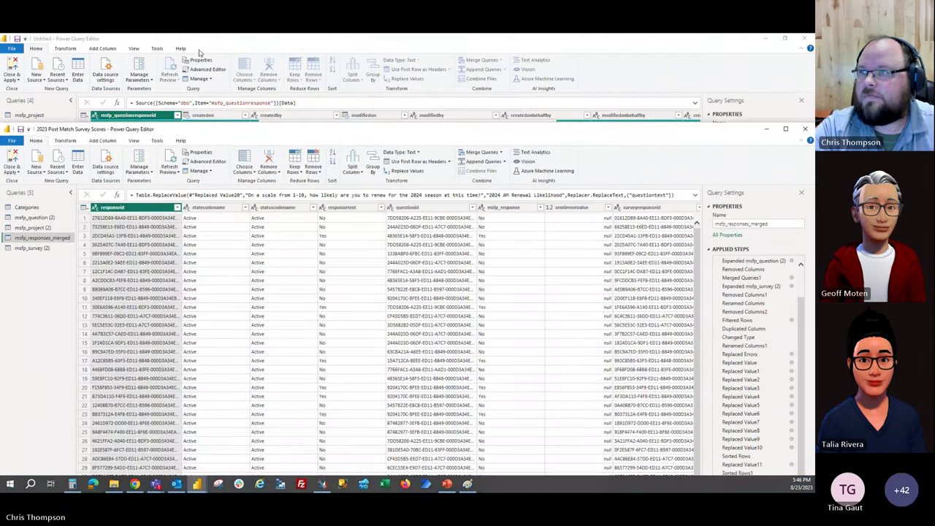
pyautogui.click(198, 51)
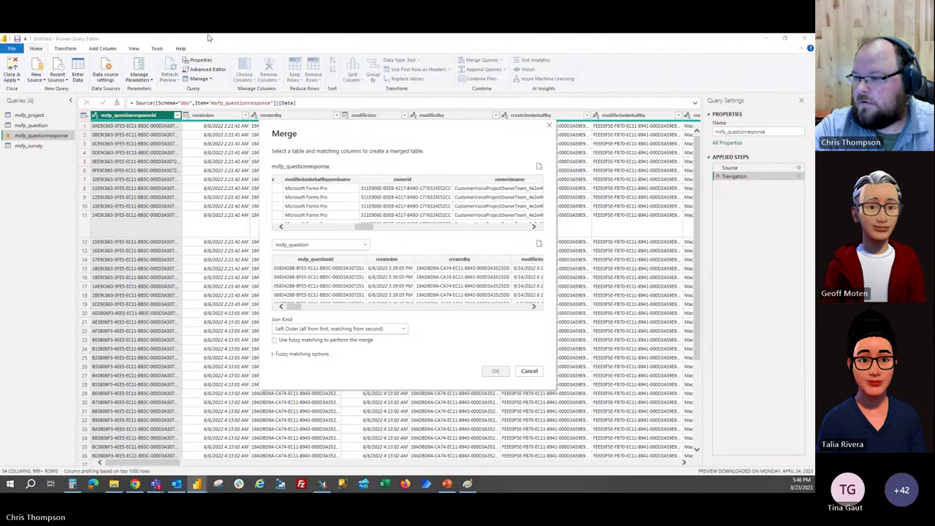
pyautogui.moveTo(198, 484)
pyautogui.click(407, 446)
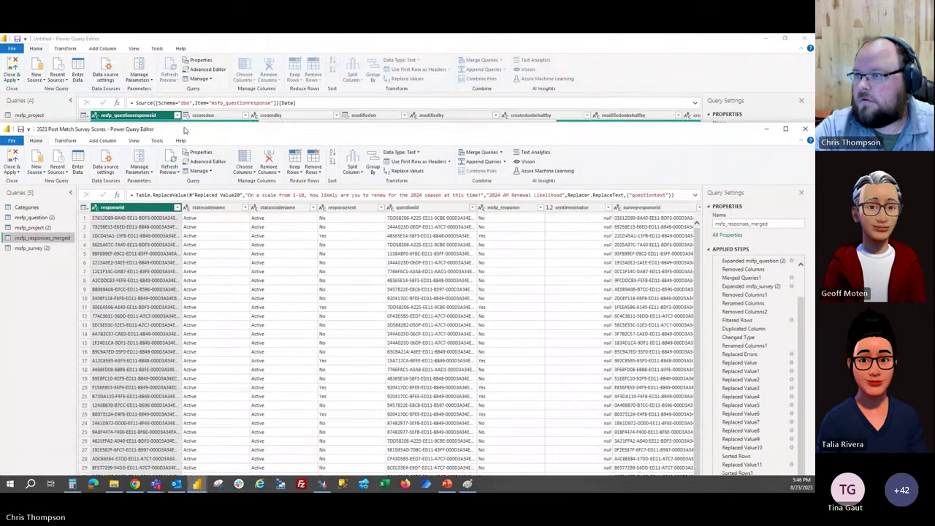
pyautogui.click(182, 120)
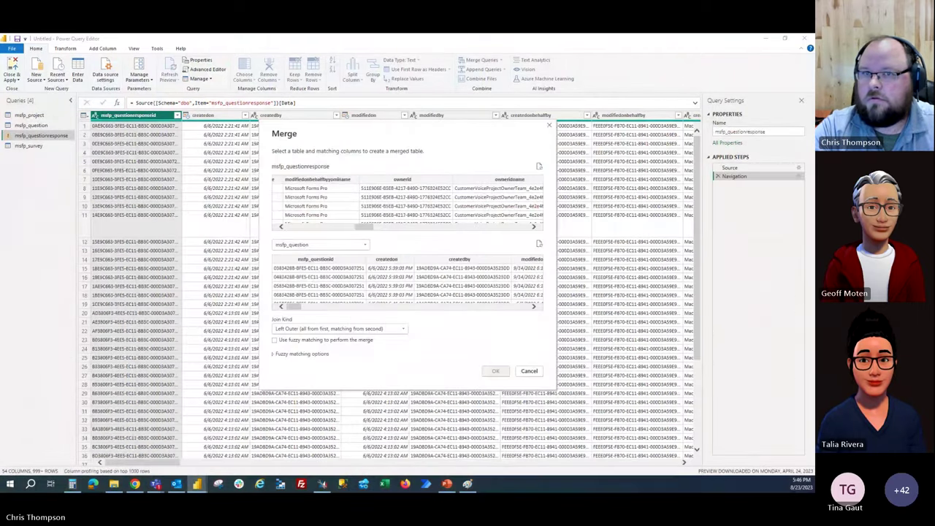
pyautogui.moveTo(374, 228); pyautogui.dragTo(272, 228)
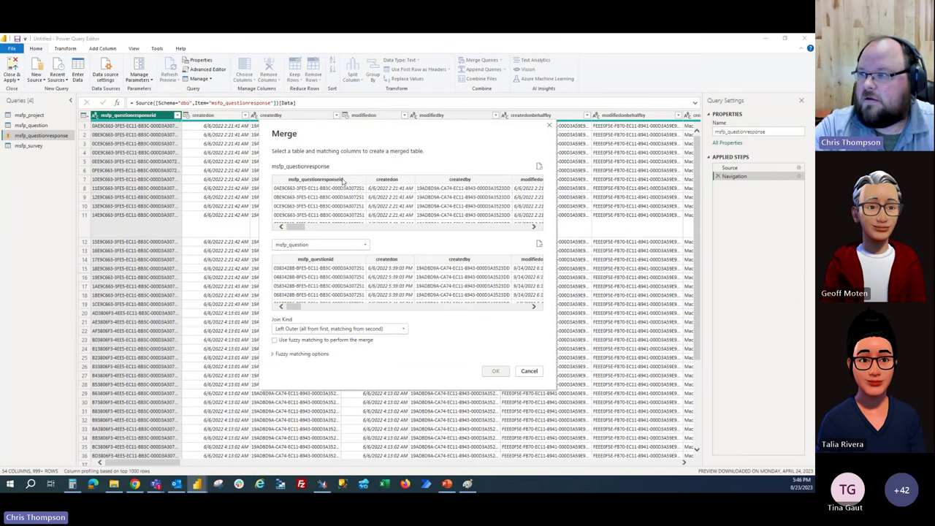
# Merge msfp_questionresponse with msfp_question on their msfp_questionid columns, using a left outer join.
pyautogui.click(327, 217)
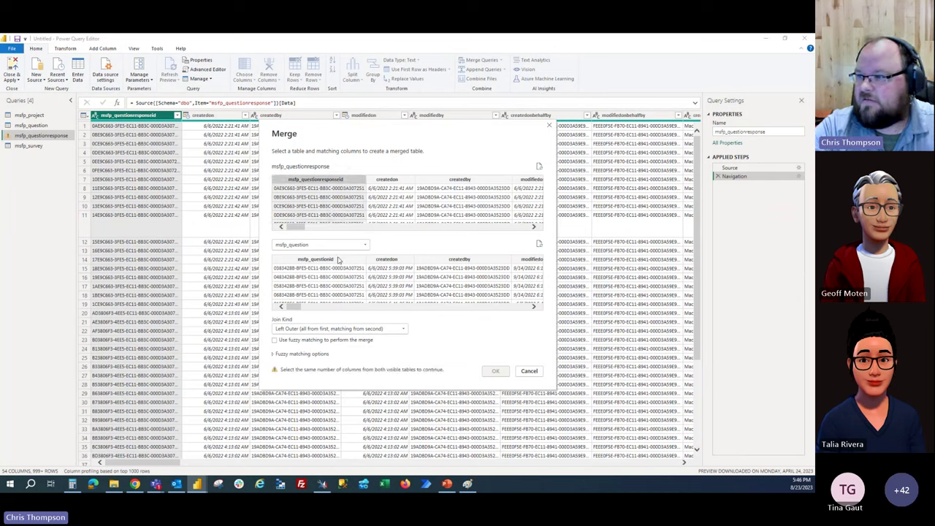
pyautogui.click(338, 260)
pyautogui.moveTo(303, 307); pyautogui.dragTo(337, 307)
pyautogui.moveTo(305, 231)
pyautogui.mouseDown()
pyautogui.moveTo(451, 239)
pyautogui.moveTo(292, 230)
pyautogui.mouseUp()
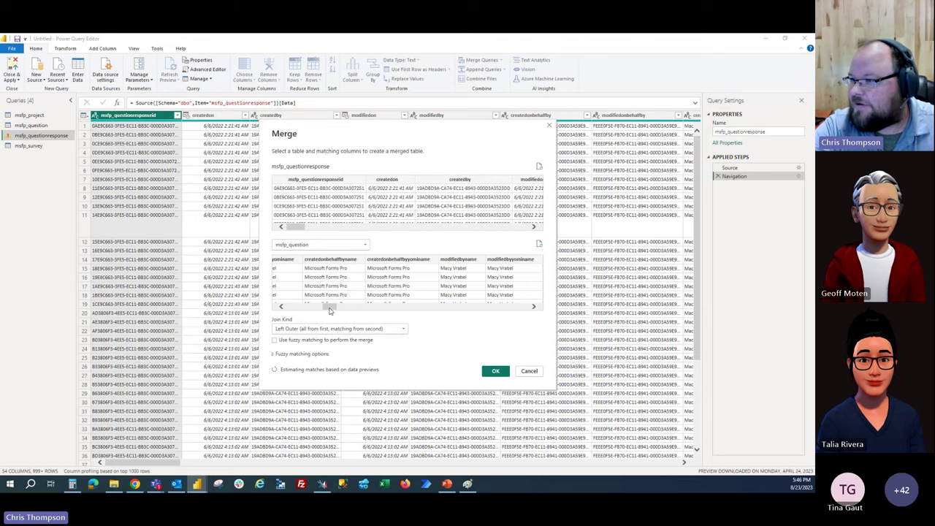
pyautogui.moveTo(329, 310); pyautogui.dragTo(292, 309)
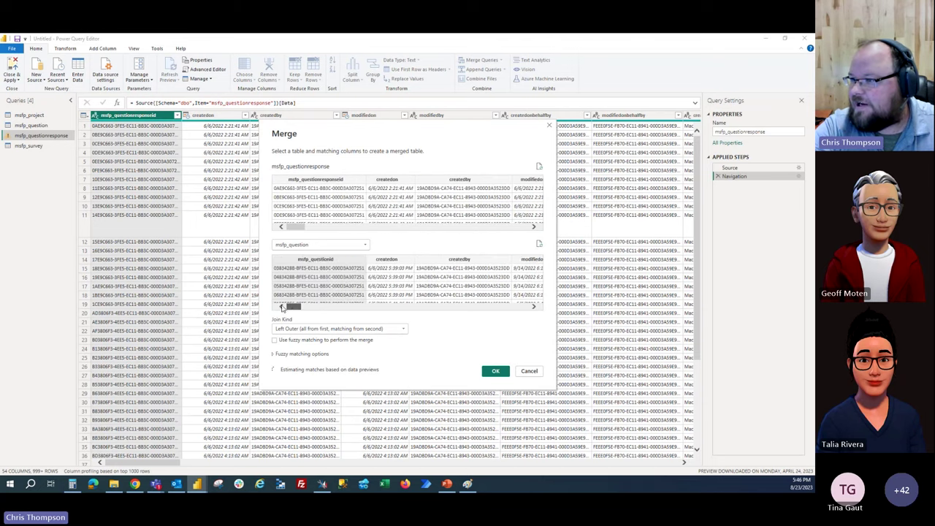
pyautogui.click(494, 372)
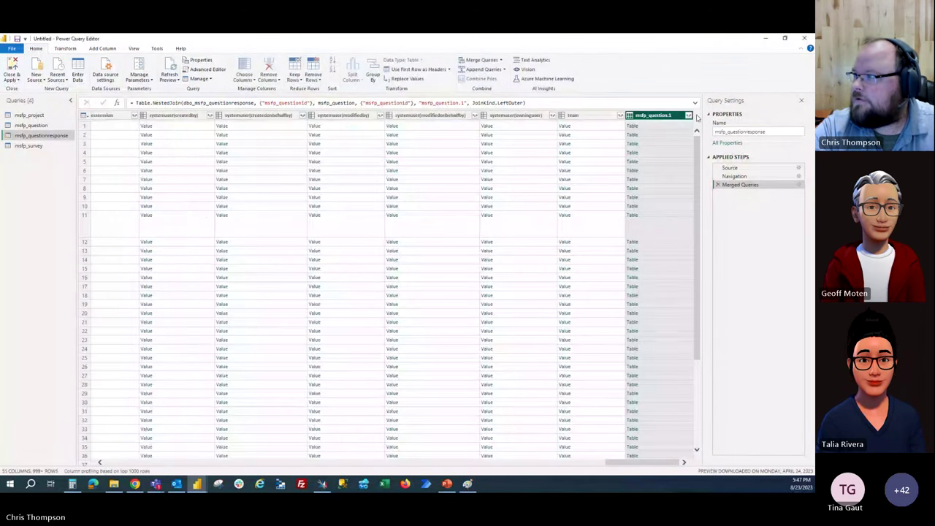
# Begin expanding the merged msfp_question.1 column, clearing all its columns and selecting only msfp_name.
pyautogui.click(689, 115)
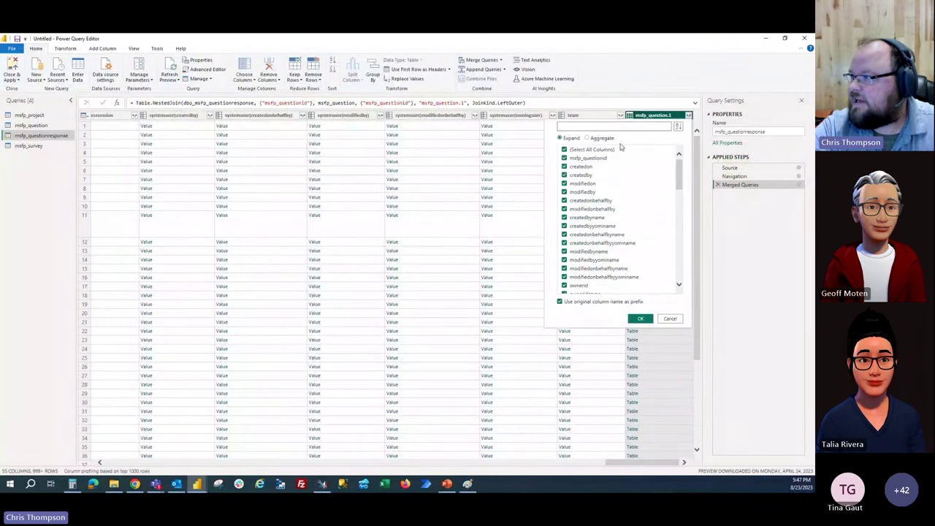
pyautogui.click(565, 150)
pyautogui.scroll(-2, 652, 224)
pyautogui.scroll(-3, 652, 224)
pyautogui.scroll(-1, 652, 224)
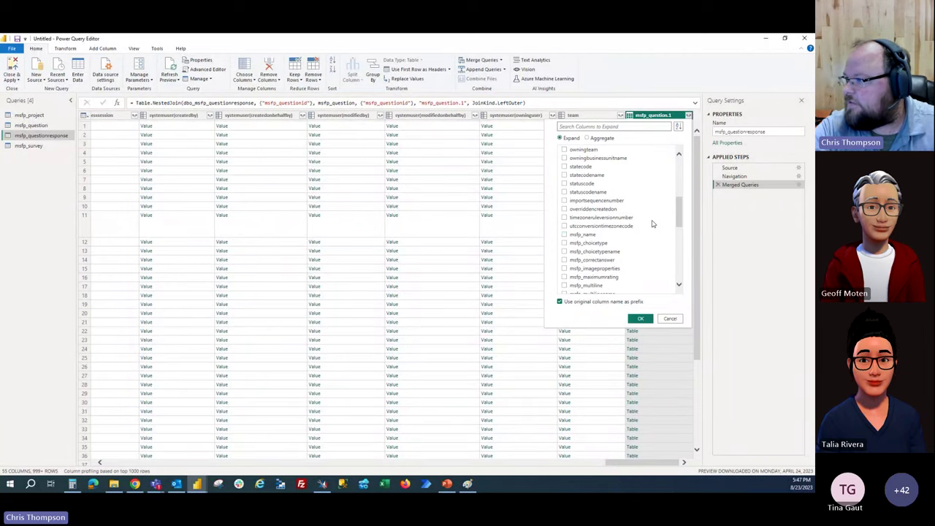
pyautogui.click(565, 235)
pyautogui.scroll(-3, 653, 227)
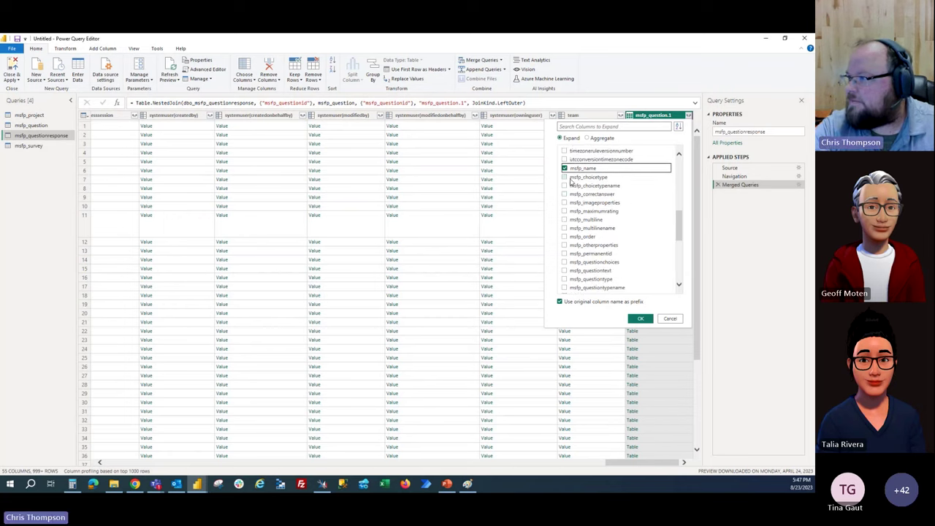
# Add msfp_choicetypename and msfp_otherproperties to the columns selected for expansion, leaving msfp_choicetype out.
pyautogui.click(565, 176)
pyautogui.click(564, 186)
pyautogui.click(564, 177)
pyautogui.scroll(-1, 645, 206)
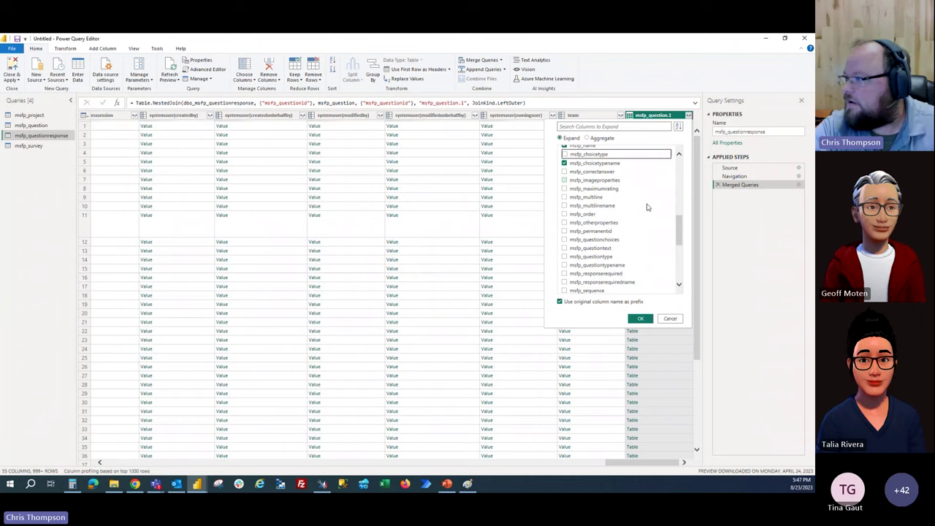
pyautogui.click(565, 222)
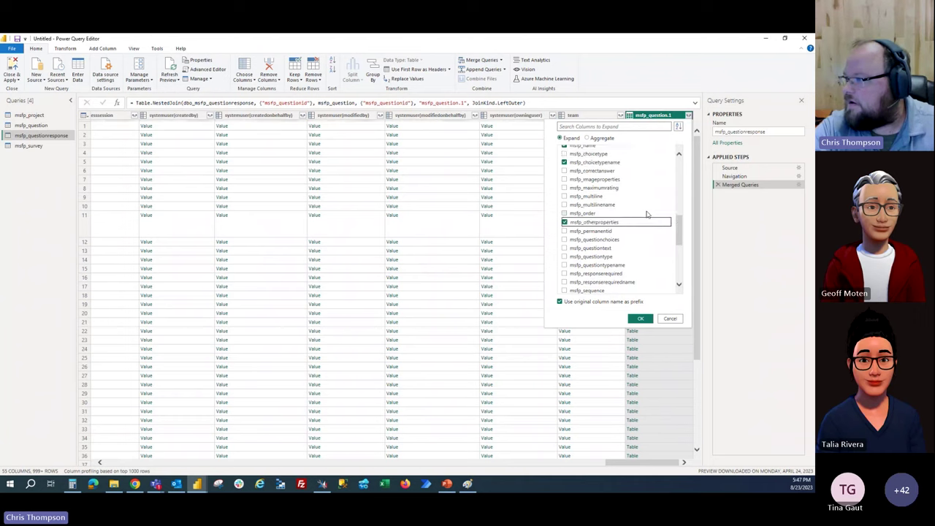
# Include msfp_questiontext, msfp_questiontype, msfp_responserequiredname and msfp_surveyname in the selection and expand msfp_question.1.
pyautogui.scroll(-1, 646, 214)
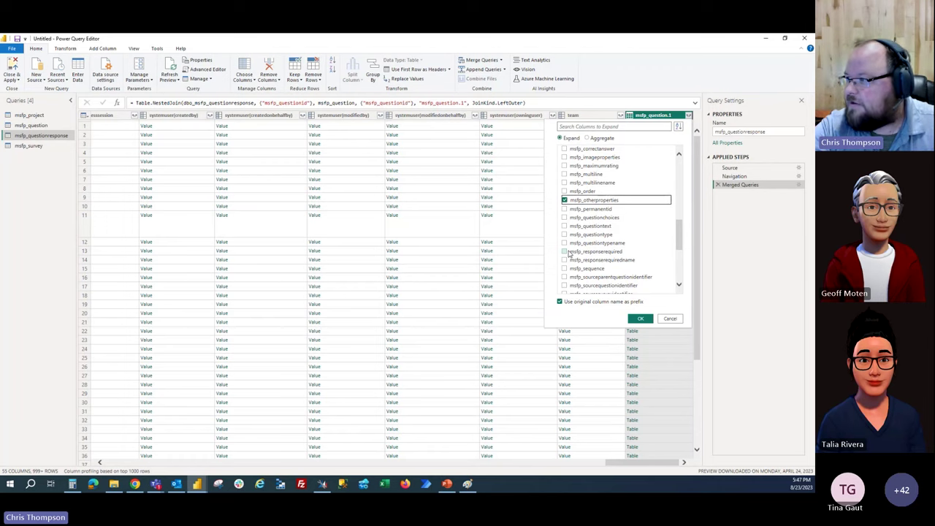
pyautogui.click(565, 259)
pyautogui.click(565, 226)
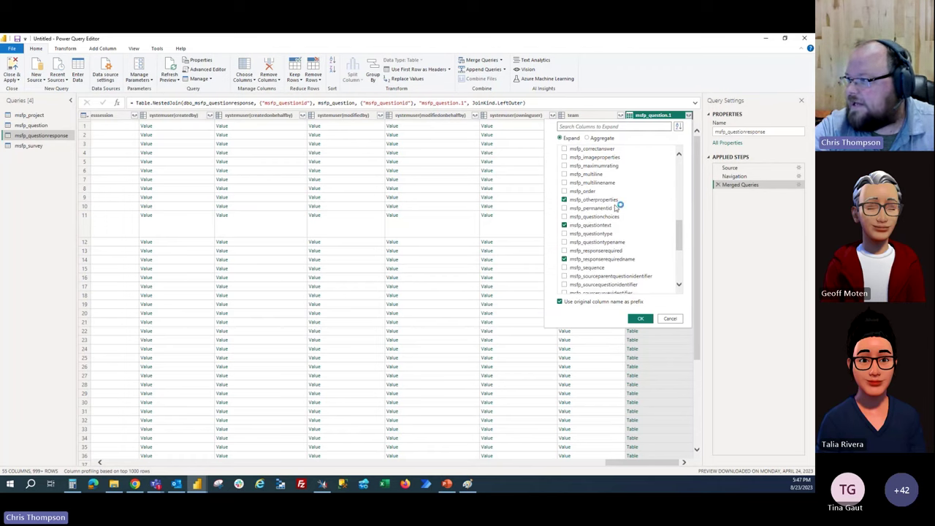
pyautogui.click(565, 234)
pyautogui.scroll(-3, 566, 237)
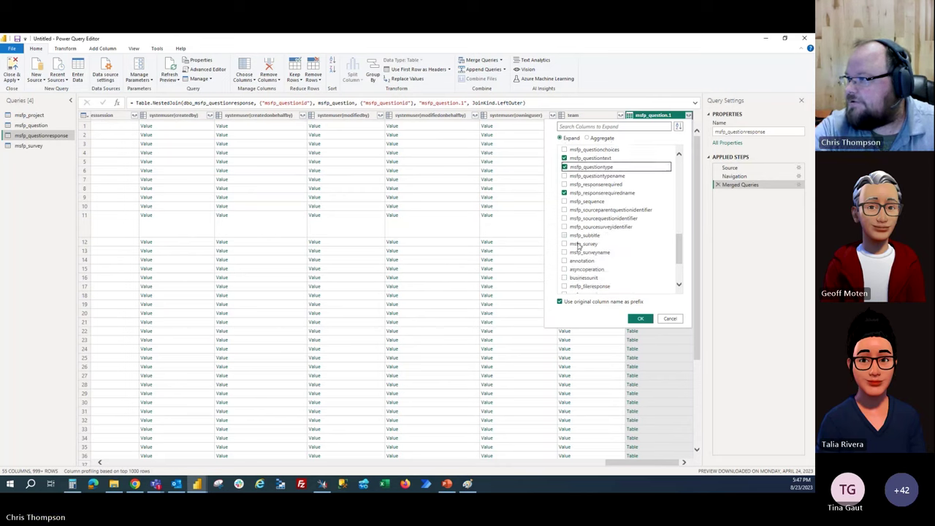
pyautogui.click(564, 252)
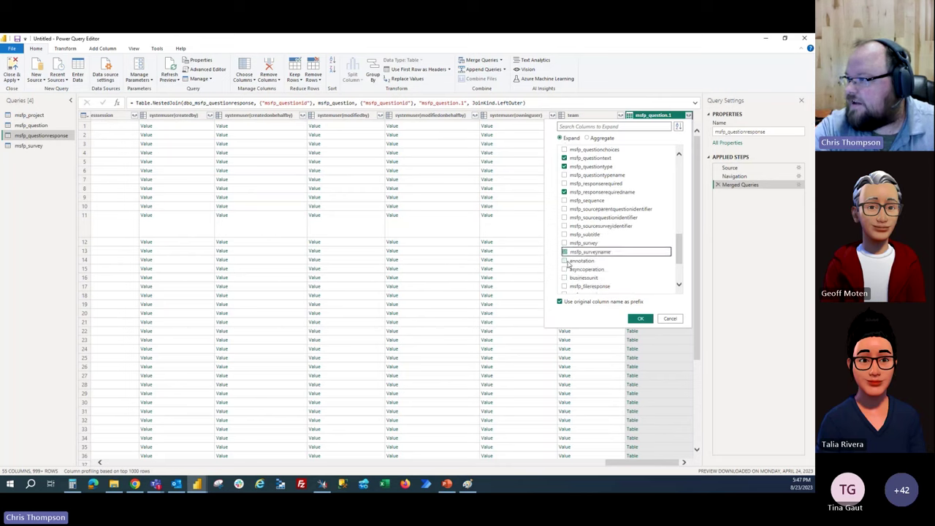
pyautogui.scroll(-3, 661, 245)
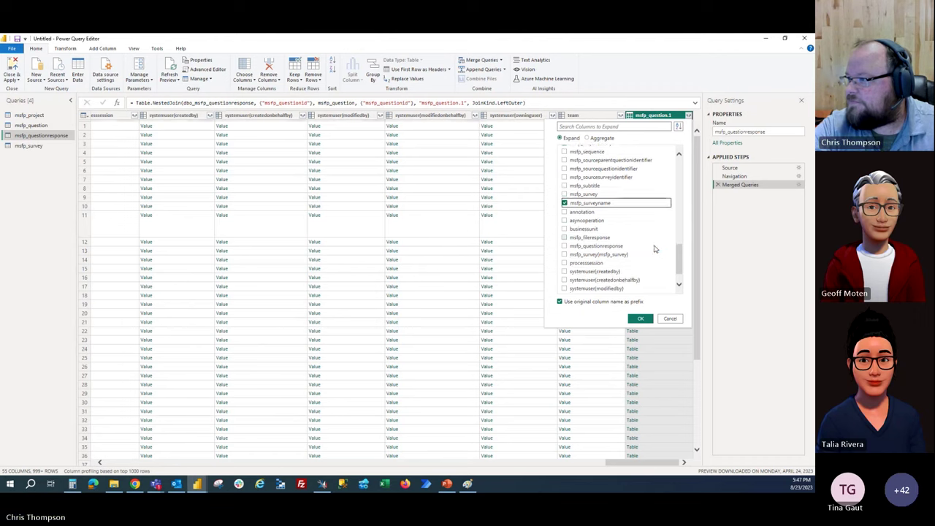
pyautogui.click(640, 319)
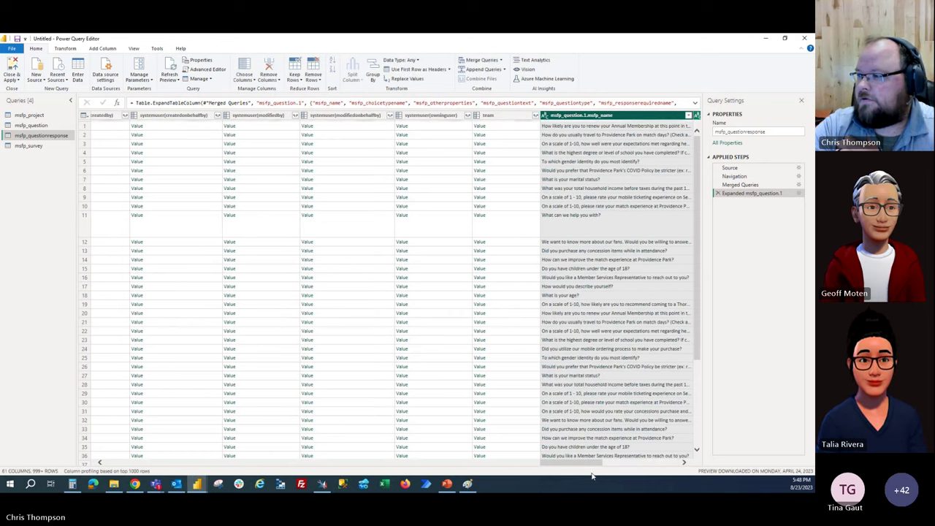
# Examine the expanded query's survey-related columns and check what the msfp_surveyresponse column offers for expansion, without expanding it.
pyautogui.moveTo(592, 467); pyautogui.dragTo(502, 455)
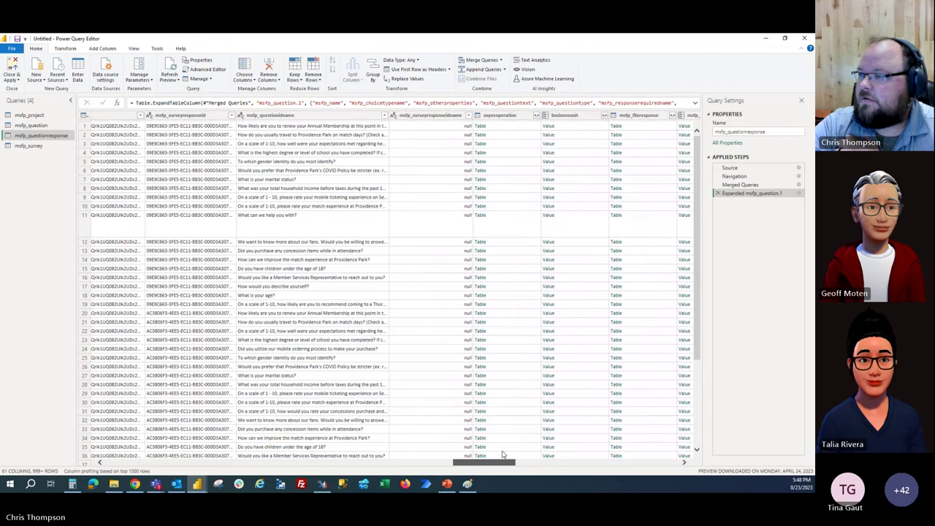
pyautogui.moveTo(502, 455); pyautogui.dragTo(521, 456)
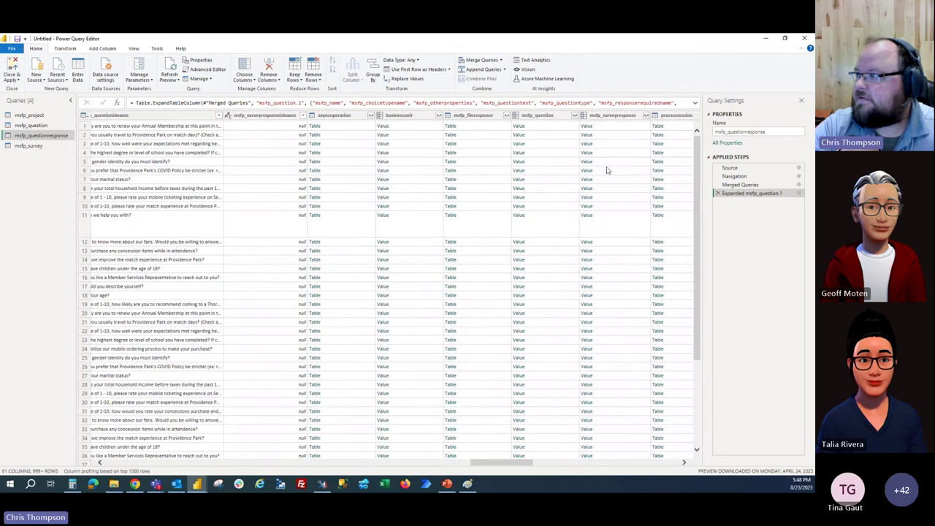
pyautogui.click(646, 116)
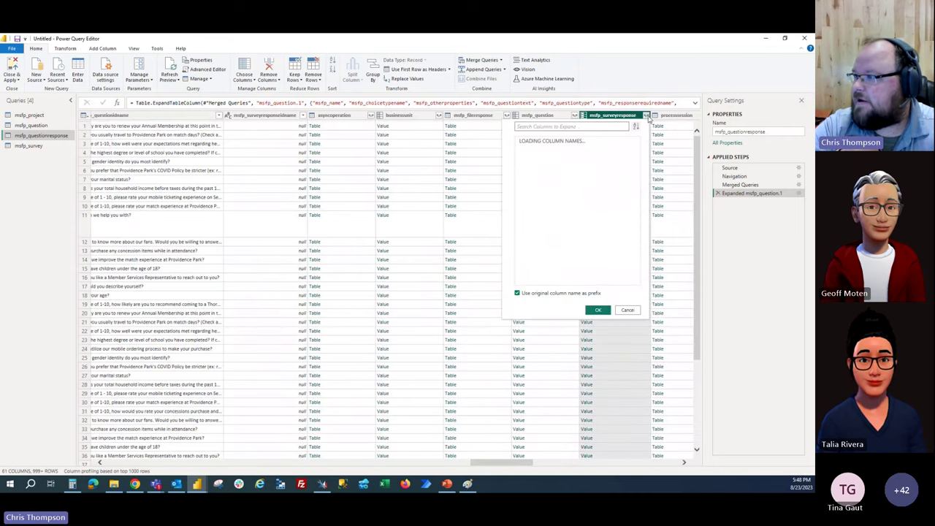
pyautogui.click(627, 311)
pyautogui.moveTo(521, 462); pyautogui.dragTo(115, 438)
pyautogui.click(501, 60)
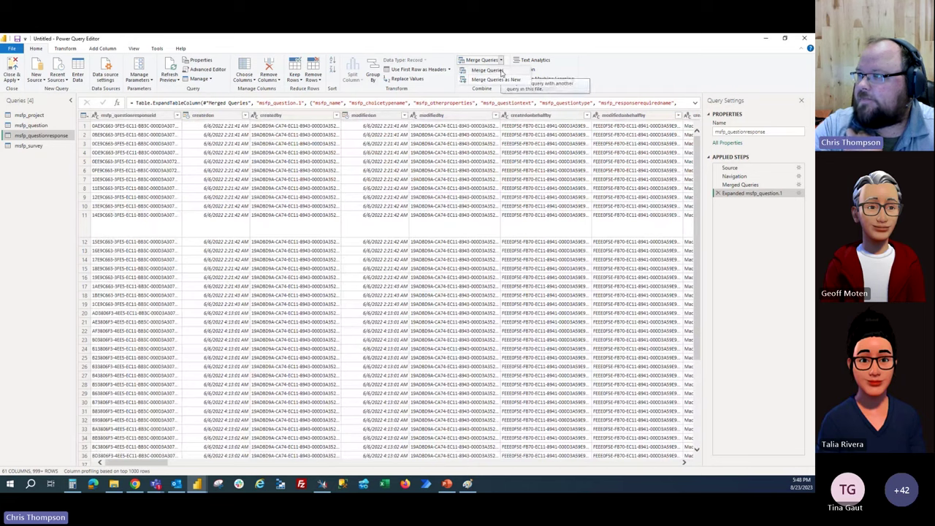
pyautogui.click(501, 71)
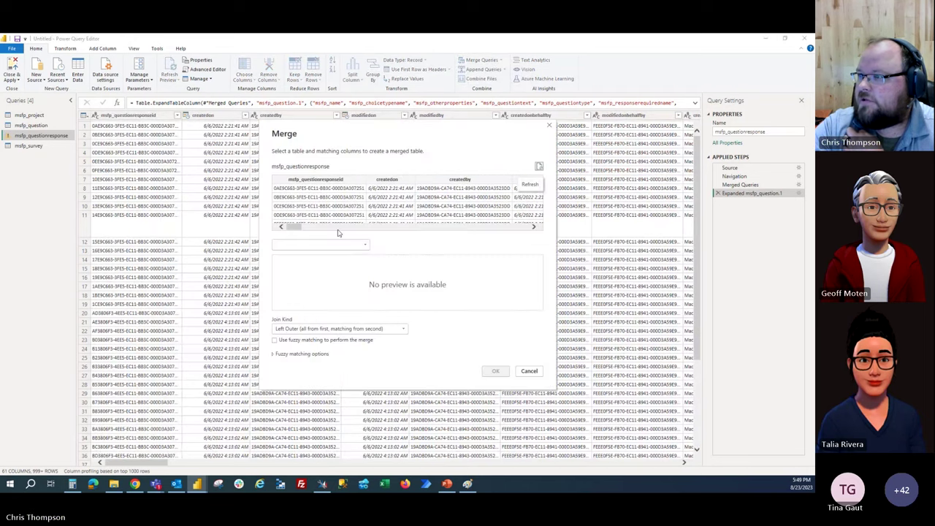
pyautogui.click(314, 245)
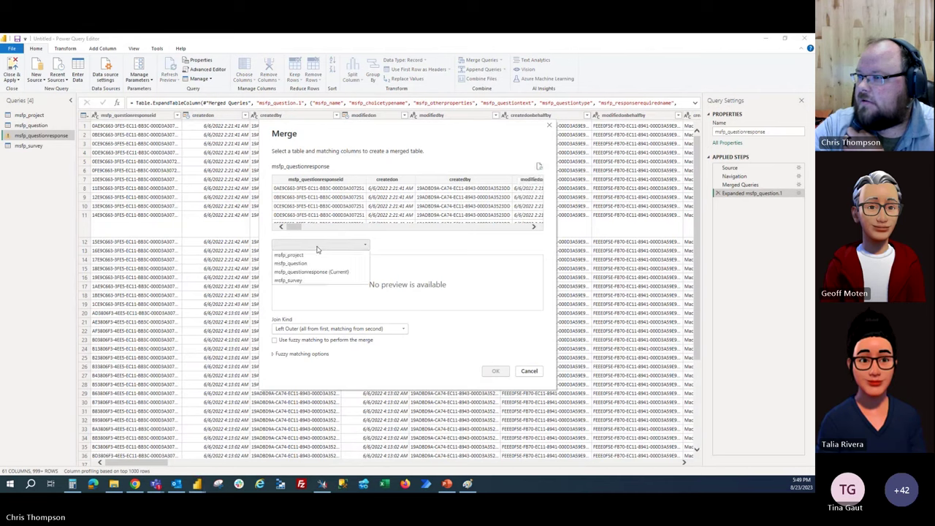
pyautogui.click(297, 281)
pyautogui.moveTo(295, 226); pyautogui.dragTo(282, 245)
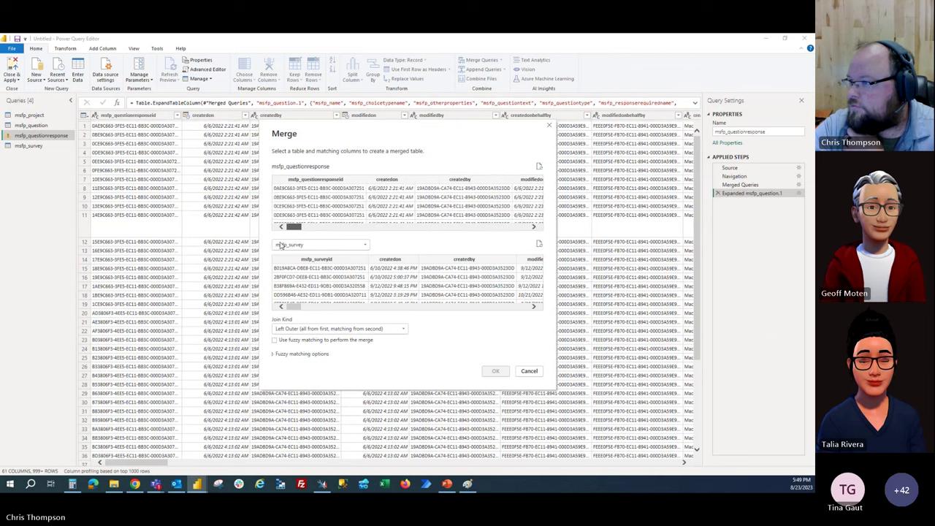
pyautogui.click(531, 370)
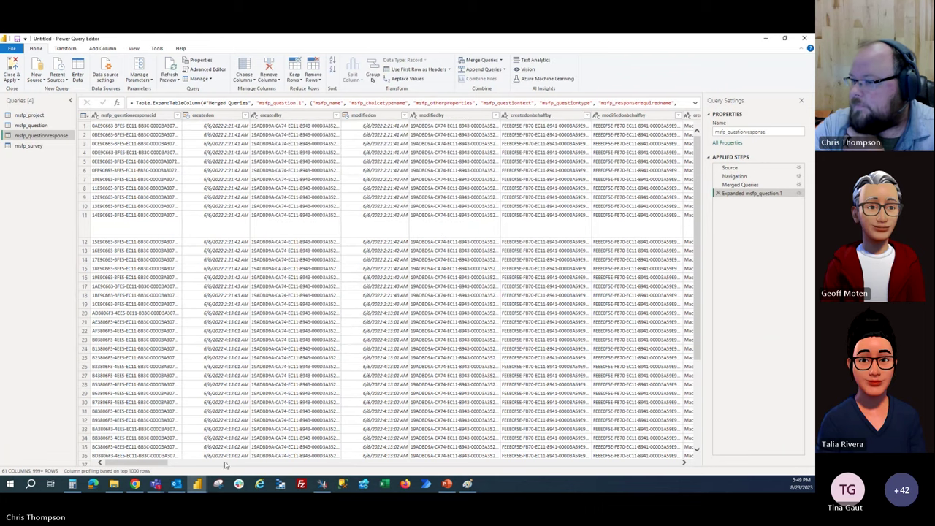
# Edit the Expanded msfp_question.1 step to also include the msfp_survey column.
pyautogui.moveTo(154, 466); pyautogui.dragTo(193, 464)
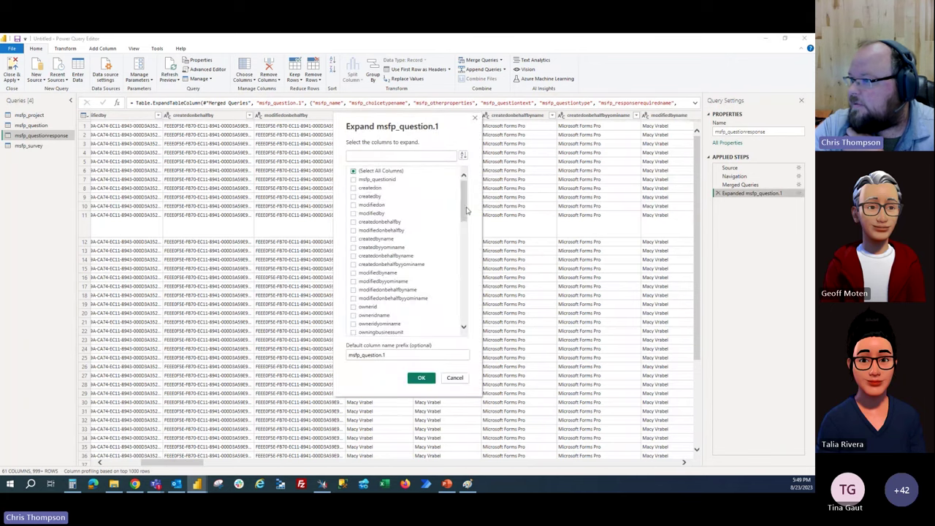
pyautogui.moveTo(467, 210); pyautogui.dragTo(466, 307)
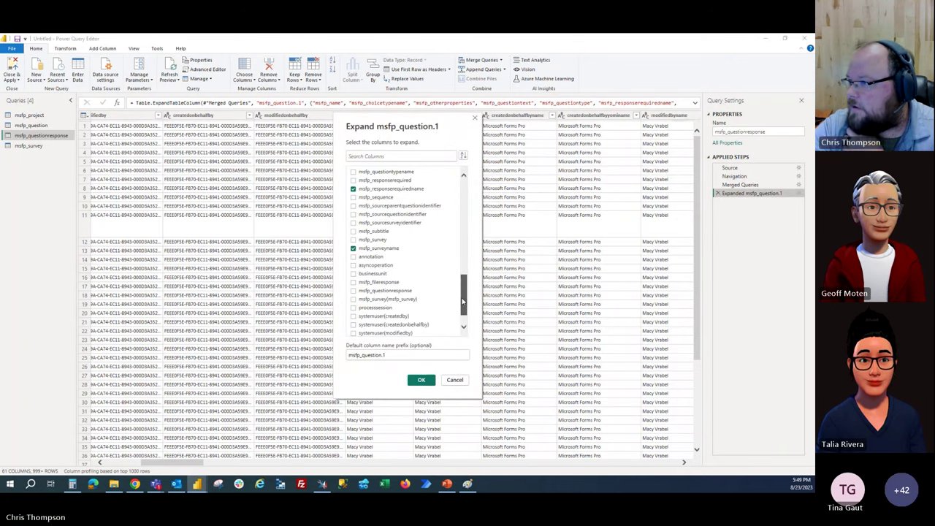
pyautogui.click(421, 380)
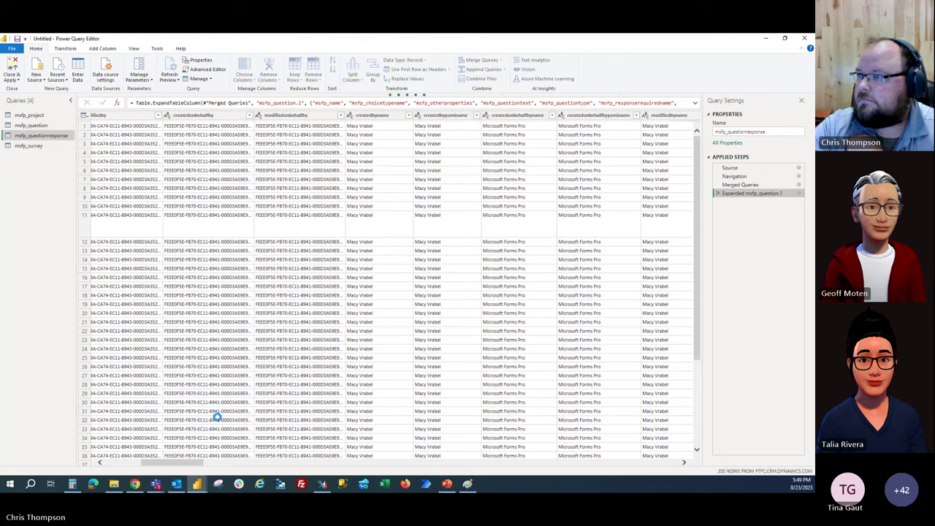
pyautogui.moveTo(194, 465); pyautogui.dragTo(681, 463)
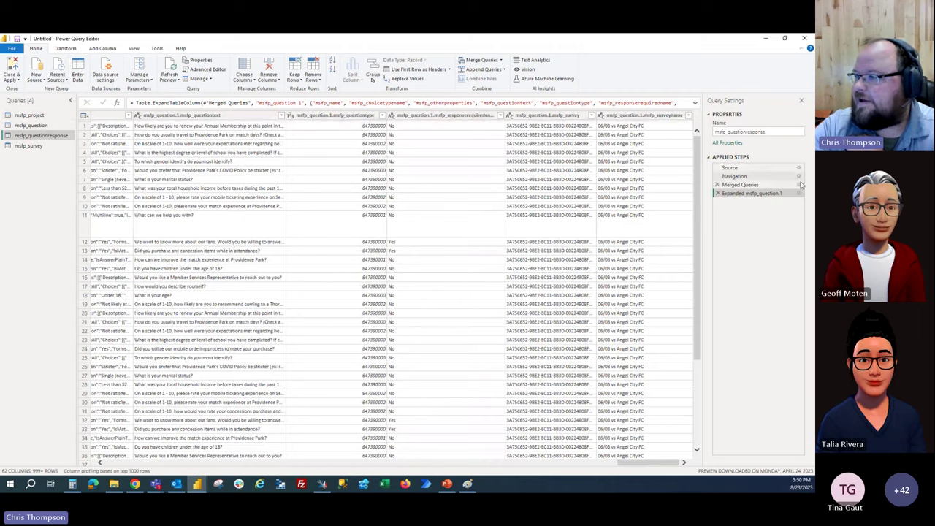
# Merge msfp_questionresponse with msfp_survey, matching msfp_question.1.msfp_survey to msfp_surveyid with a left outer join.
pyautogui.click(799, 193)
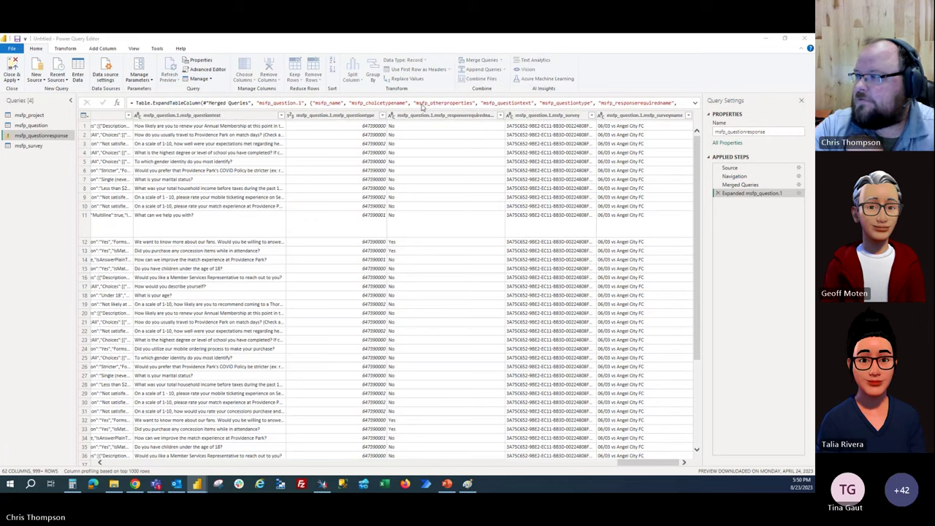
pyautogui.moveTo(297, 230); pyautogui.dragTo(520, 227)
pyautogui.click(412, 183)
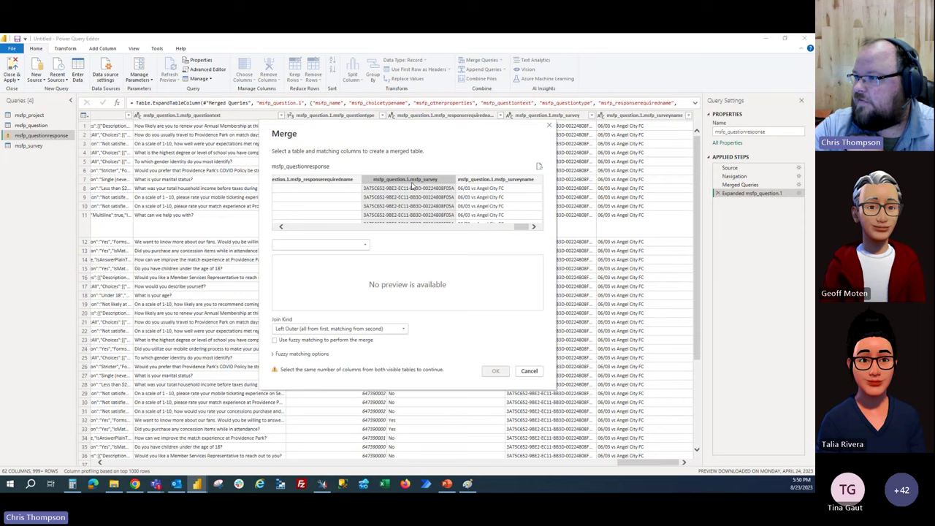
pyautogui.click(320, 244)
pyautogui.click(303, 254)
pyautogui.moveTo(298, 307); pyautogui.dragTo(308, 307)
pyautogui.click(365, 245)
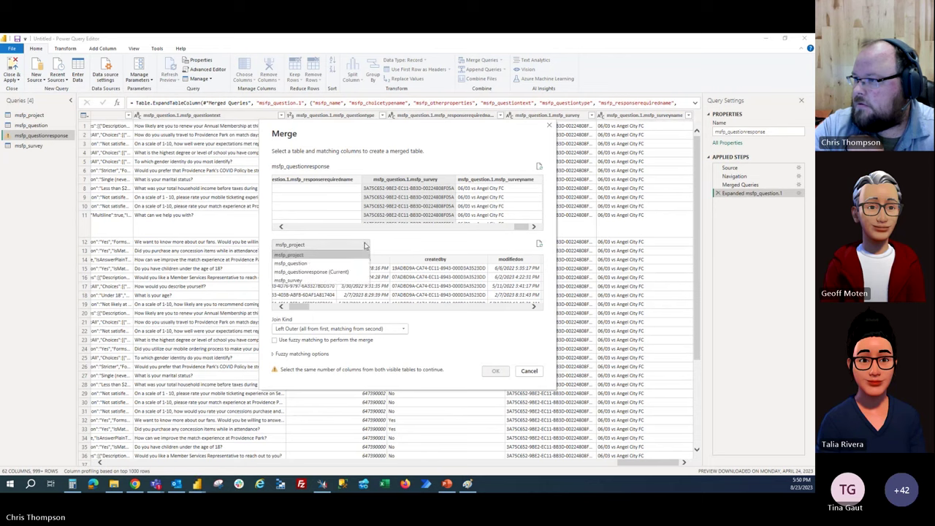
pyautogui.click(292, 279)
pyautogui.moveTo(303, 307); pyautogui.dragTo(294, 306)
pyautogui.click(322, 259)
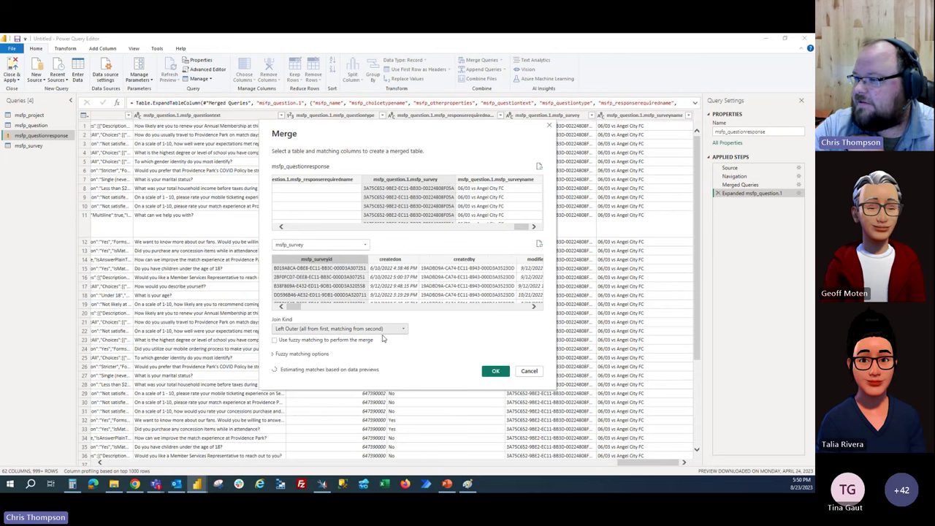
pyautogui.click(496, 372)
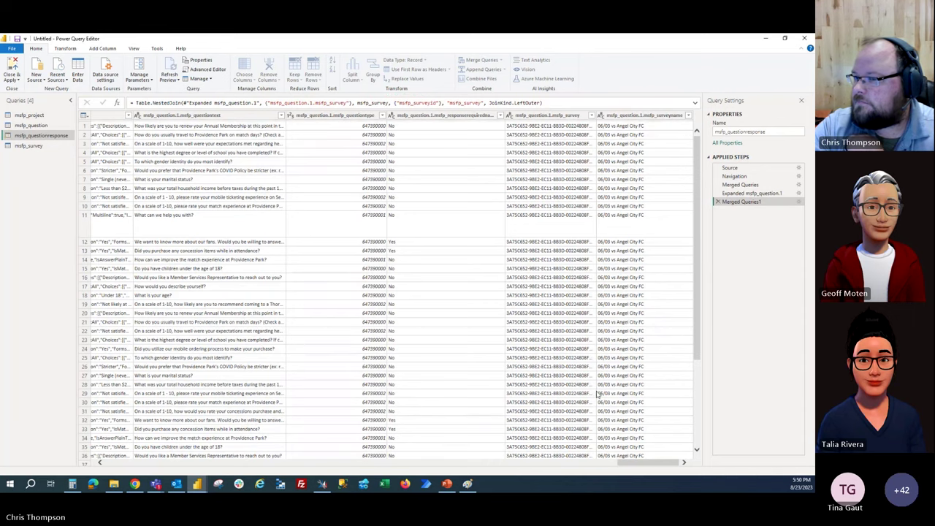
# Expand the merged msfp_survey column in msfp_questionresponse to include only msfp_project, keeping the original column name as prefix.
pyautogui.click(688, 116)
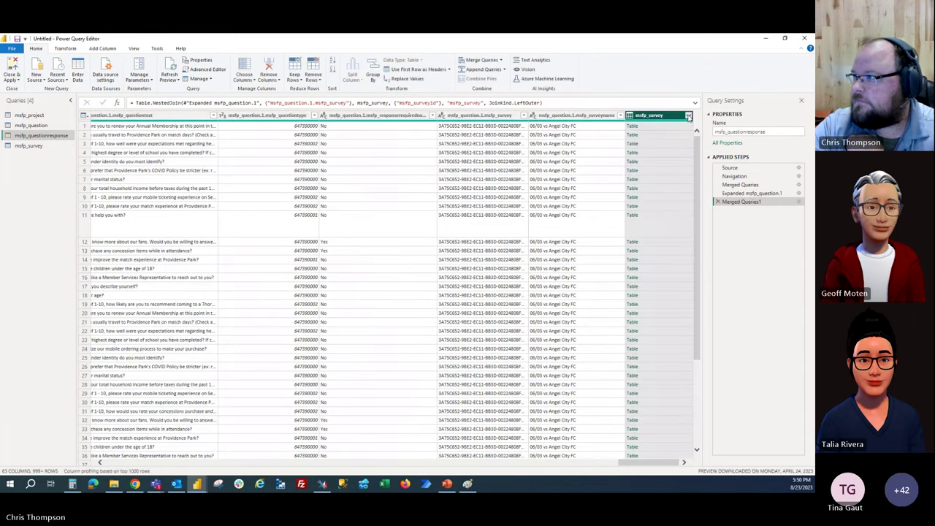
pyautogui.click(564, 149)
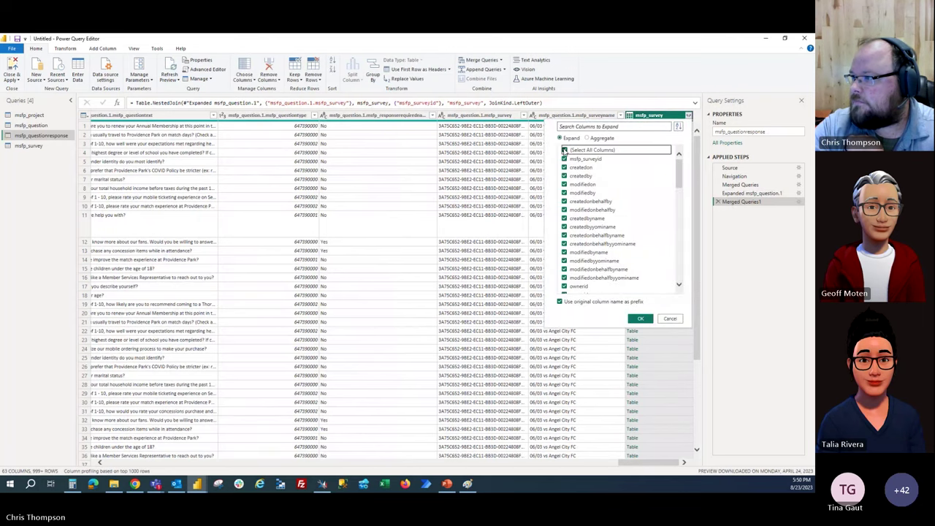
pyautogui.moveTo(679, 180); pyautogui.dragTo(680, 236)
pyautogui.click(564, 214)
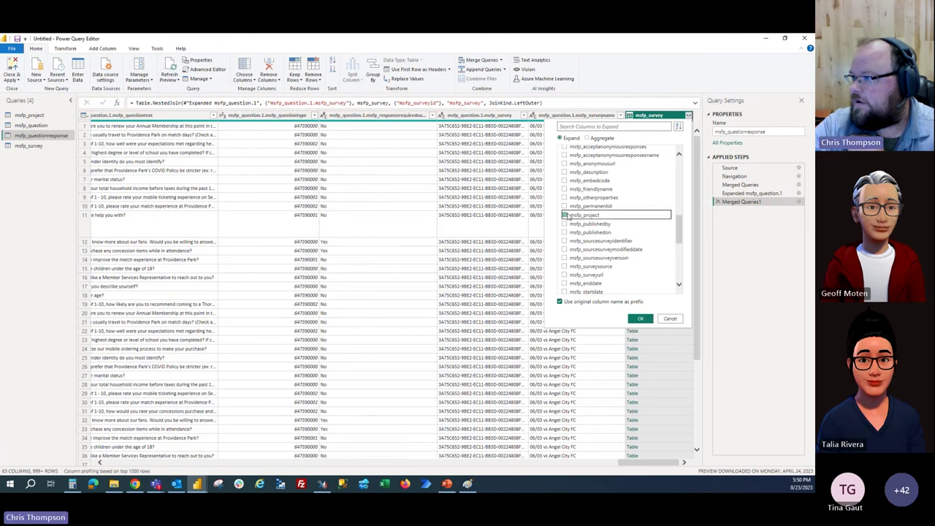
pyautogui.click(640, 319)
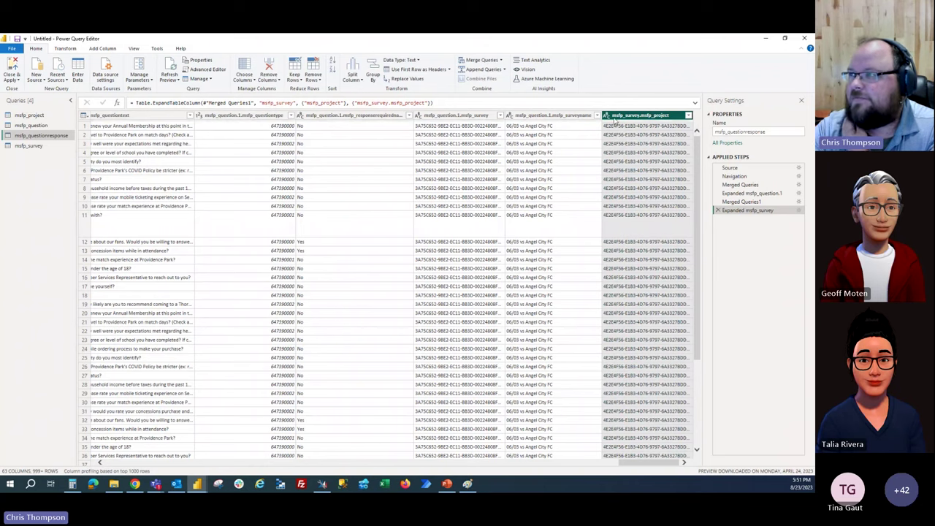
# Merge msfp_questionresponse with msfp_project, matching msfp_survey.msfp_project to msfp_projectid with a left outer join.
pyautogui.click(501, 60)
pyautogui.click(490, 71)
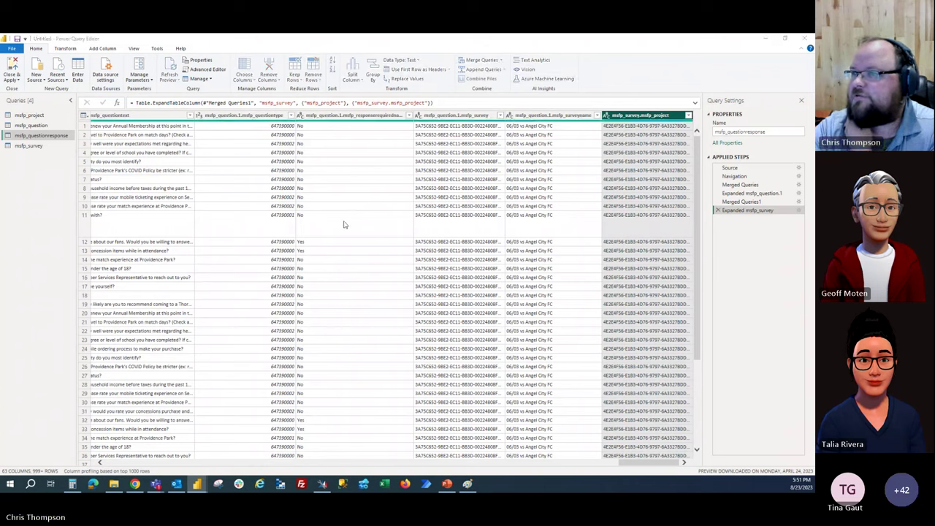
pyautogui.moveTo(295, 227); pyautogui.dragTo(520, 226)
pyautogui.click(529, 188)
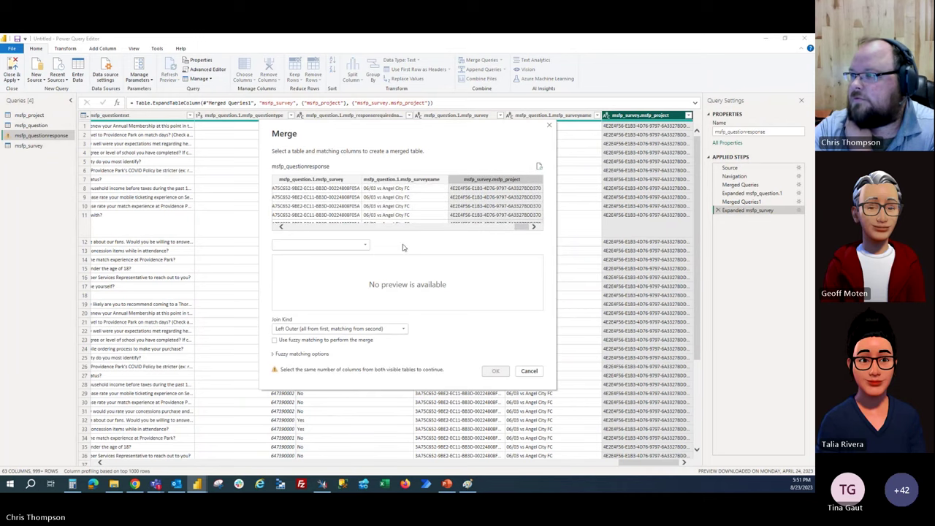
pyautogui.click(350, 245)
pyautogui.click(317, 262)
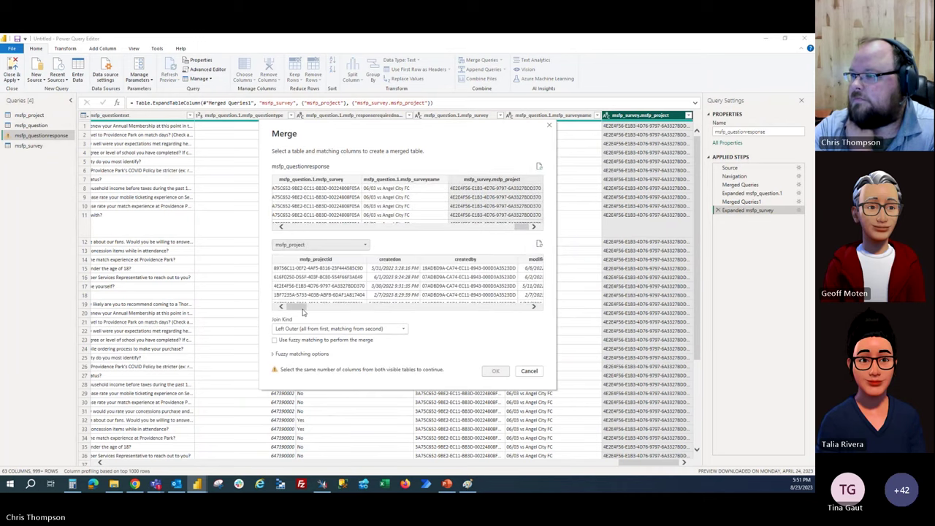
pyautogui.click(339, 261)
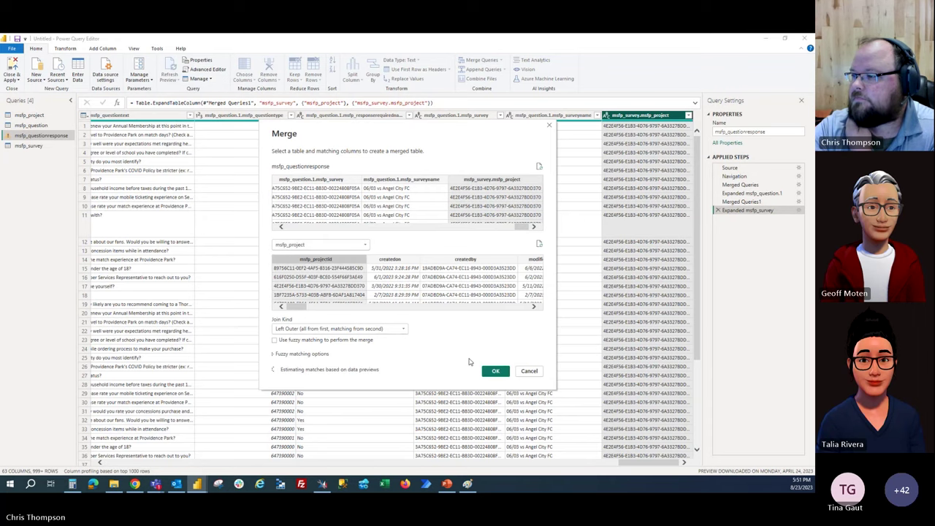
pyautogui.click(495, 371)
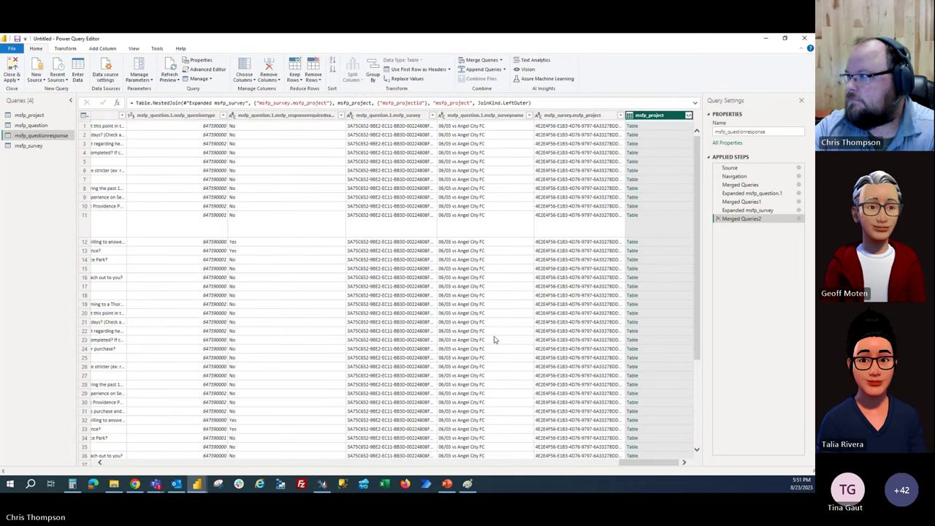
# Expand the merged msfp_project column to include only msfp_name, keeping the original column name as prefix.
pyautogui.click(688, 116)
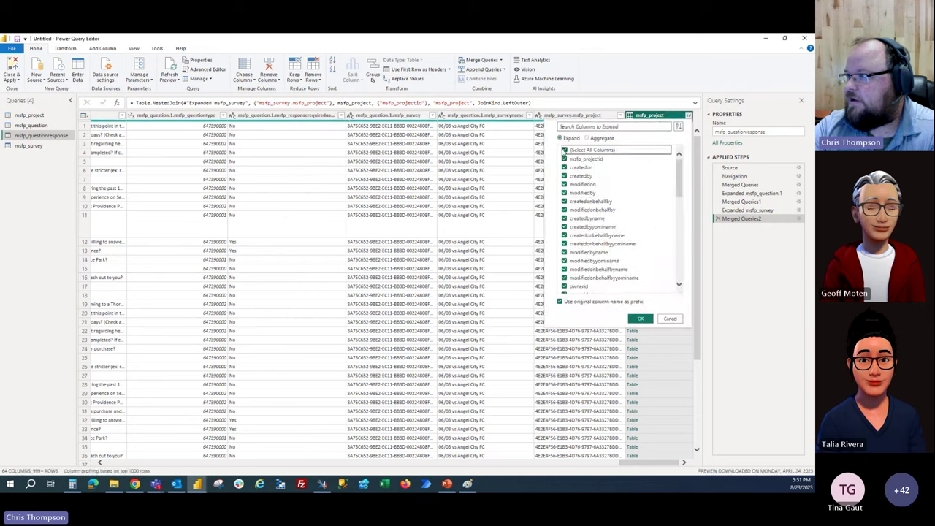
pyautogui.scroll(-10, 655, 231)
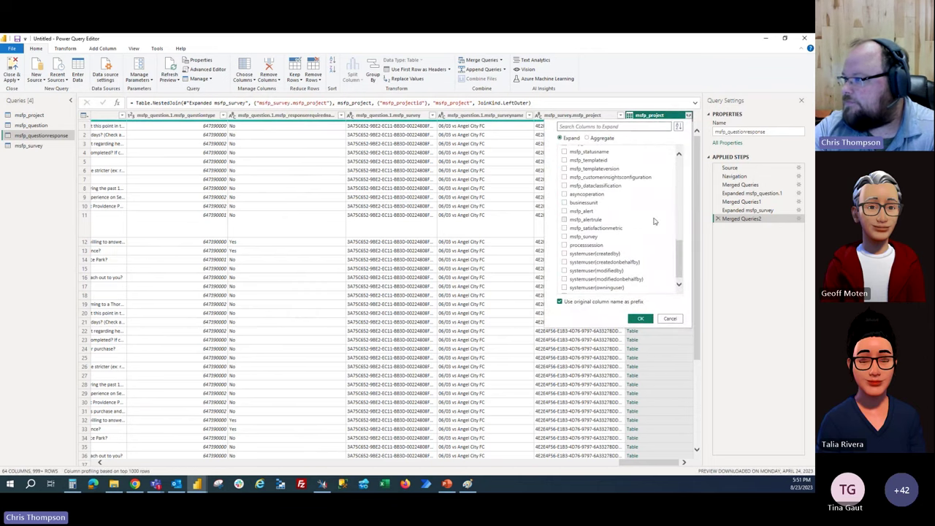
pyautogui.scroll(4, 628, 191)
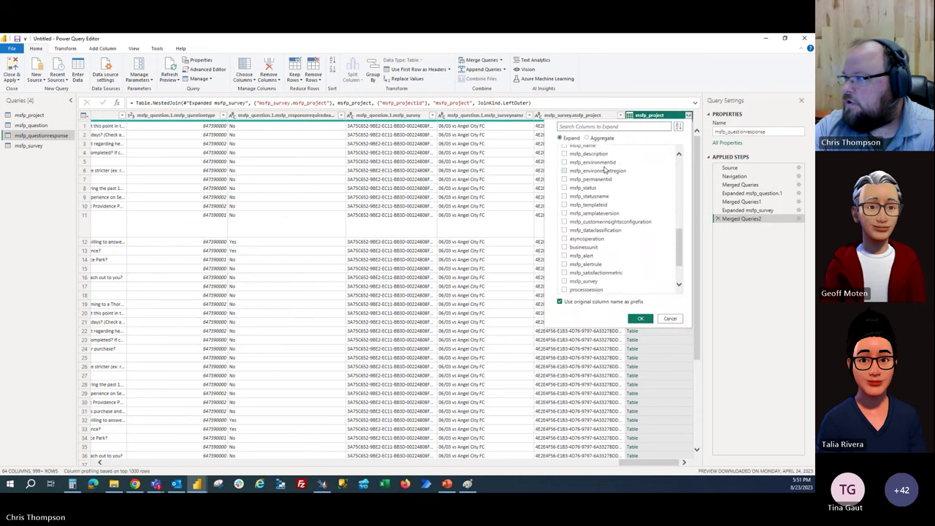
pyautogui.scroll(-3, 634, 223)
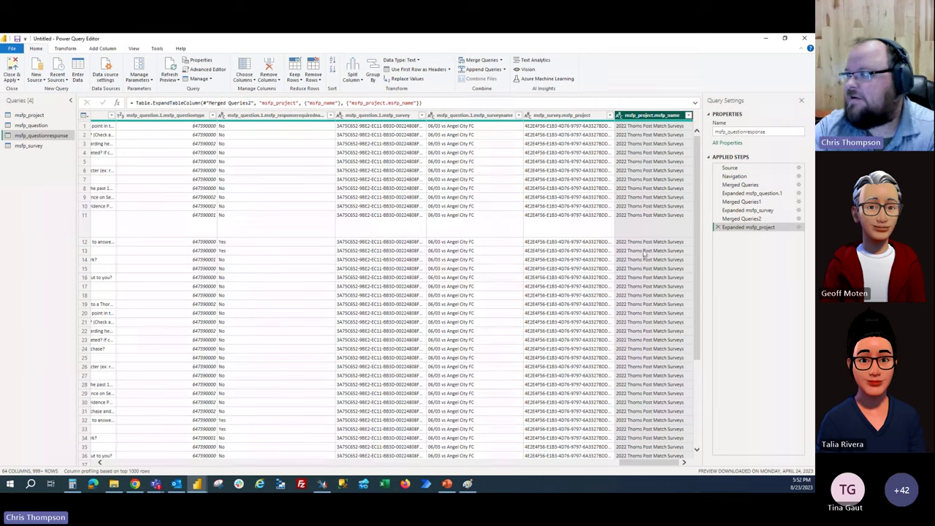
# Check the project names available for filtering in msfp_project.msfp_name and review the applied steps of msfp_responses_merged in the 2023 Post Match Survey Scores query editor.
pyautogui.click(688, 115)
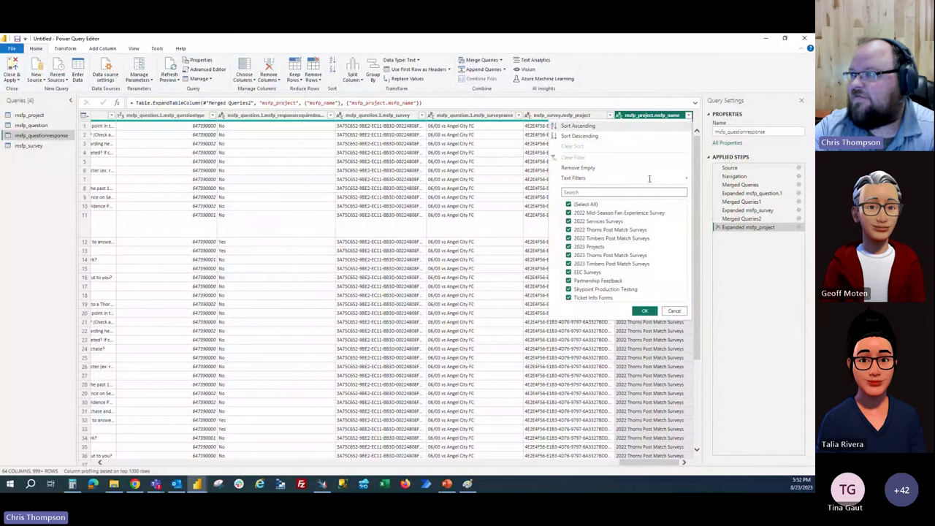
pyautogui.click(464, 286)
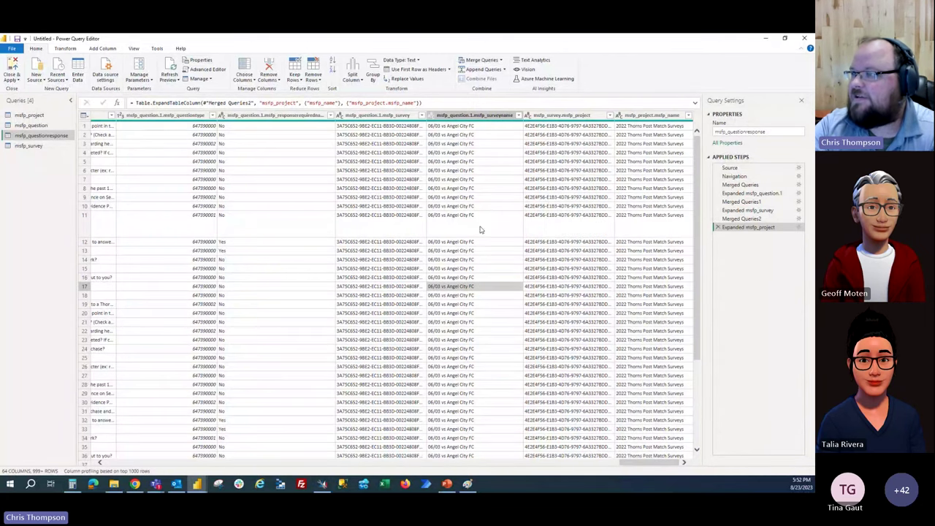
pyautogui.moveTo(665, 463); pyautogui.dragTo(197, 463)
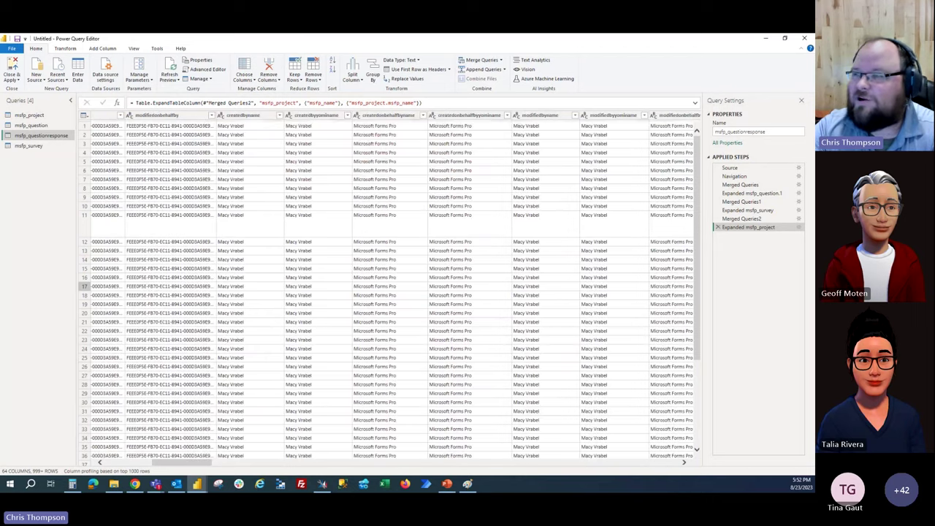
pyautogui.hotkey('alt', 'Tab')
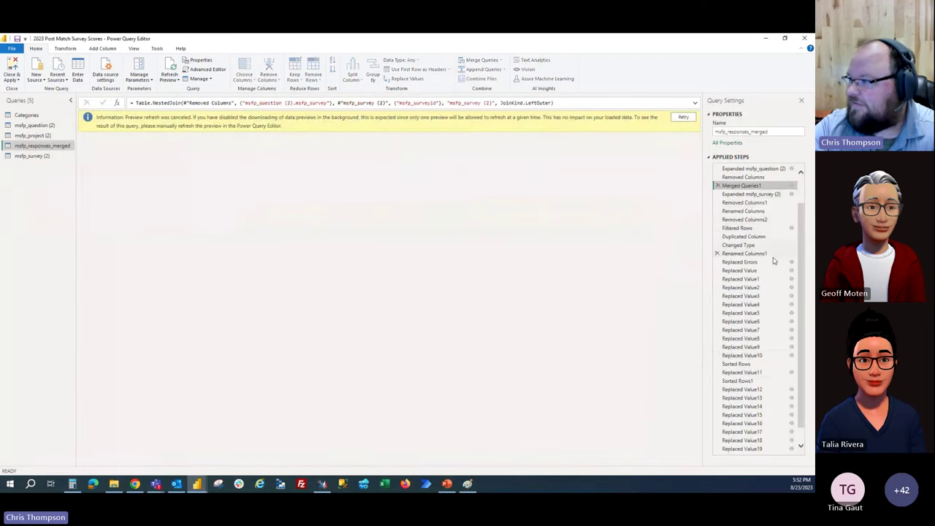
pyautogui.scroll(-1, 770, 289)
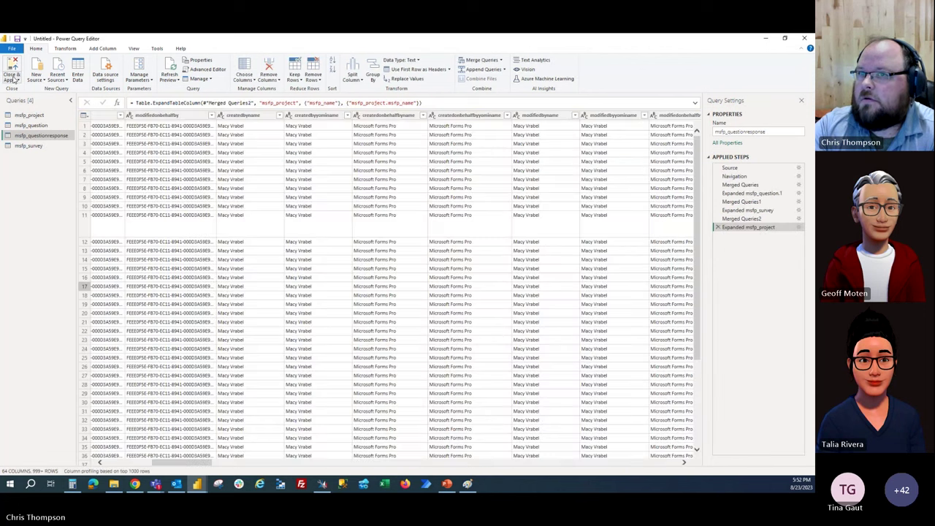
# Return to the 2023 Post Match Survey Scores report and examine the Average Survey Scores Over Time chart.
pyautogui.click(12, 48)
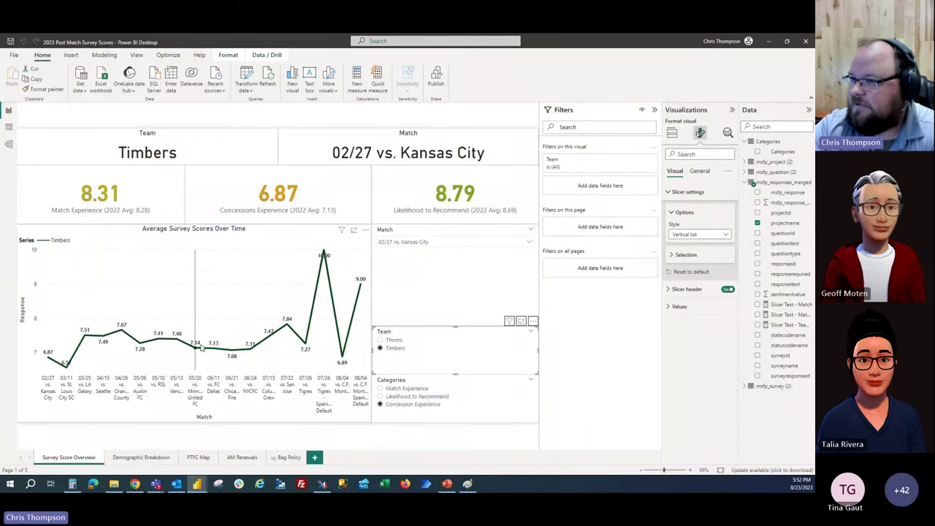
pyautogui.click(196, 265)
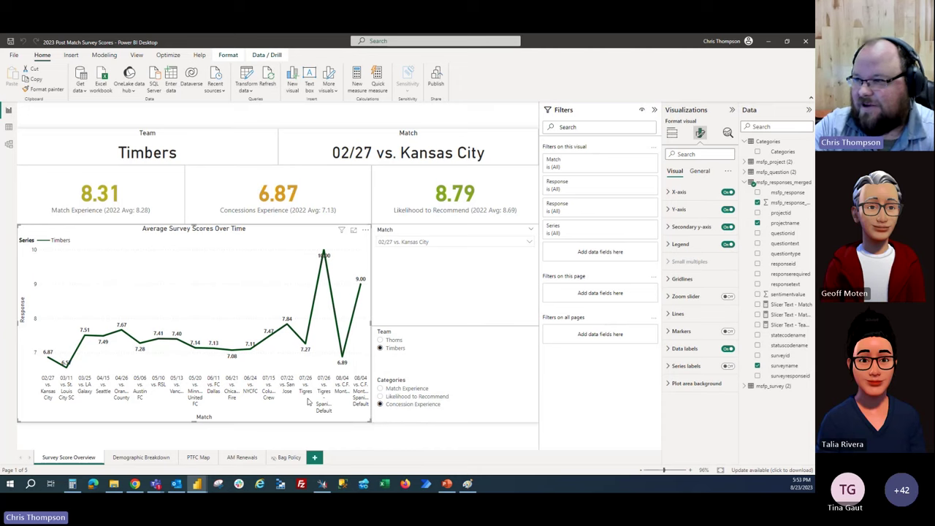
pyautogui.moveTo(328, 343)
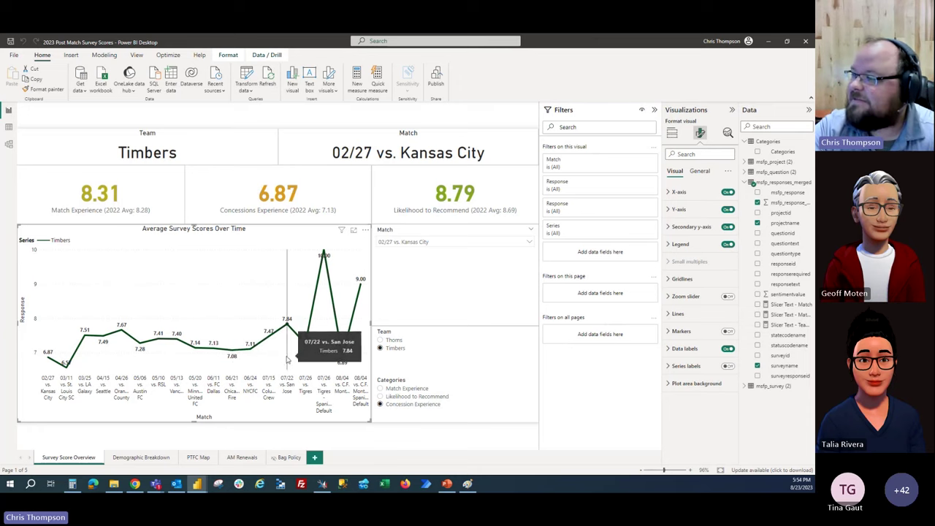
# Compare the Timbers score trend for the Likelihood to Recommend and Match Experience categories, leaving Match Experience selected.
pyautogui.click(403, 397)
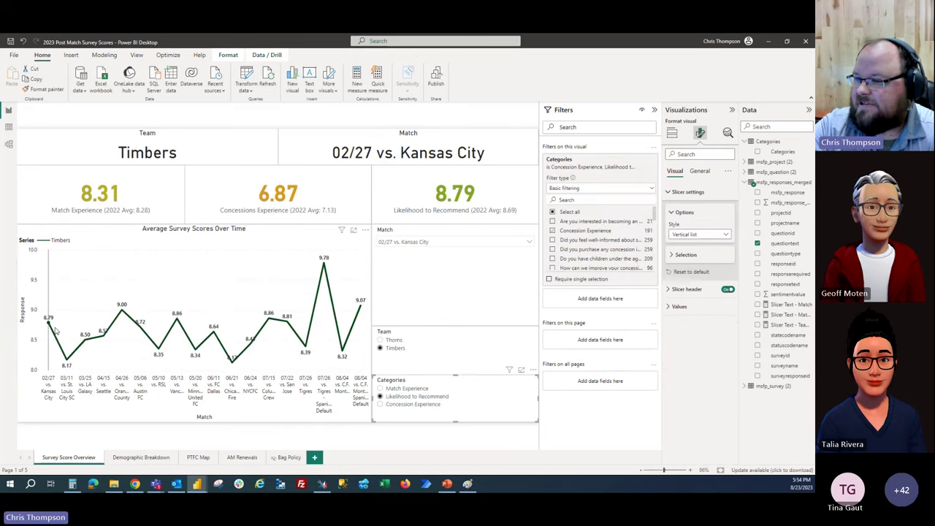
pyautogui.moveTo(158, 360)
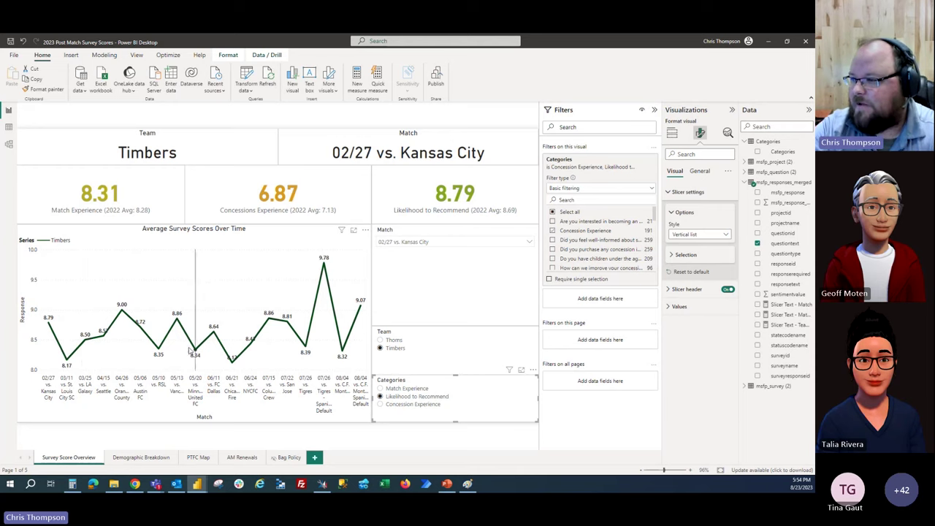
pyautogui.click(395, 388)
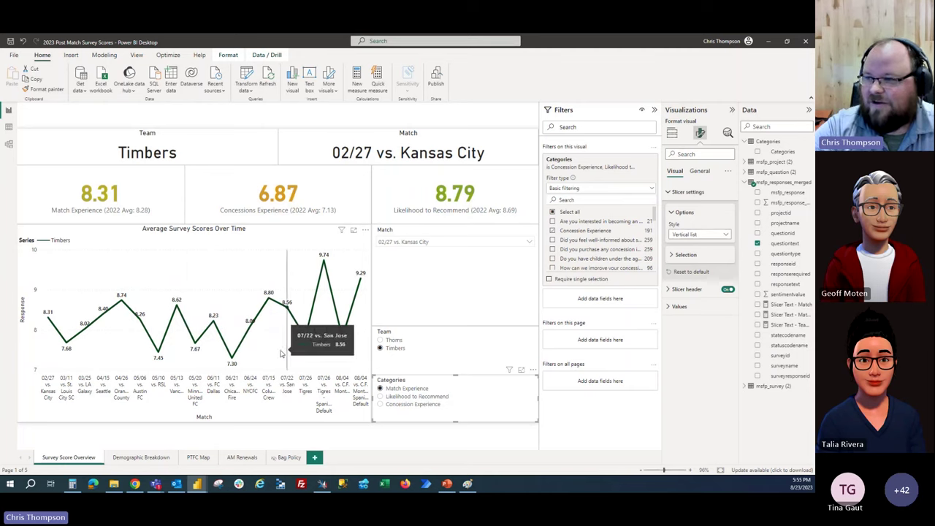
# Filter the Survey Score Overview page's match slicer to 04/26 vs. Orange County.
pyautogui.click(449, 244)
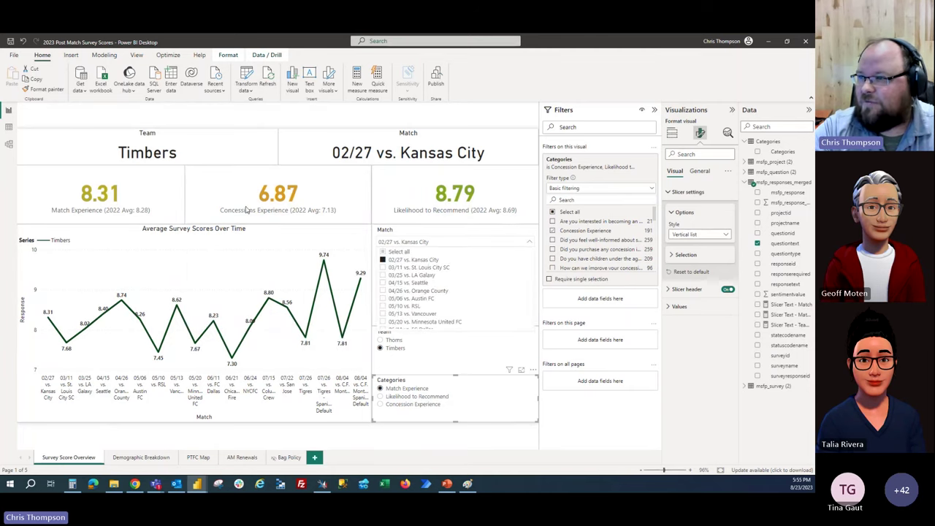
pyautogui.click(403, 260)
pyautogui.click(403, 275)
pyautogui.click(403, 275)
pyautogui.click(404, 291)
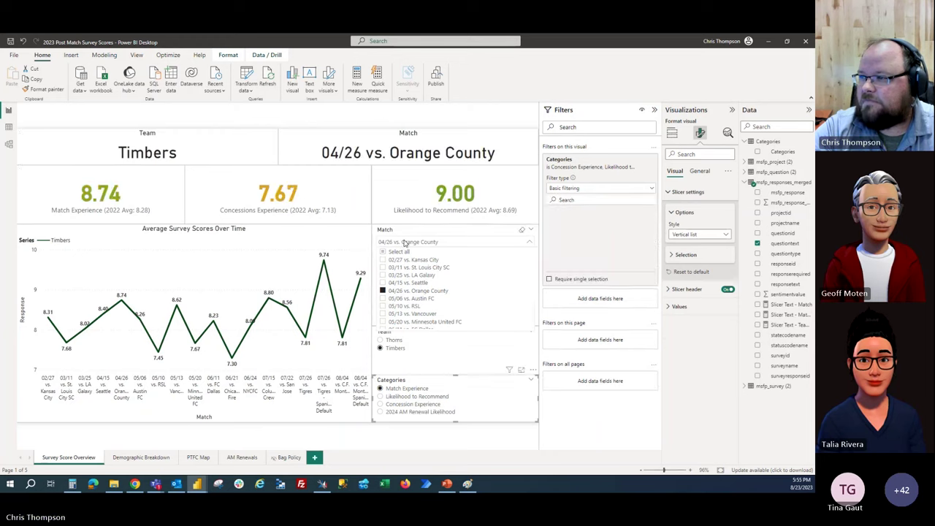
pyautogui.click(404, 244)
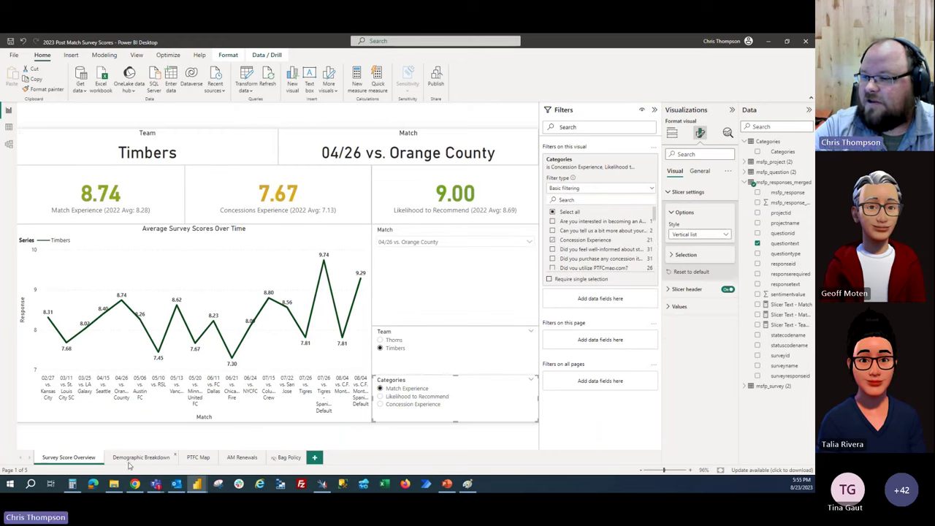
# Filter the PTFC Map page to the Timbers match 04/15 vs. Seattle and return to the Survey Score Overview page.
pyautogui.click(197, 458)
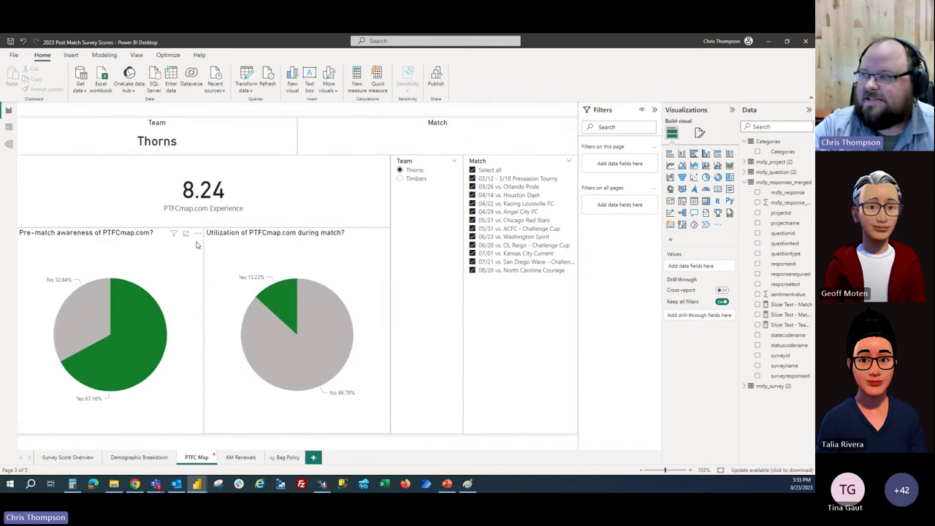
pyautogui.click(416, 178)
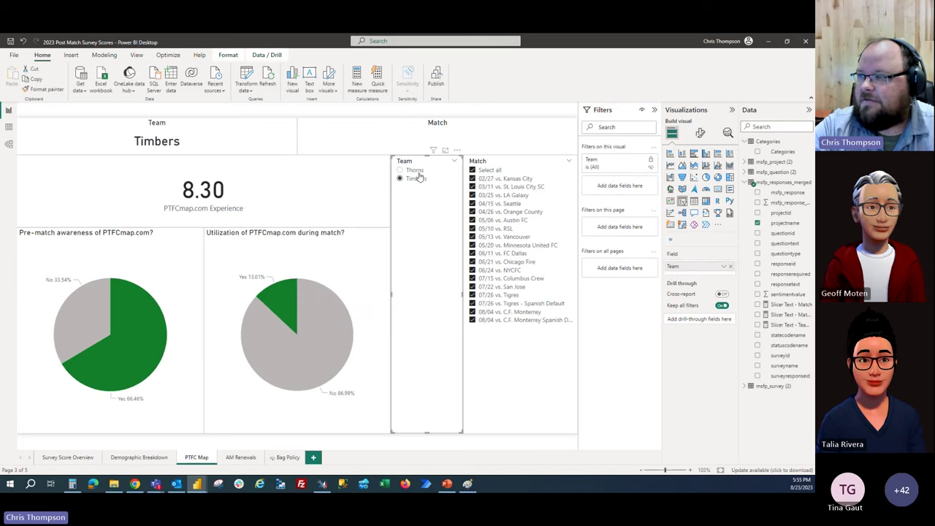
pyautogui.click(472, 178)
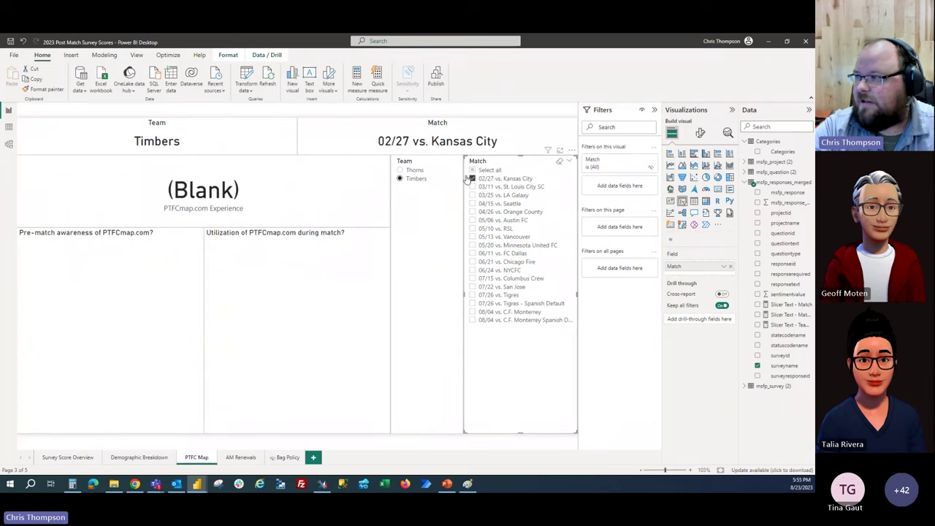
pyautogui.click(472, 179)
pyautogui.click(472, 203)
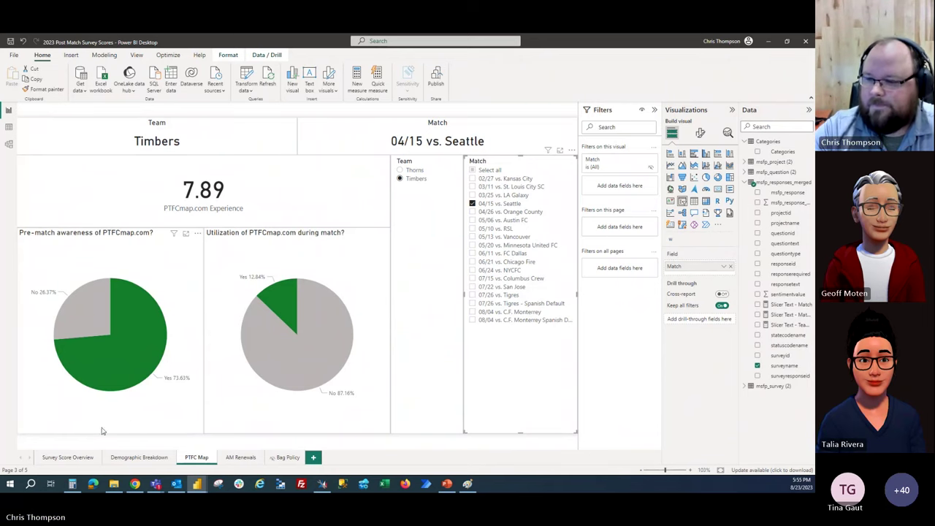
pyautogui.click(74, 457)
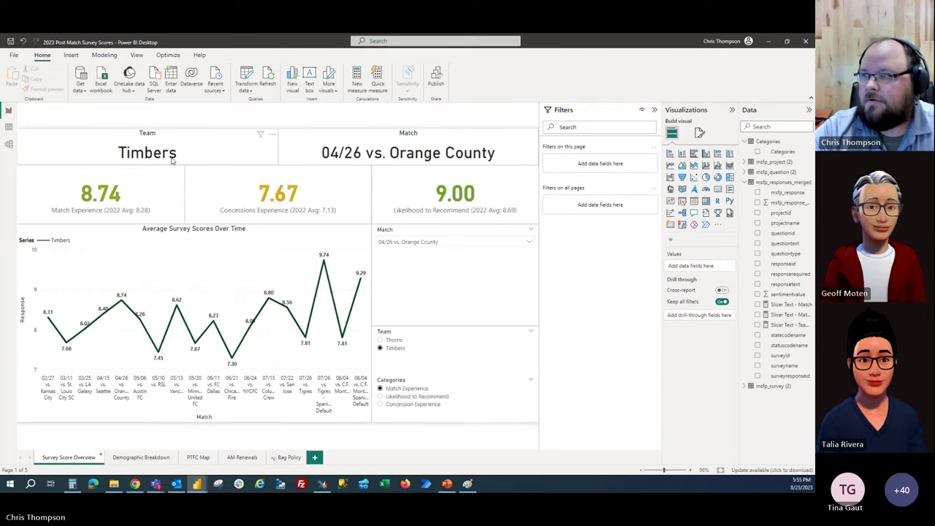